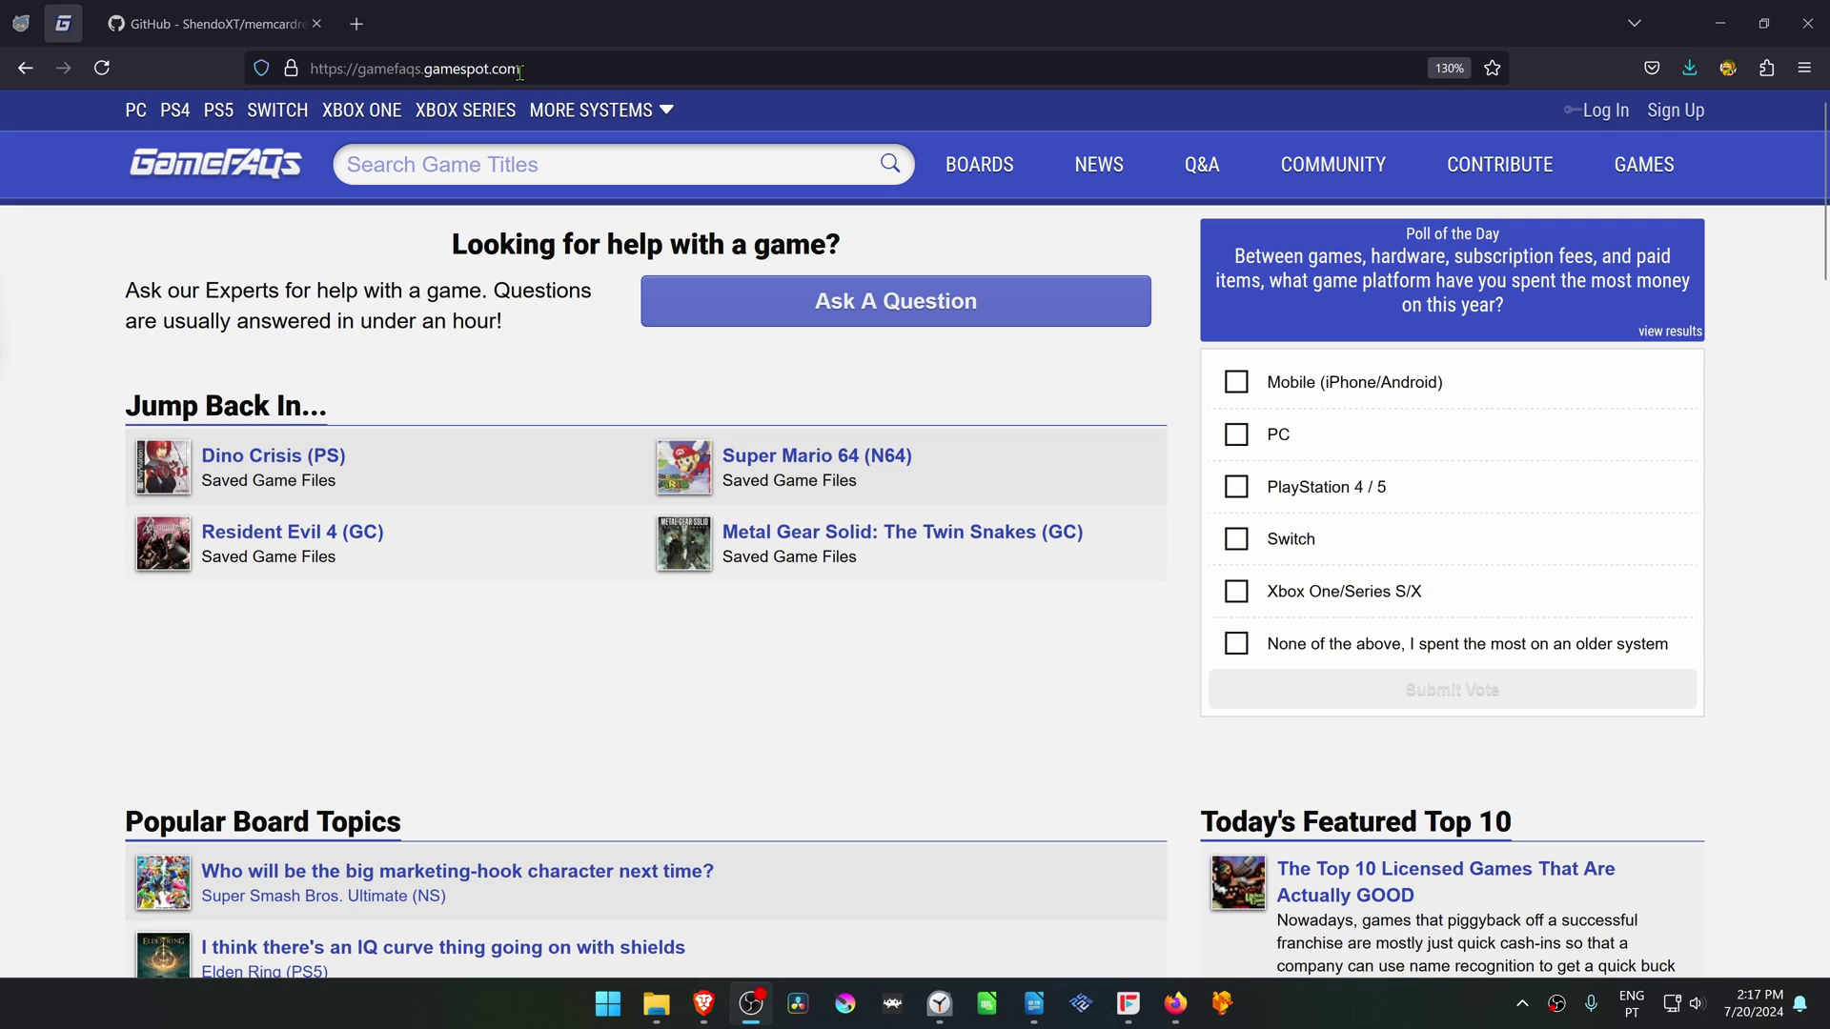
- Bring the browser forward and go to GameFAQs' PlayStation platform page
{"action": "left_click", "coordinate": [521, 624]}
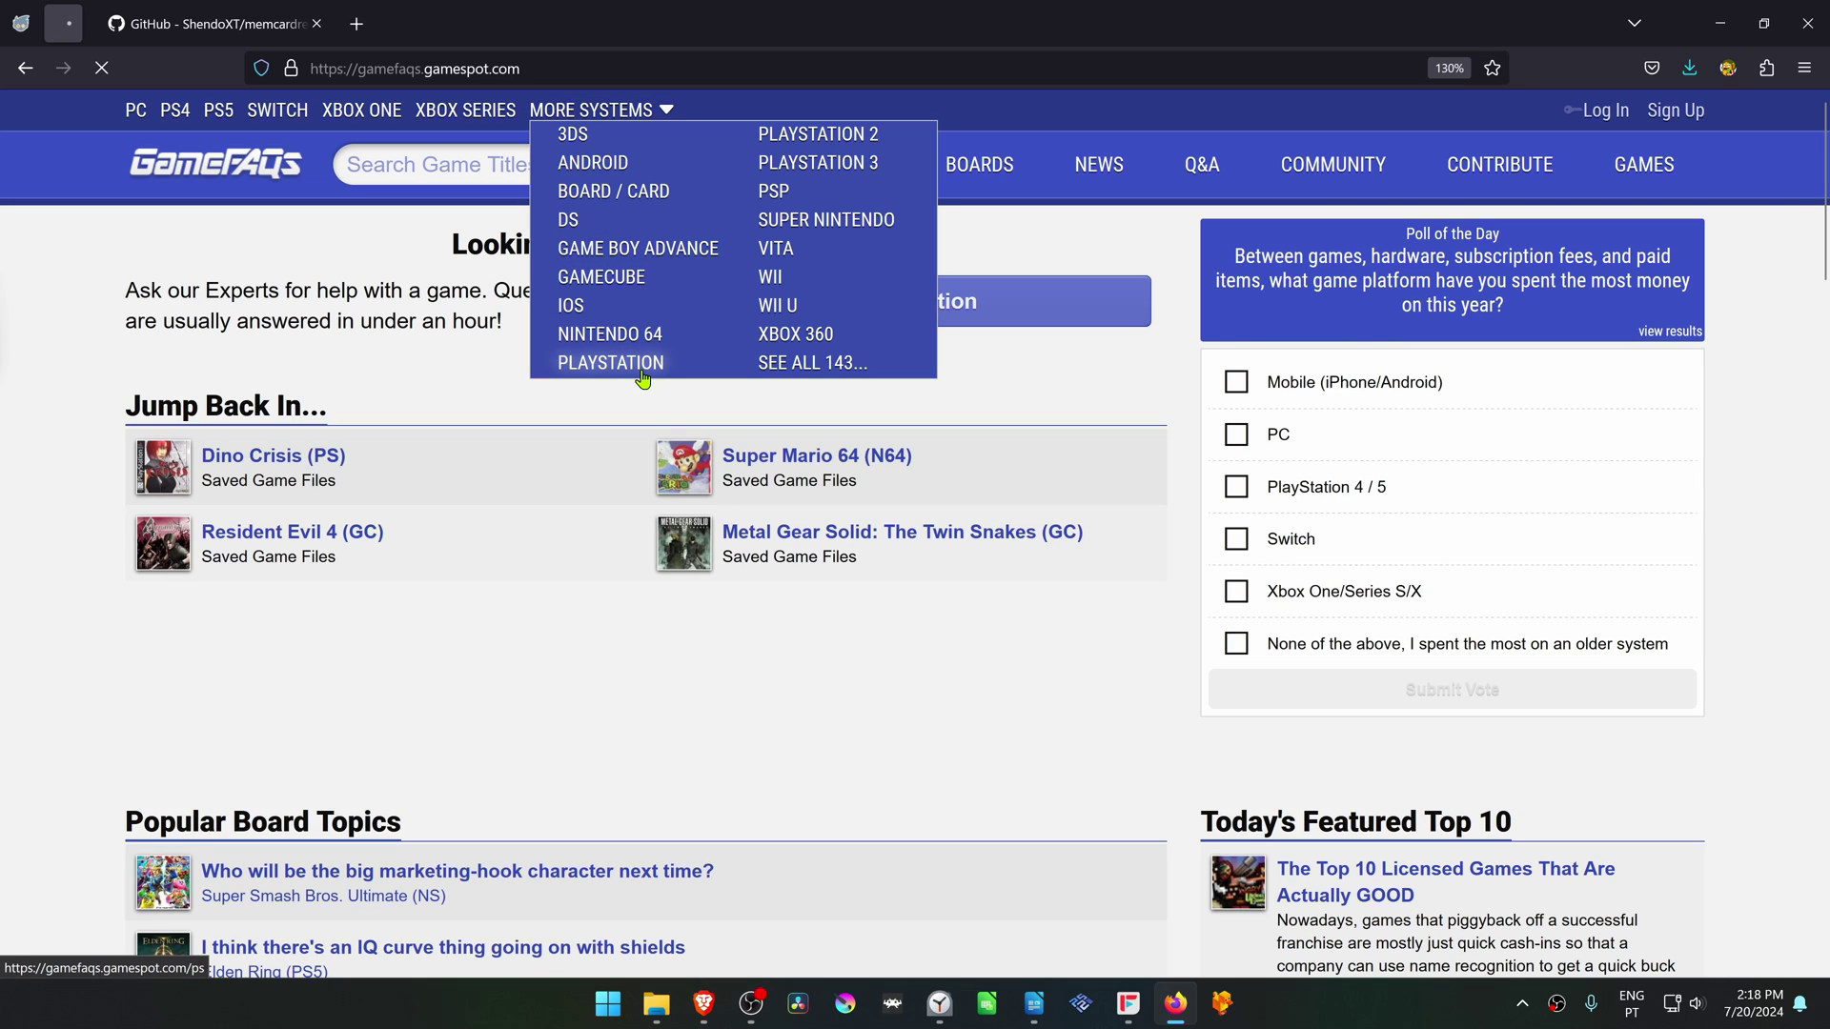
{"action": "mouse_move", "coordinate": [783, 472]}
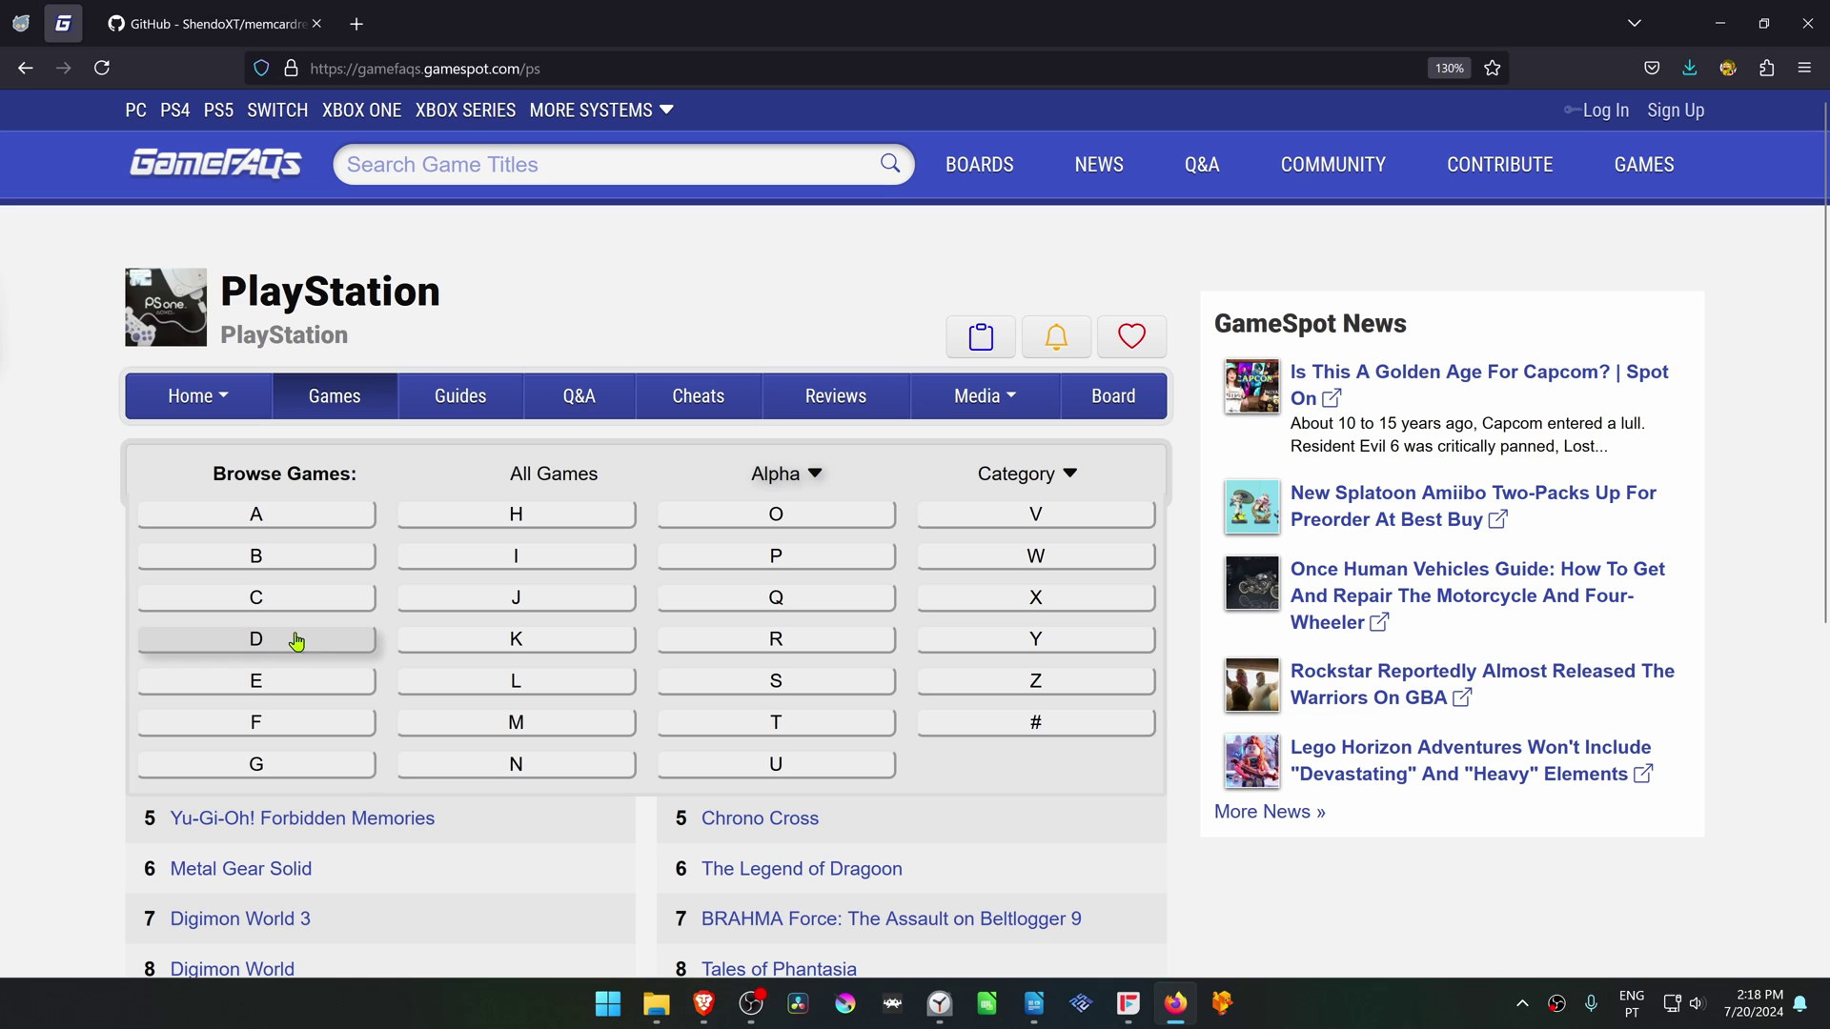
- List PlayStation games starting with D, go to page 2 and open Dino Crisis
{"action": "left_click", "coordinate": [268, 643]}
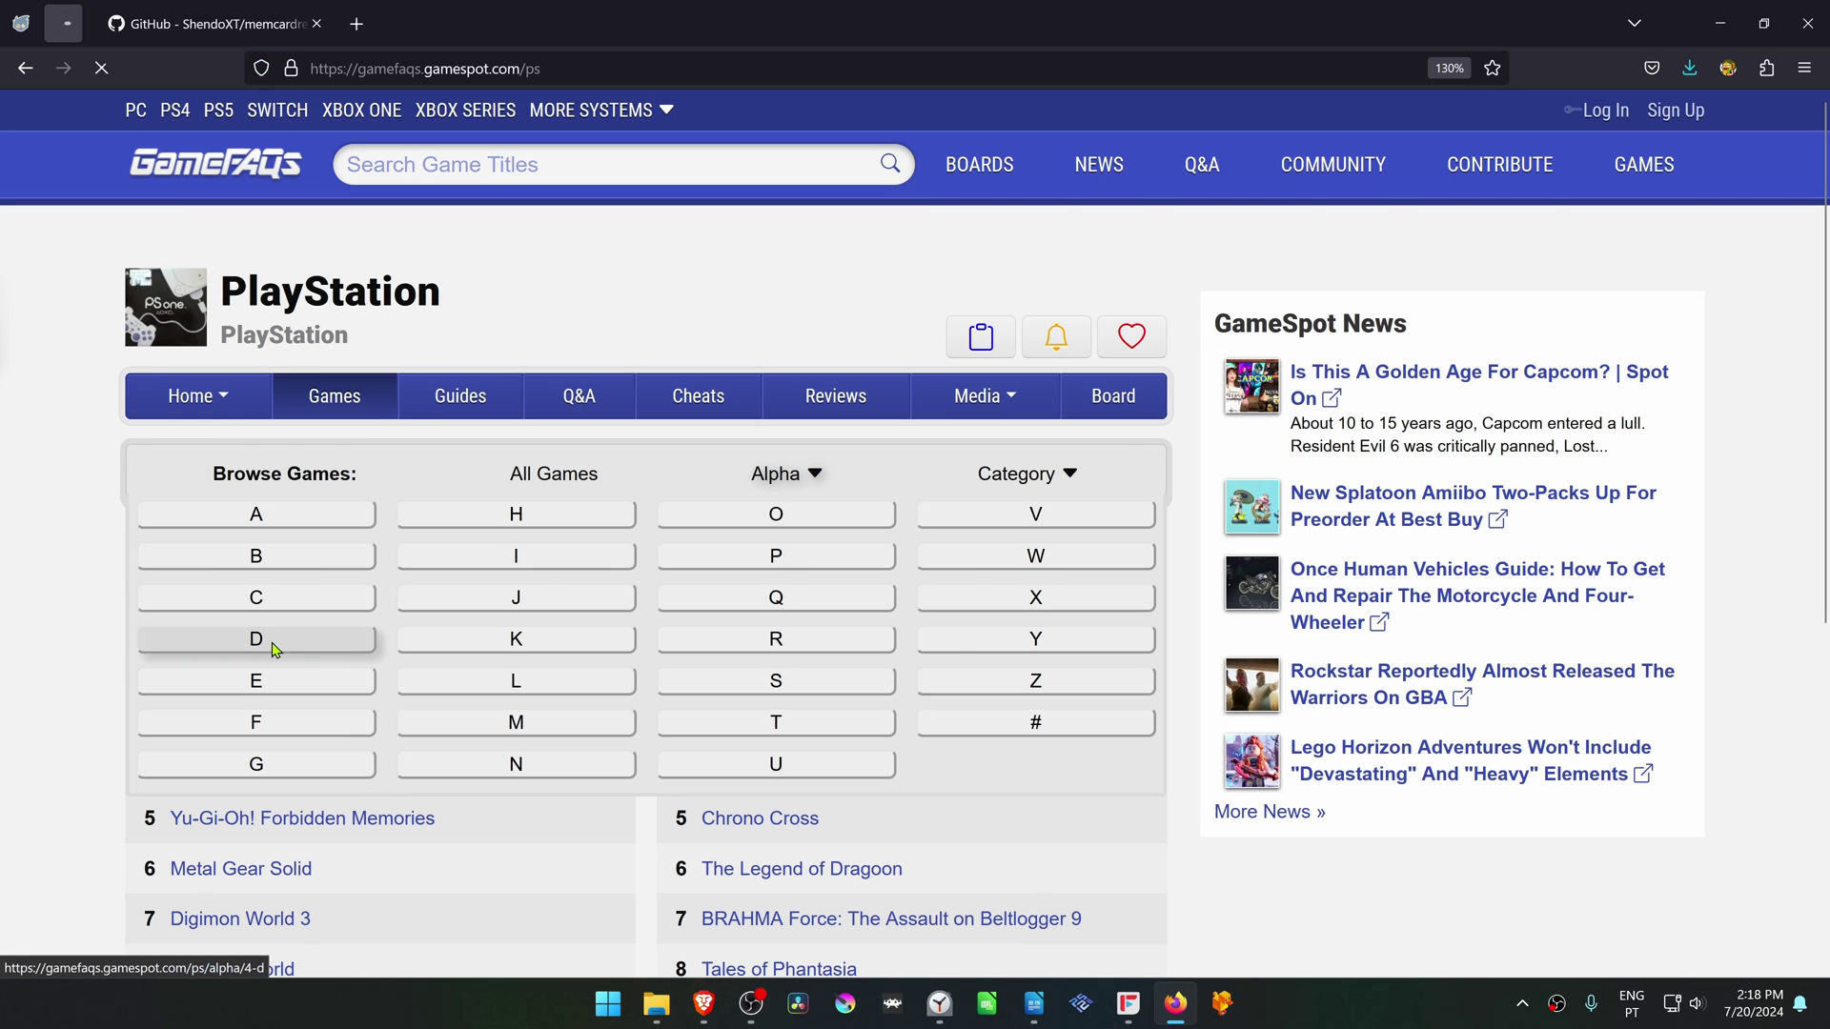
{"action": "scroll", "coordinate": [446, 561], "scroll_direction": "down", "scroll_amount": 3}
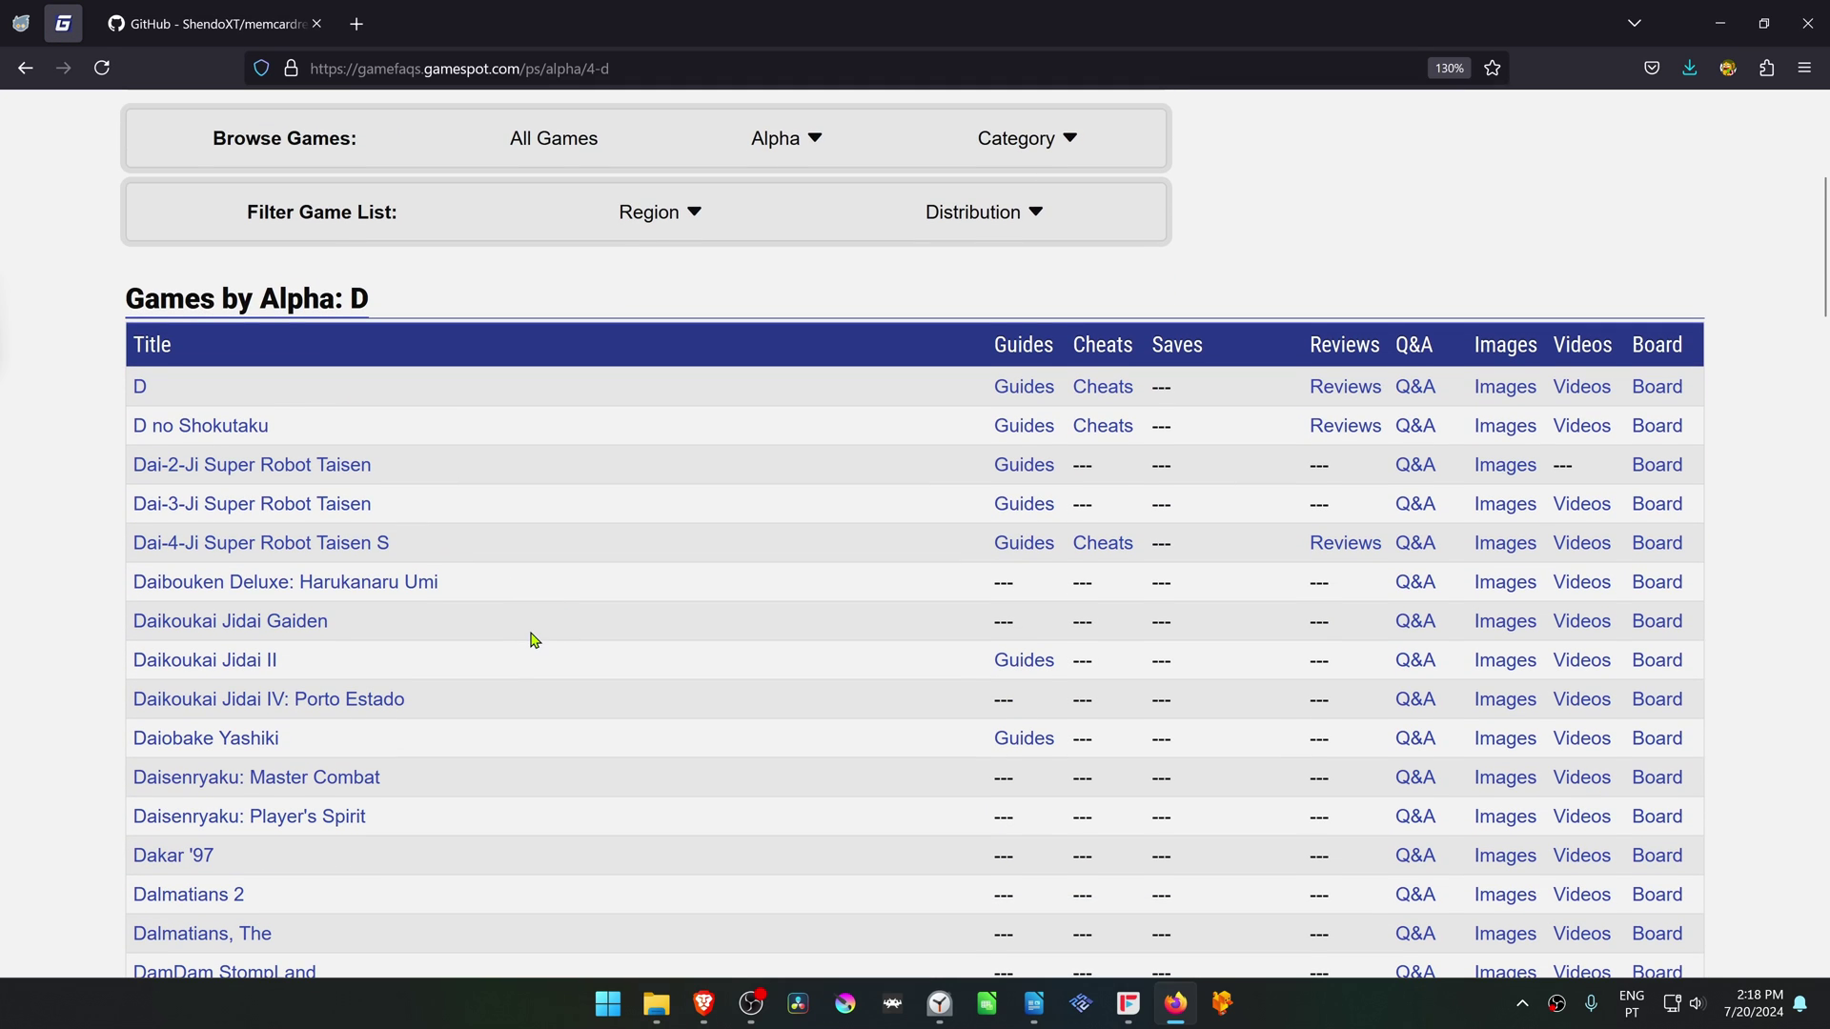
{"action": "scroll", "coordinate": [530, 639], "scroll_direction": "down", "scroll_amount": 3}
{"action": "scroll", "coordinate": [487, 653], "scroll_direction": "down", "scroll_amount": 4}
{"action": "scroll", "coordinate": [523, 605], "scroll_direction": "down", "scroll_amount": 4}
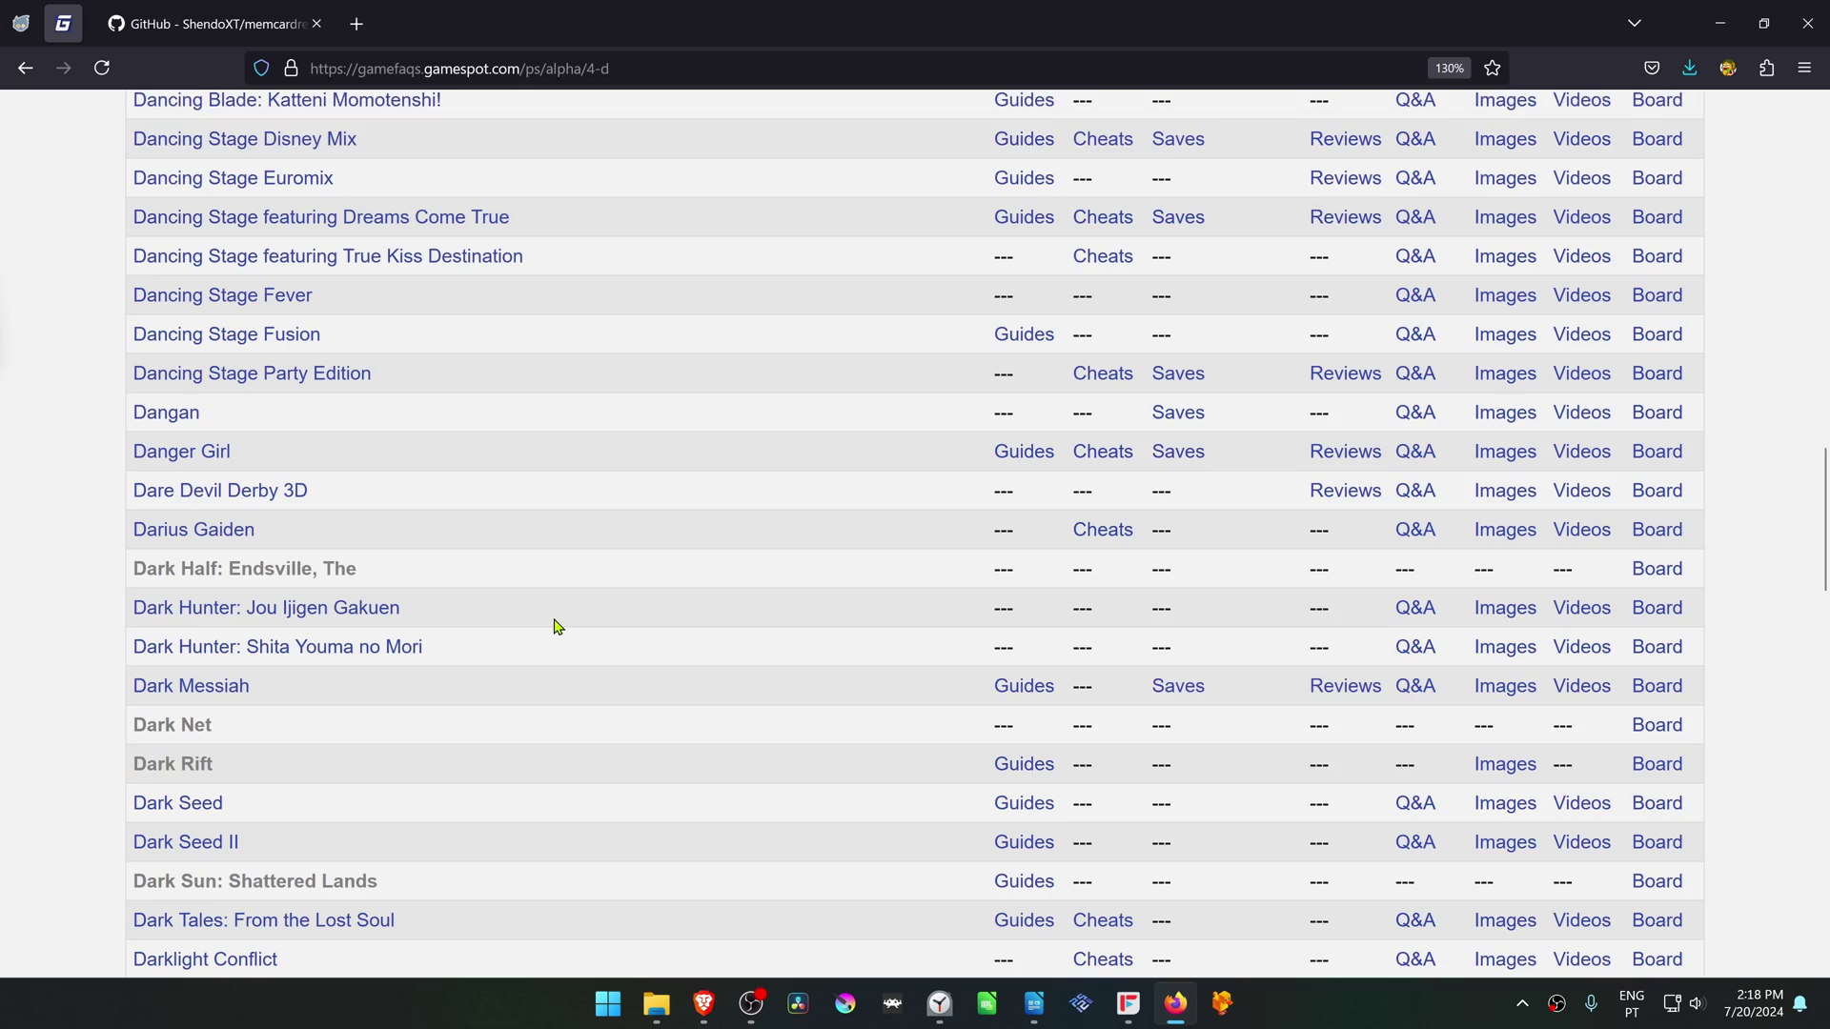
{"action": "scroll", "coordinate": [553, 625], "scroll_direction": "down", "scroll_amount": 1}
{"action": "scroll", "coordinate": [519, 624], "scroll_direction": "down", "scroll_amount": 4}
{"action": "scroll", "coordinate": [538, 638], "scroll_direction": "down", "scroll_amount": 3}
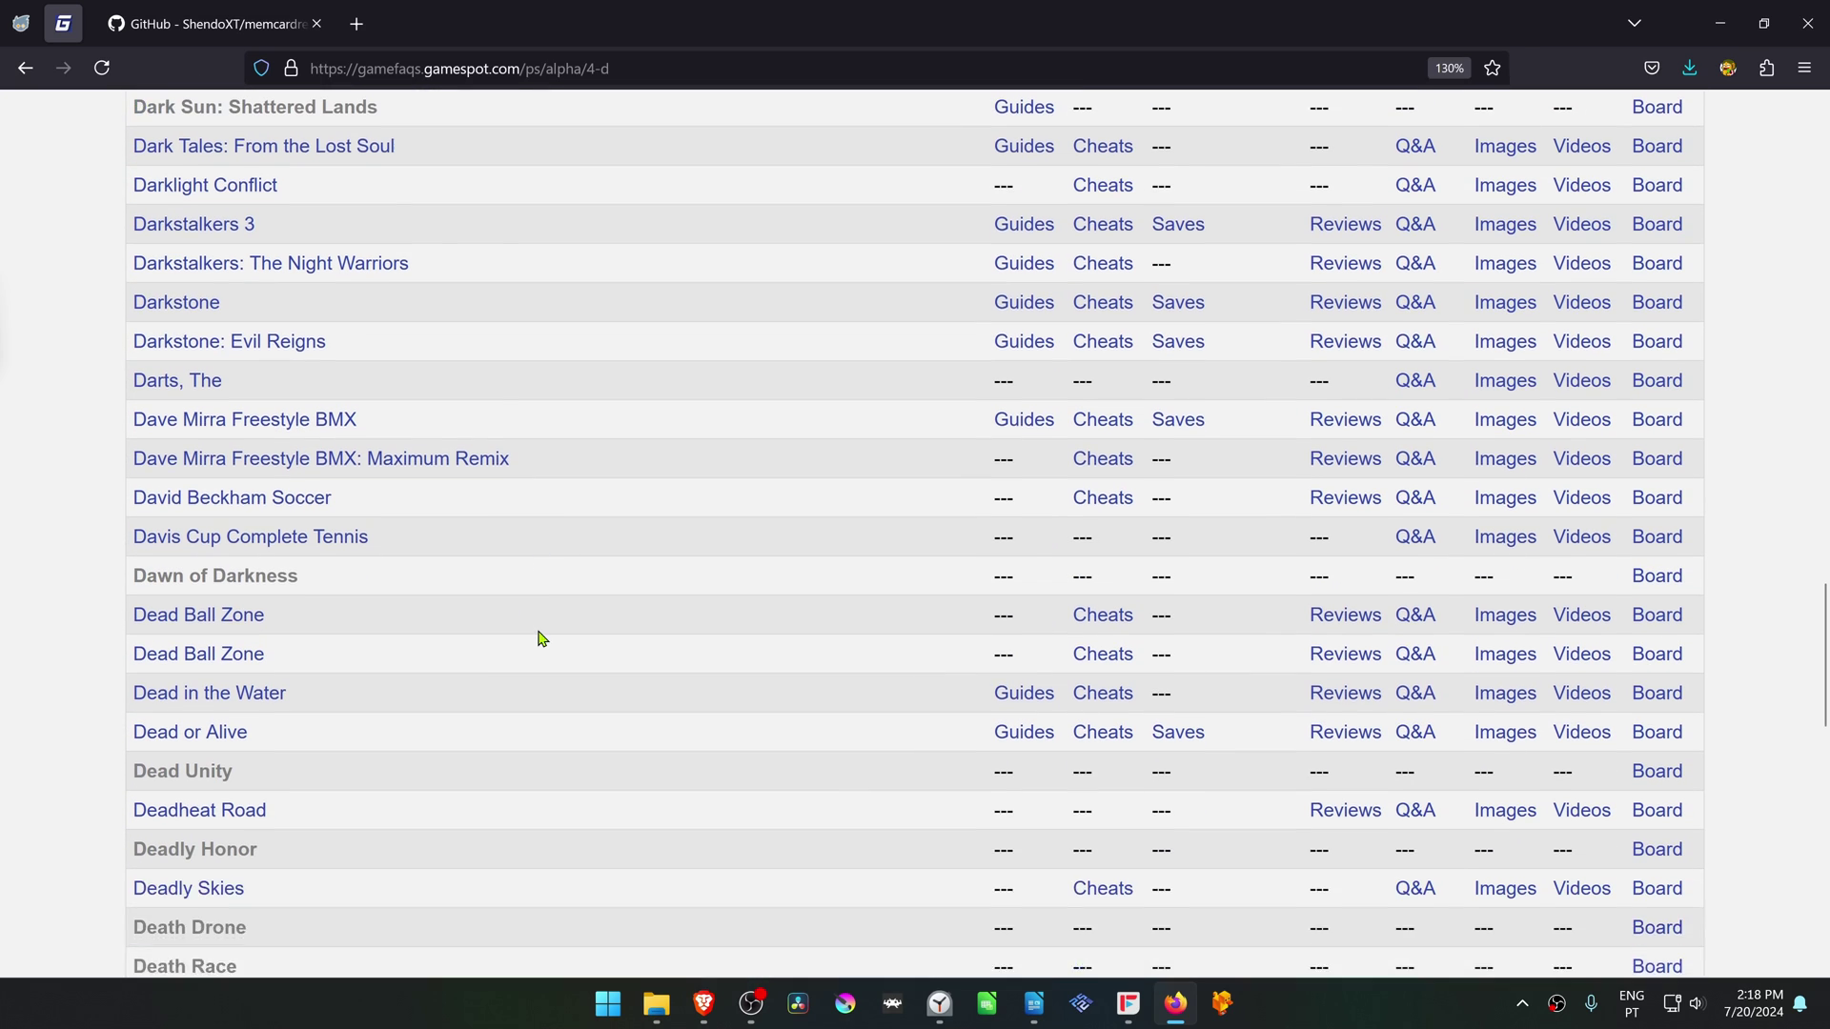
{"action": "scroll", "coordinate": [623, 501], "scroll_direction": "down", "scroll_amount": 3}
{"action": "scroll", "coordinate": [627, 472], "scroll_direction": "down", "scroll_amount": 4}
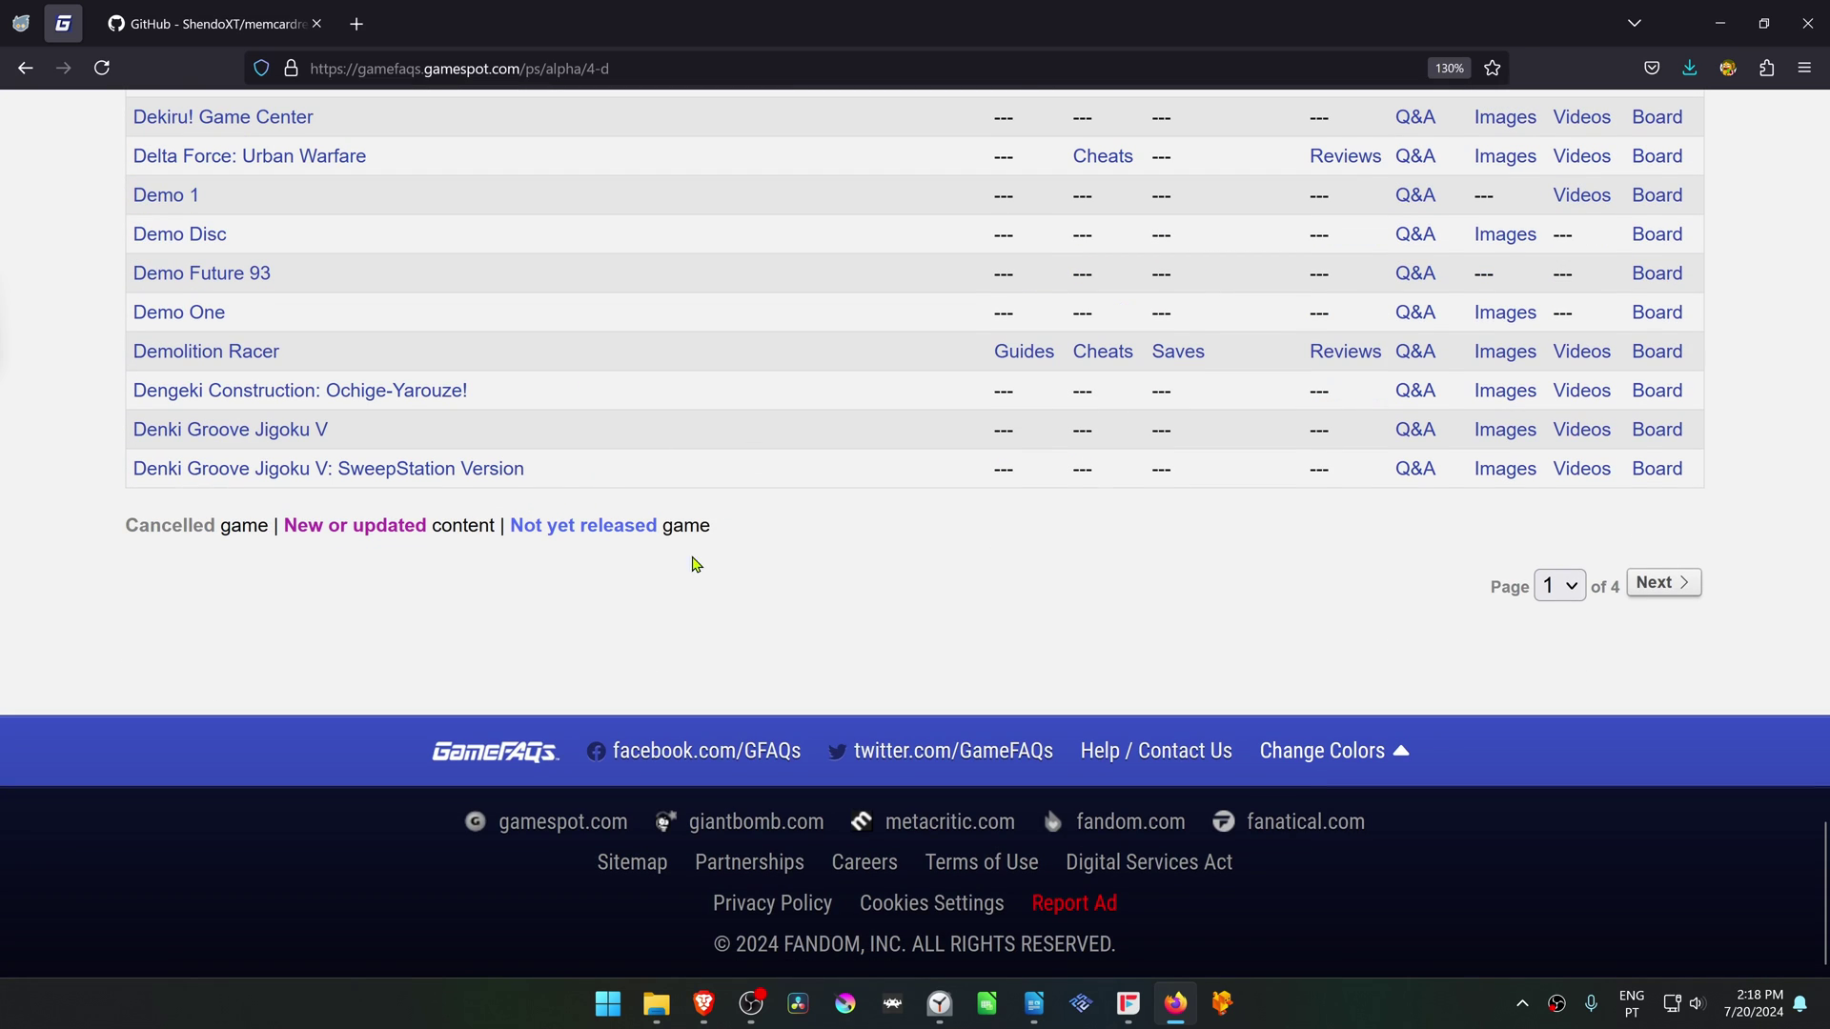
{"action": "left_click", "coordinate": [1661, 583]}
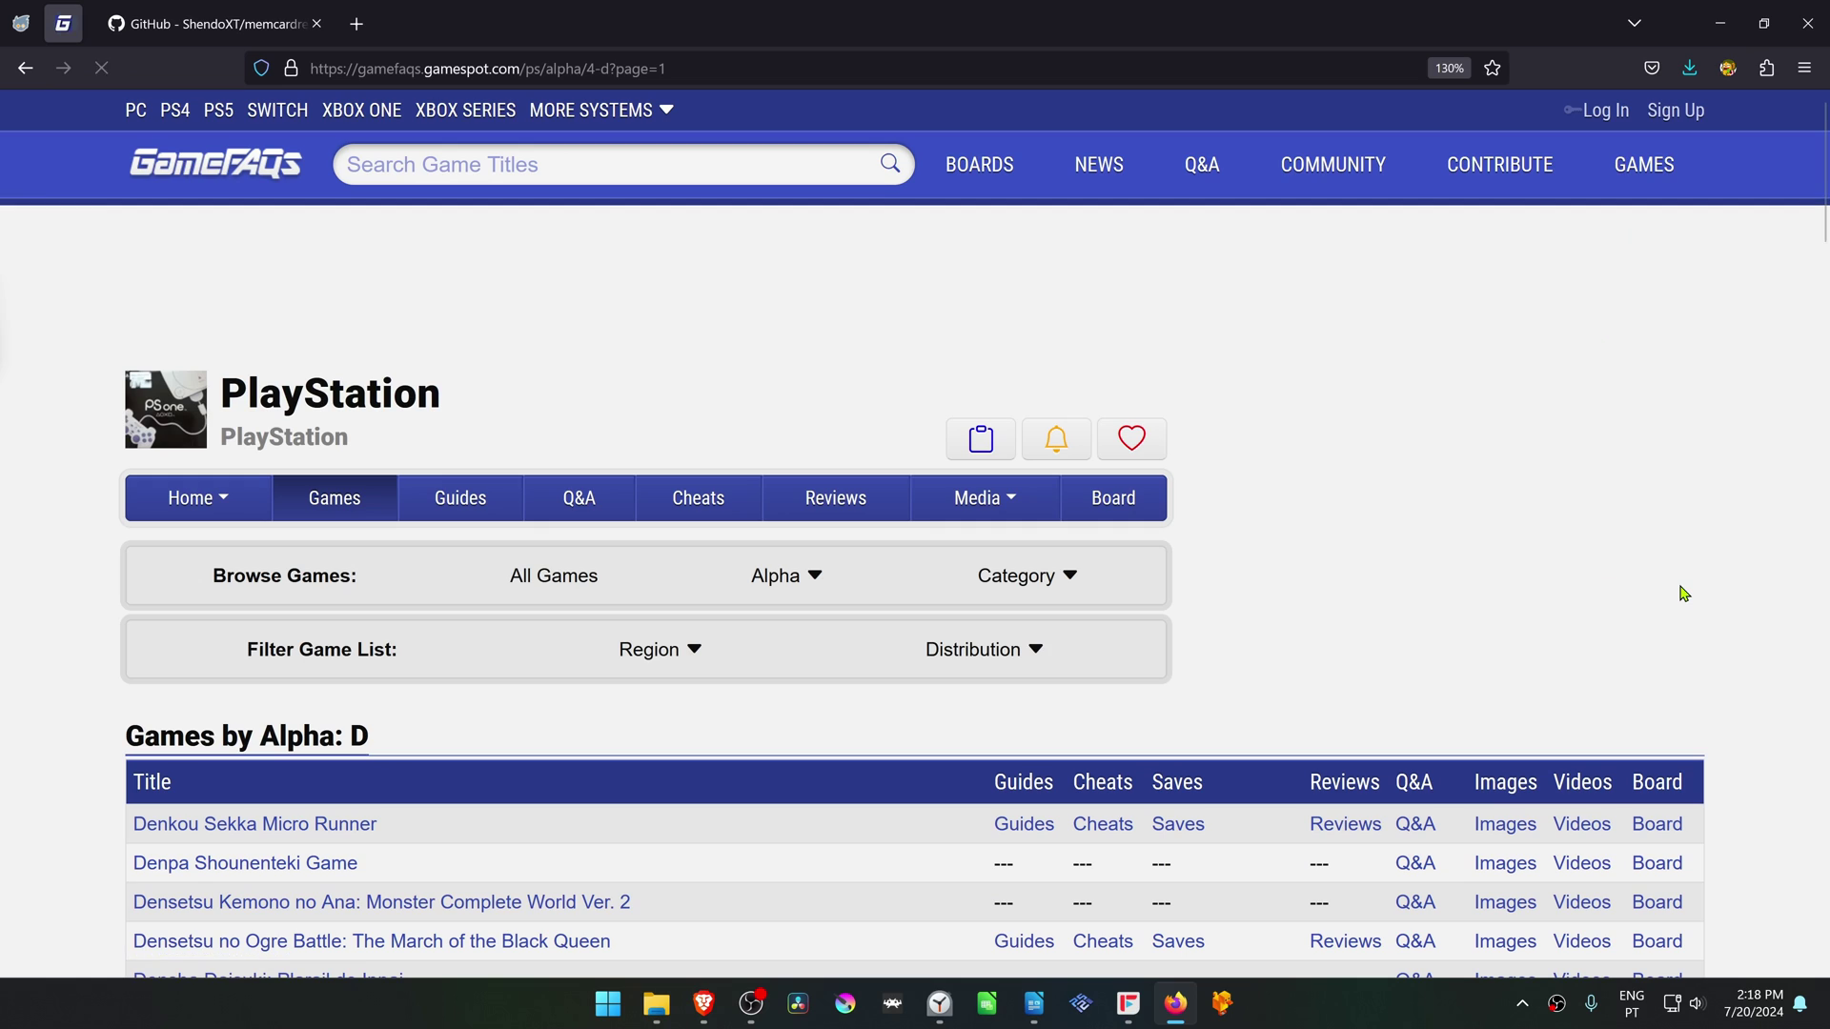
{"action": "scroll", "coordinate": [653, 531], "scroll_direction": "down", "scroll_amount": 4}
{"action": "scroll", "coordinate": [655, 531], "scroll_direction": "down", "scroll_amount": 5}
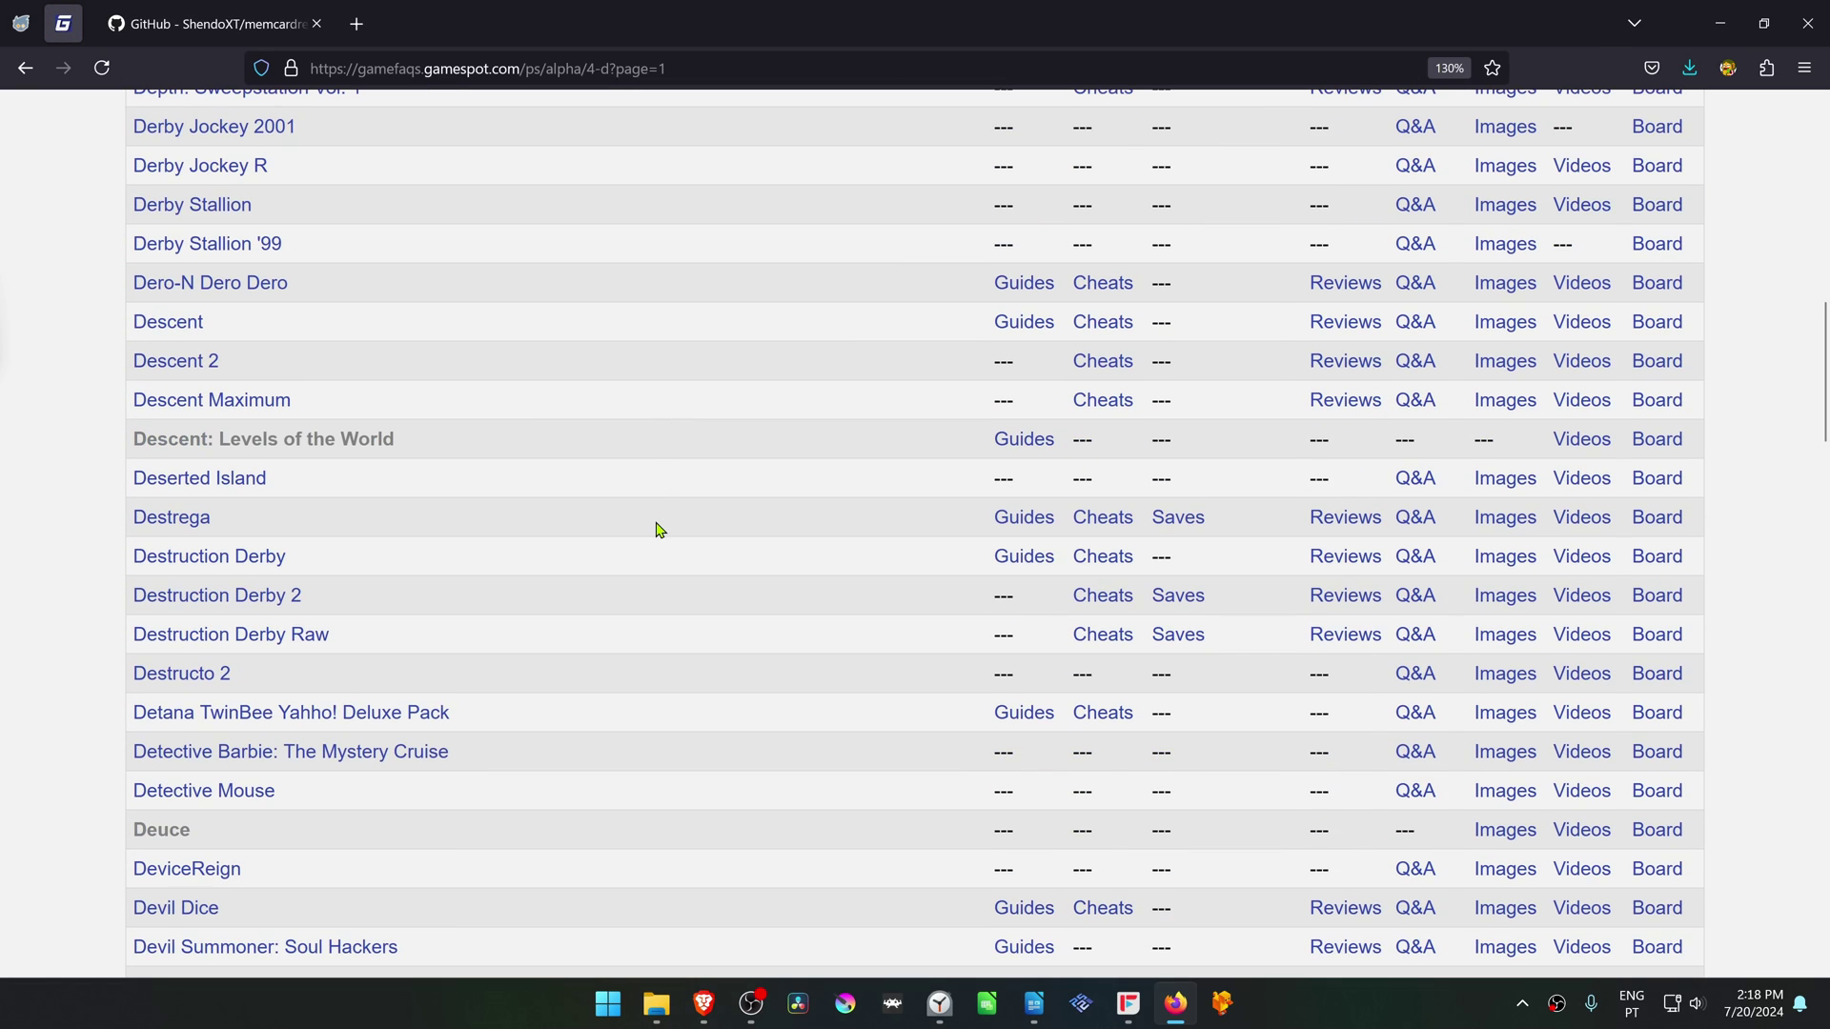
{"action": "scroll", "coordinate": [657, 531], "scroll_direction": "down", "scroll_amount": 5}
{"action": "scroll", "coordinate": [536, 561], "scroll_direction": "down", "scroll_amount": 2}
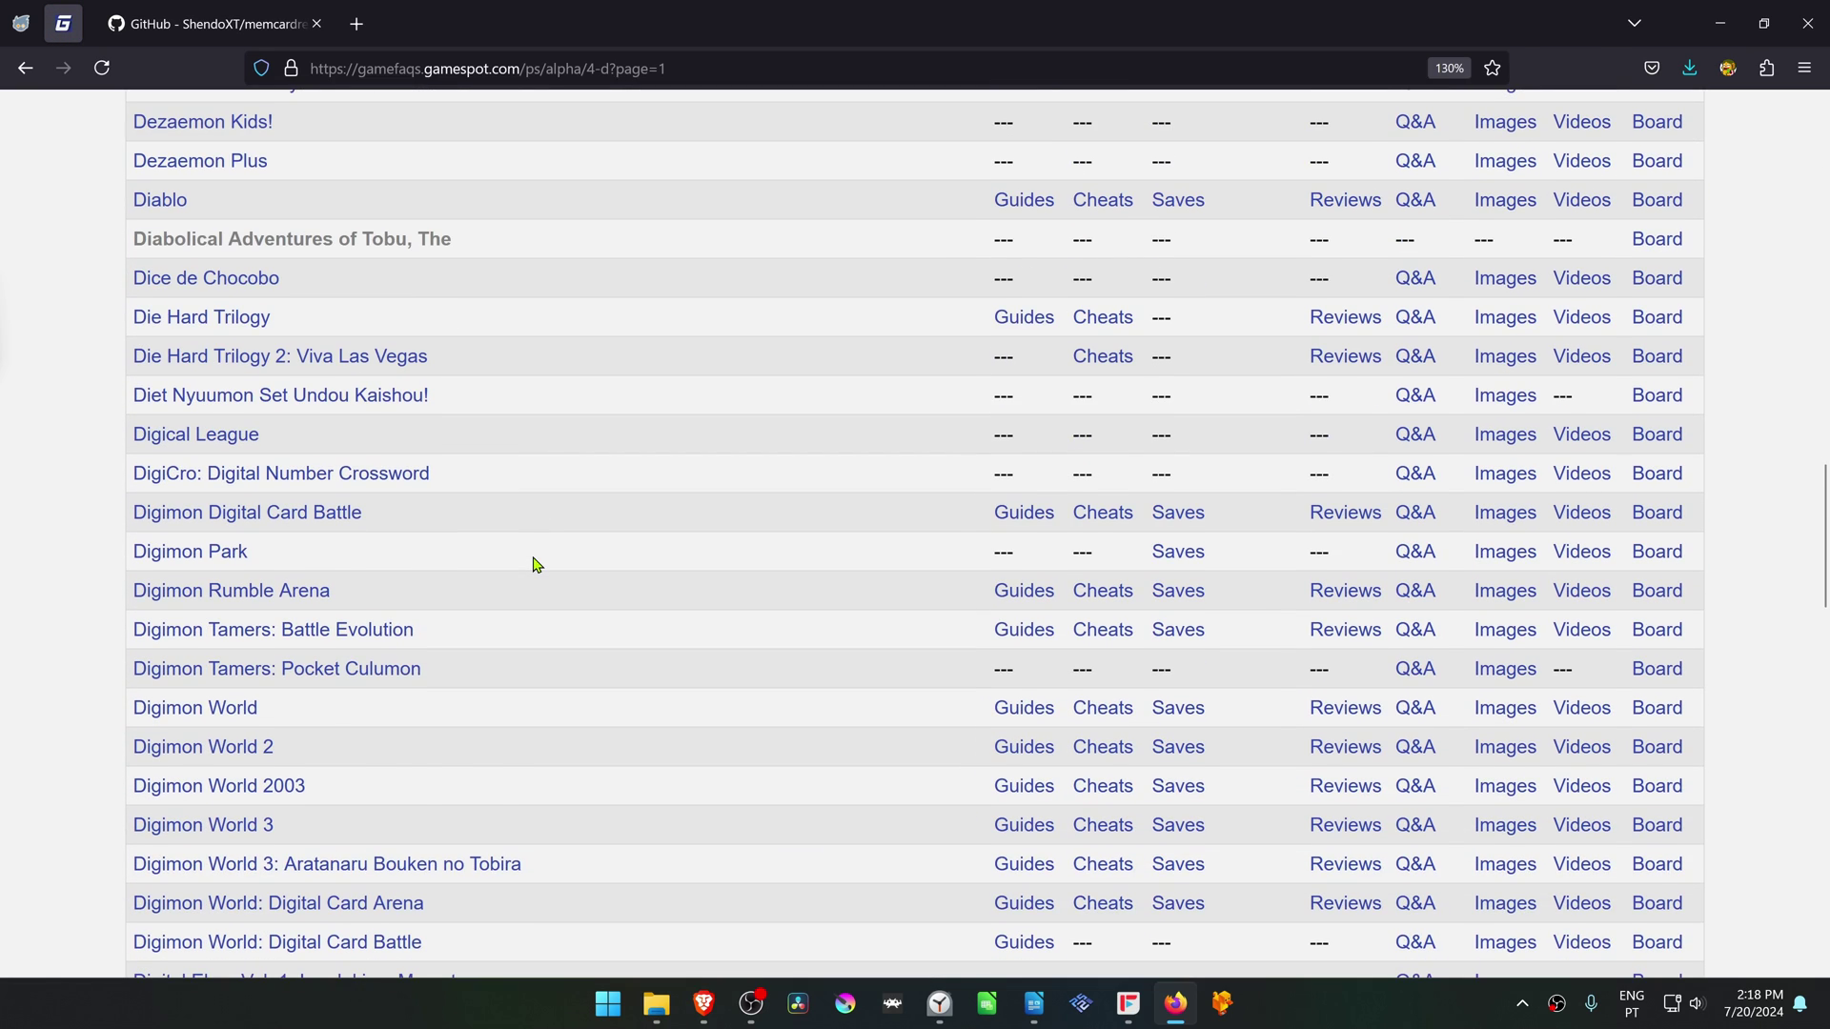
{"action": "scroll", "coordinate": [537, 562], "scroll_direction": "down", "scroll_amount": 5}
{"action": "scroll", "coordinate": [534, 565], "scroll_direction": "down", "scroll_amount": 2}
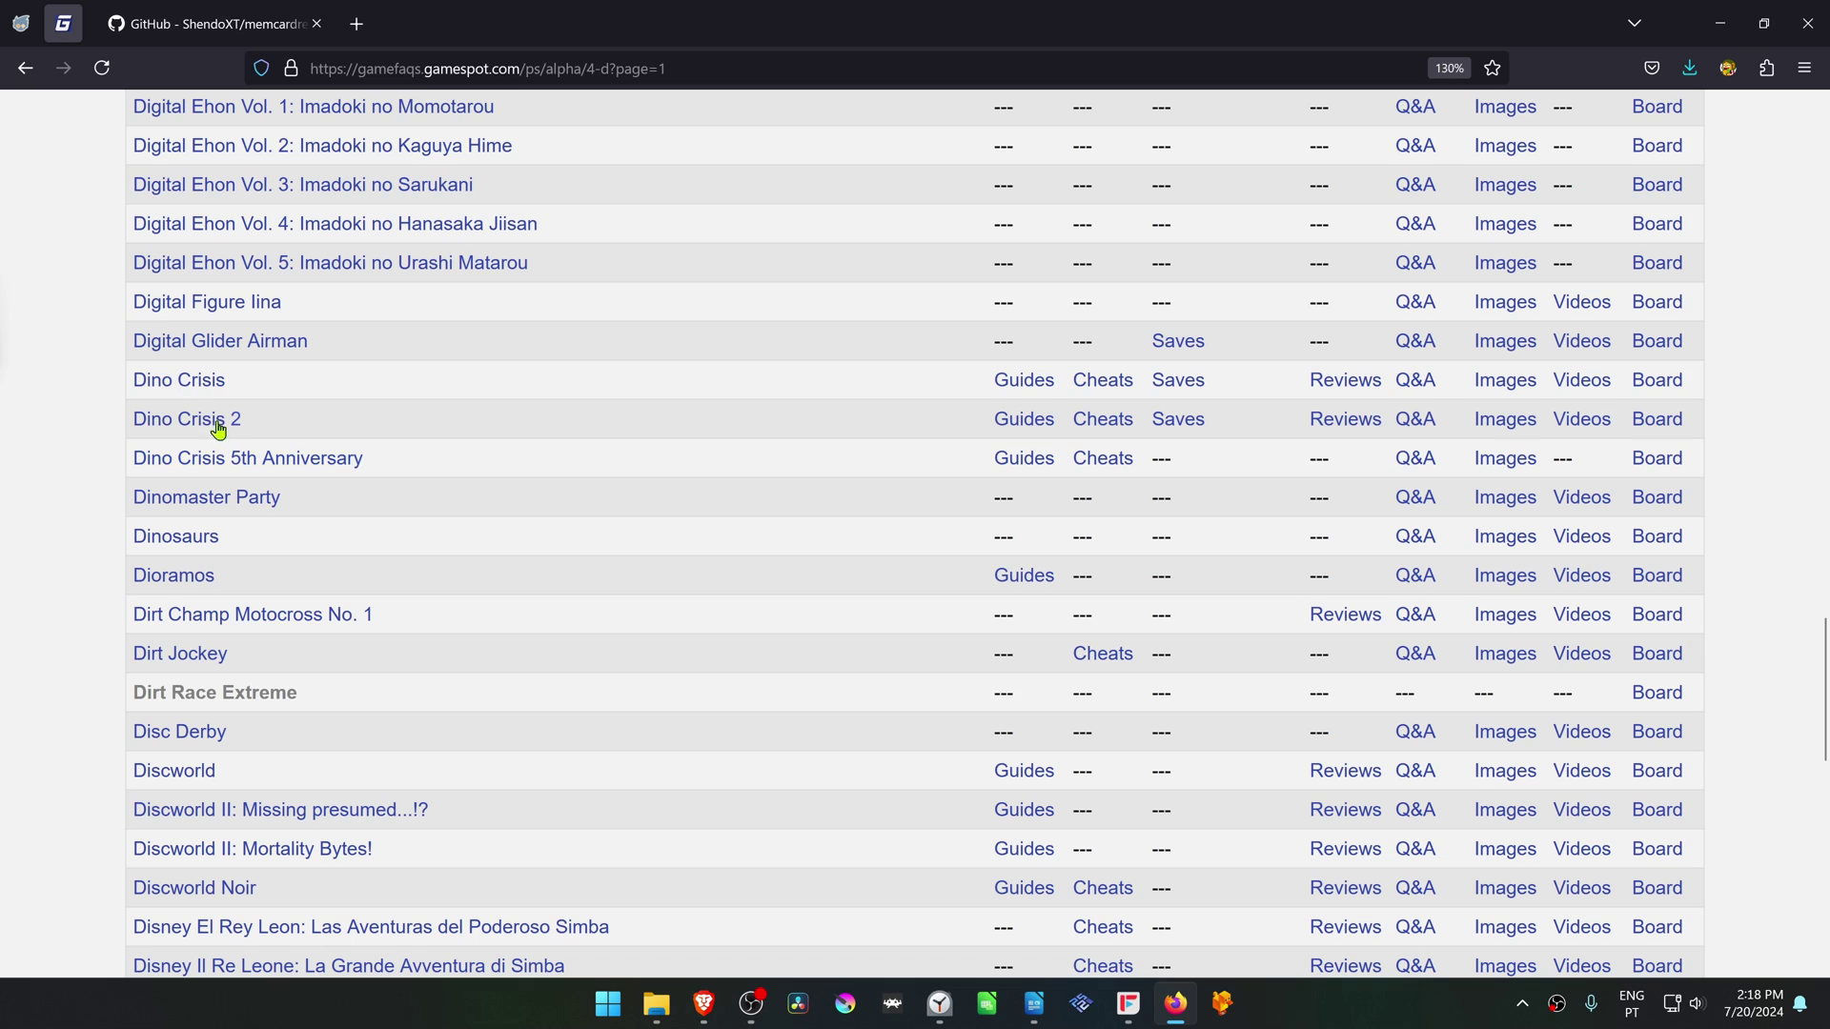
{"action": "left_click", "coordinate": [205, 383]}
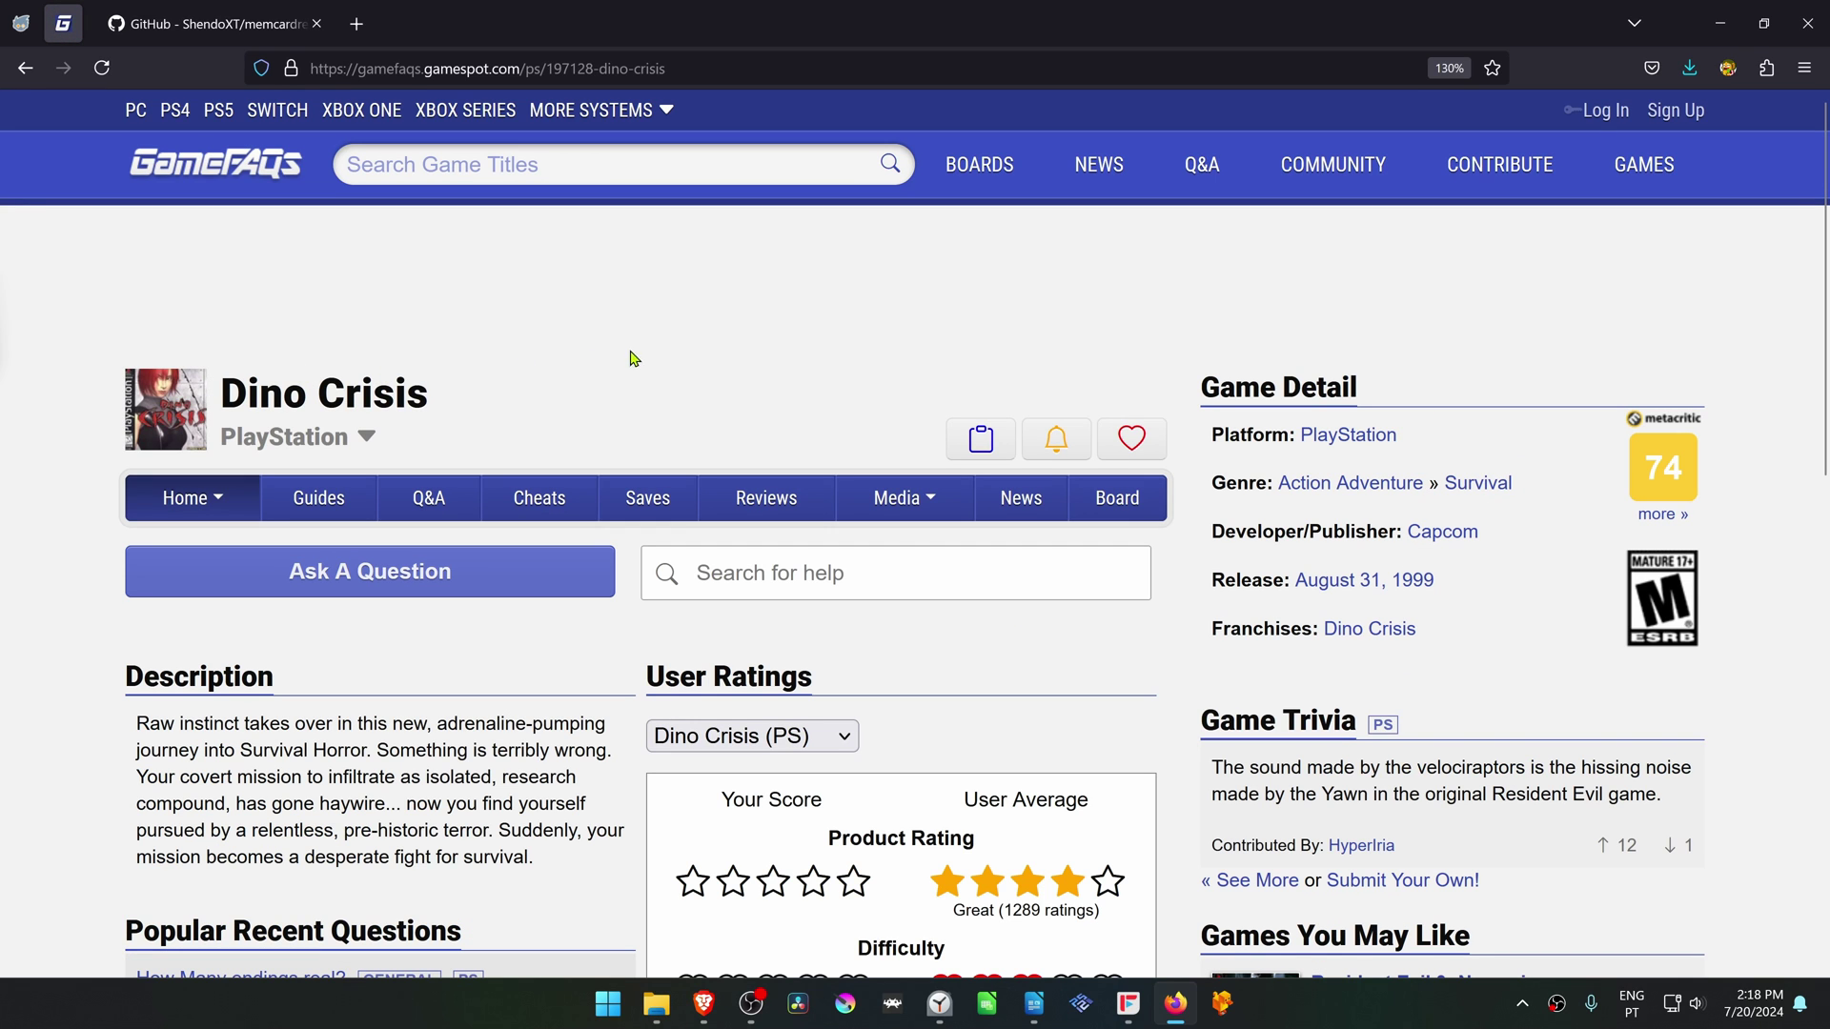
- Download a North America DexDrive save from the Dino Crisis Saves list
{"action": "left_click", "coordinate": [654, 506]}
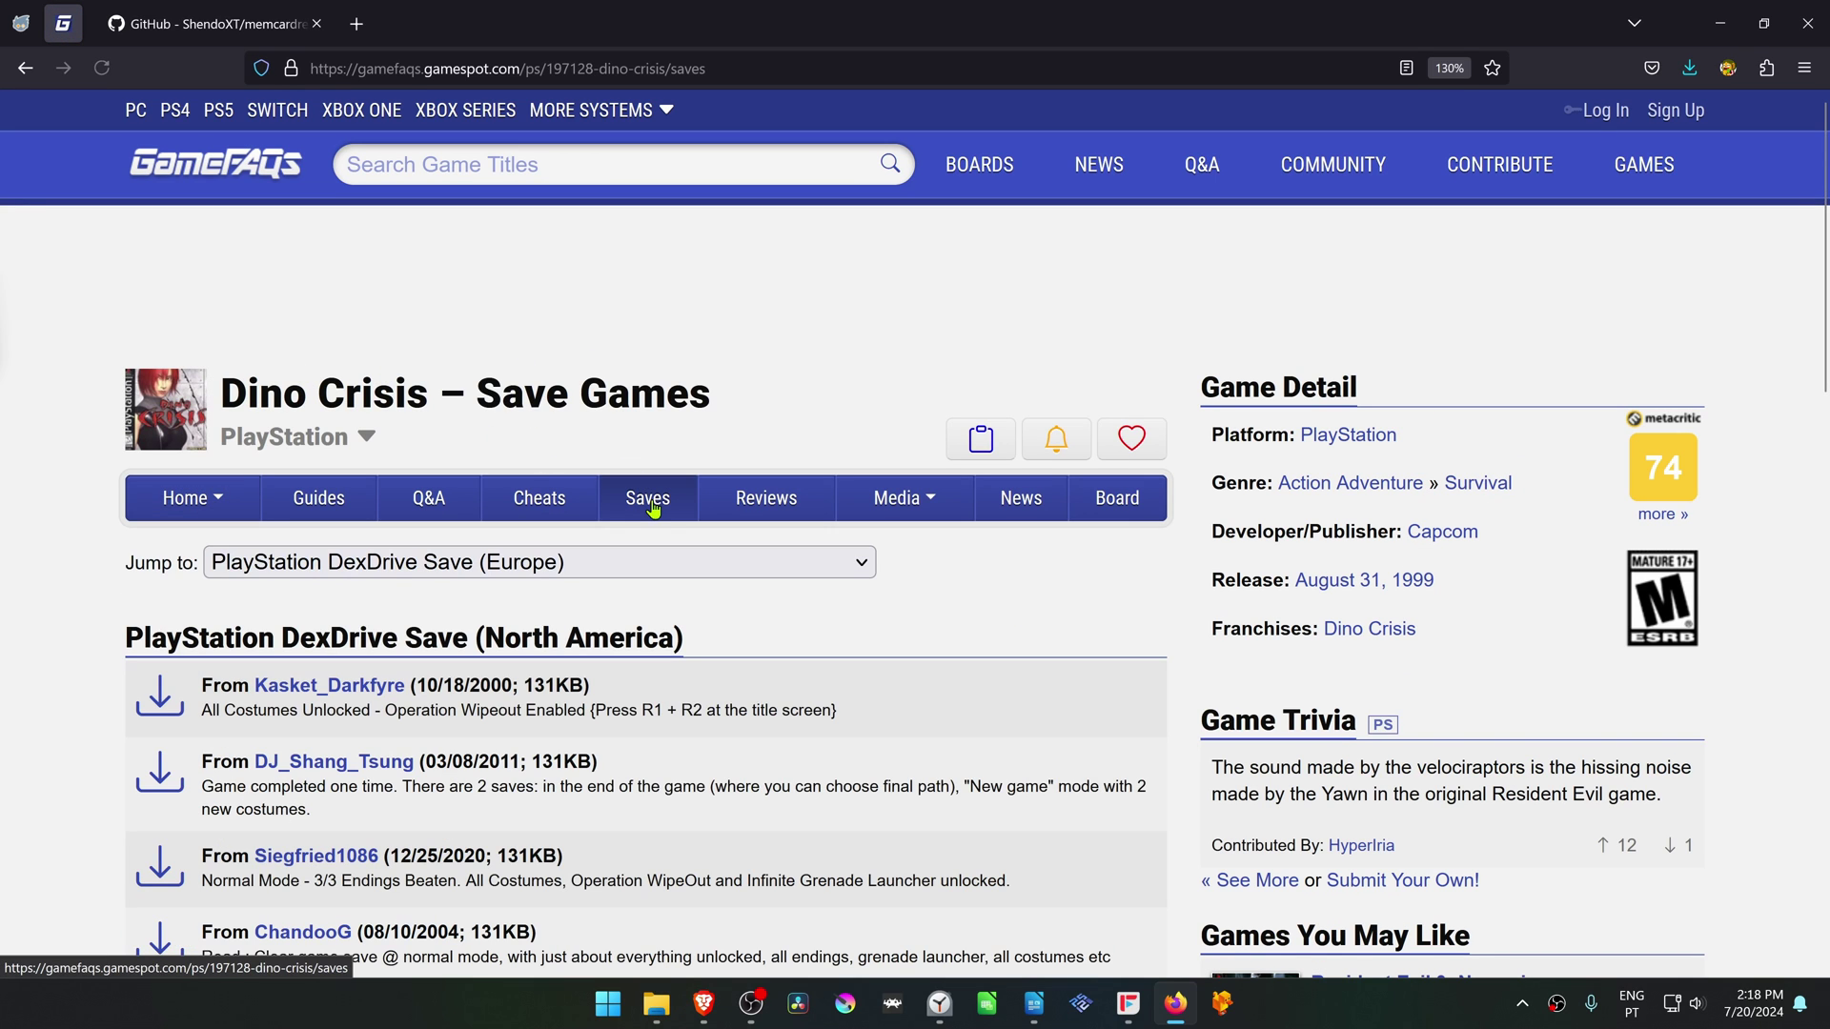
{"action": "scroll", "coordinate": [258, 675], "scroll_direction": "down", "scroll_amount": 1}
{"action": "scroll", "coordinate": [257, 675], "scroll_direction": "down", "scroll_amount": 3}
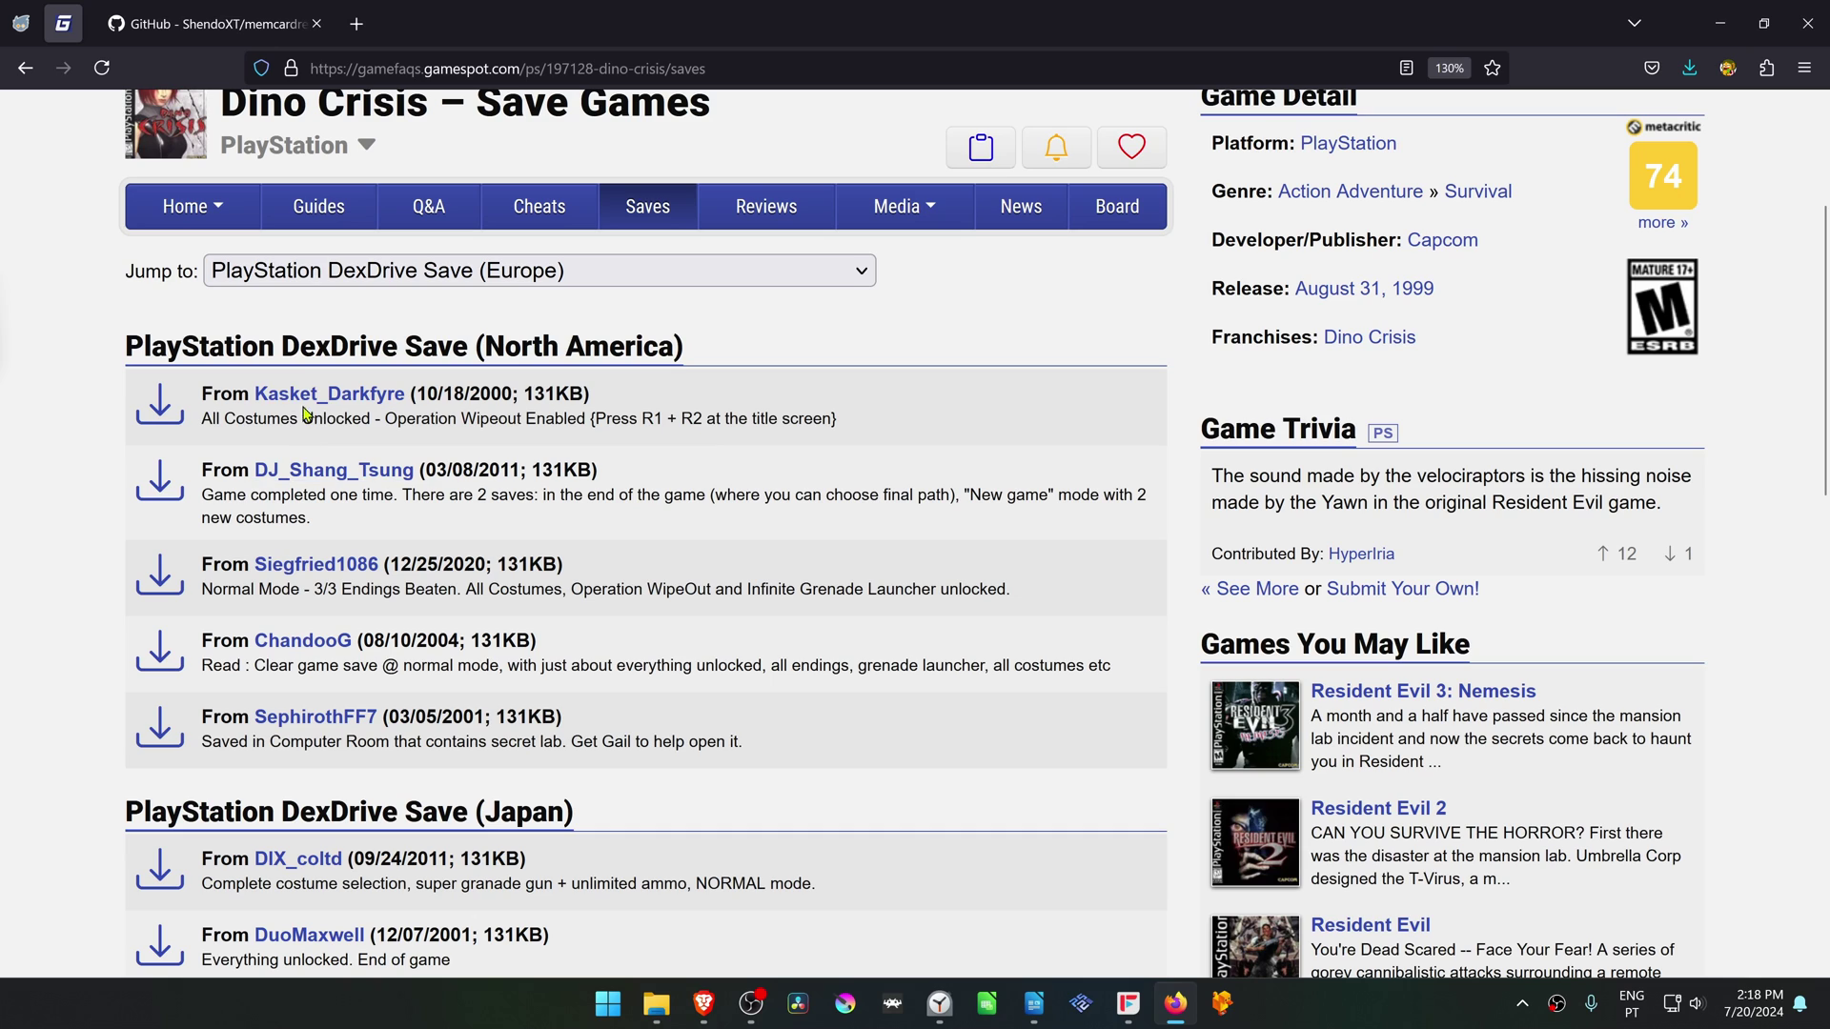
{"action": "left_click_drag", "start_coordinate": [282, 346], "coordinate": [460, 348]}
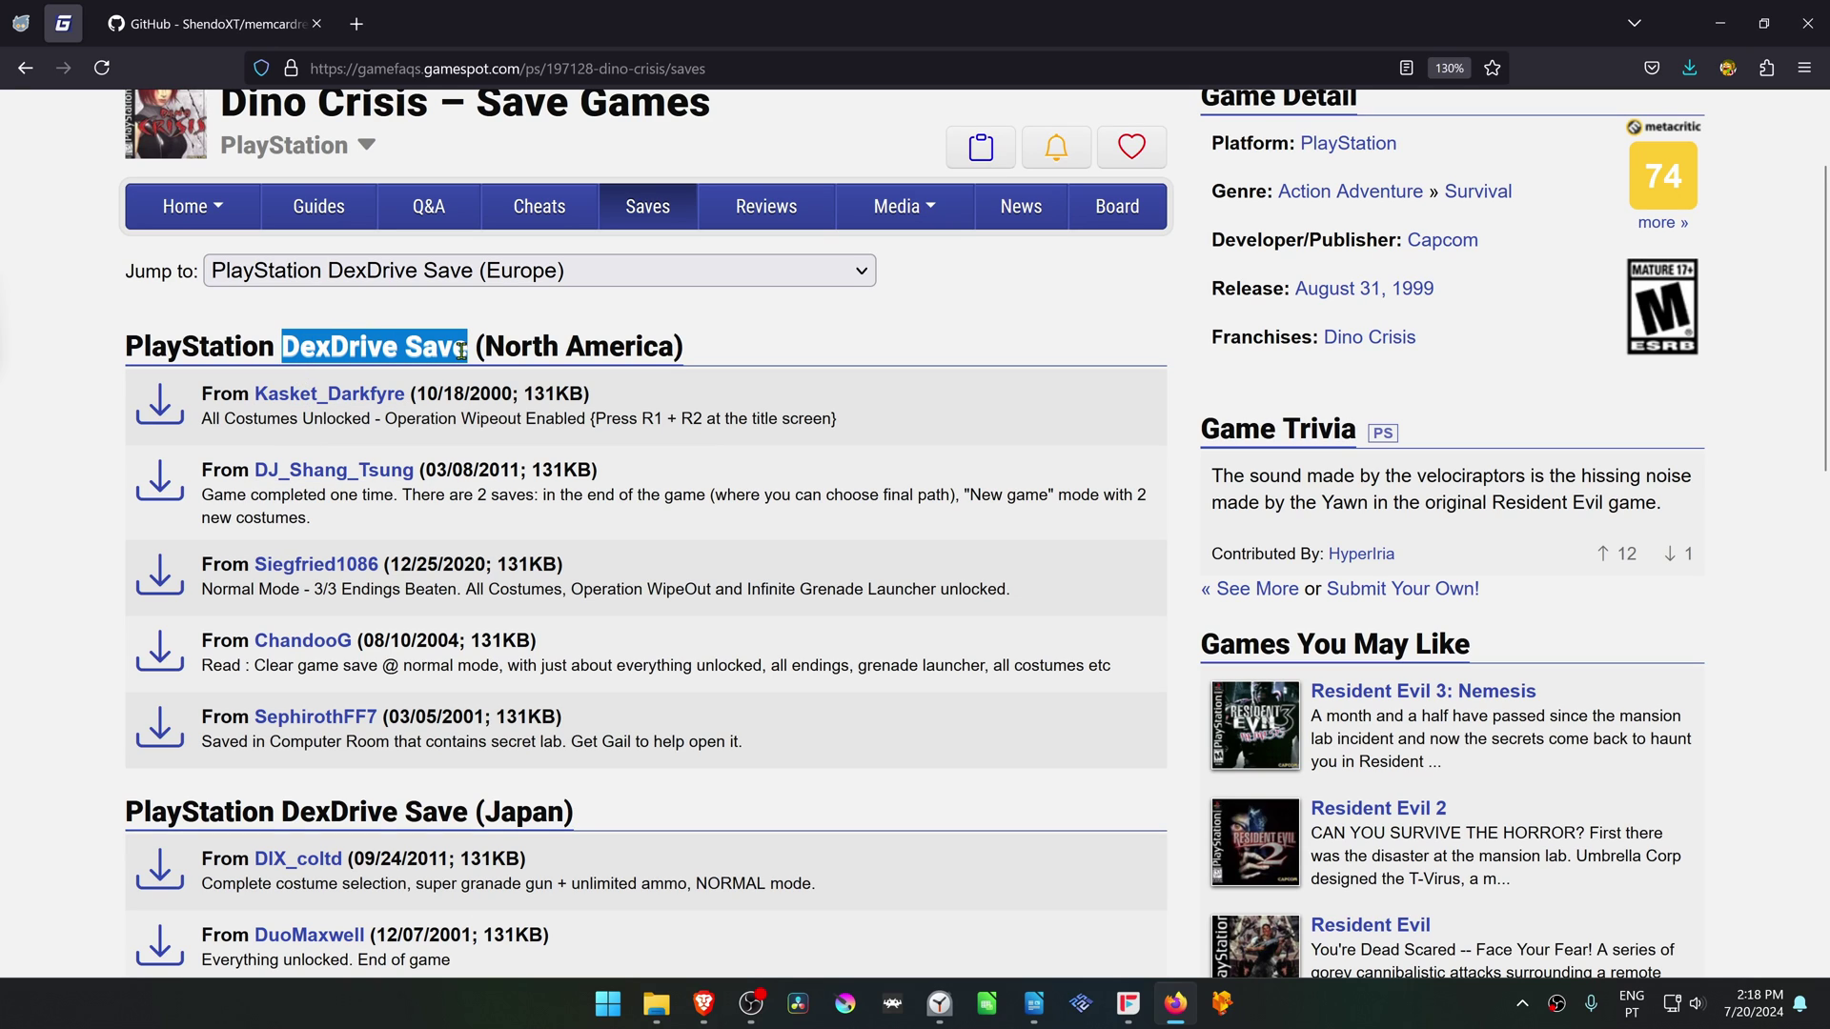
{"action": "left_click", "coordinate": [514, 282]}
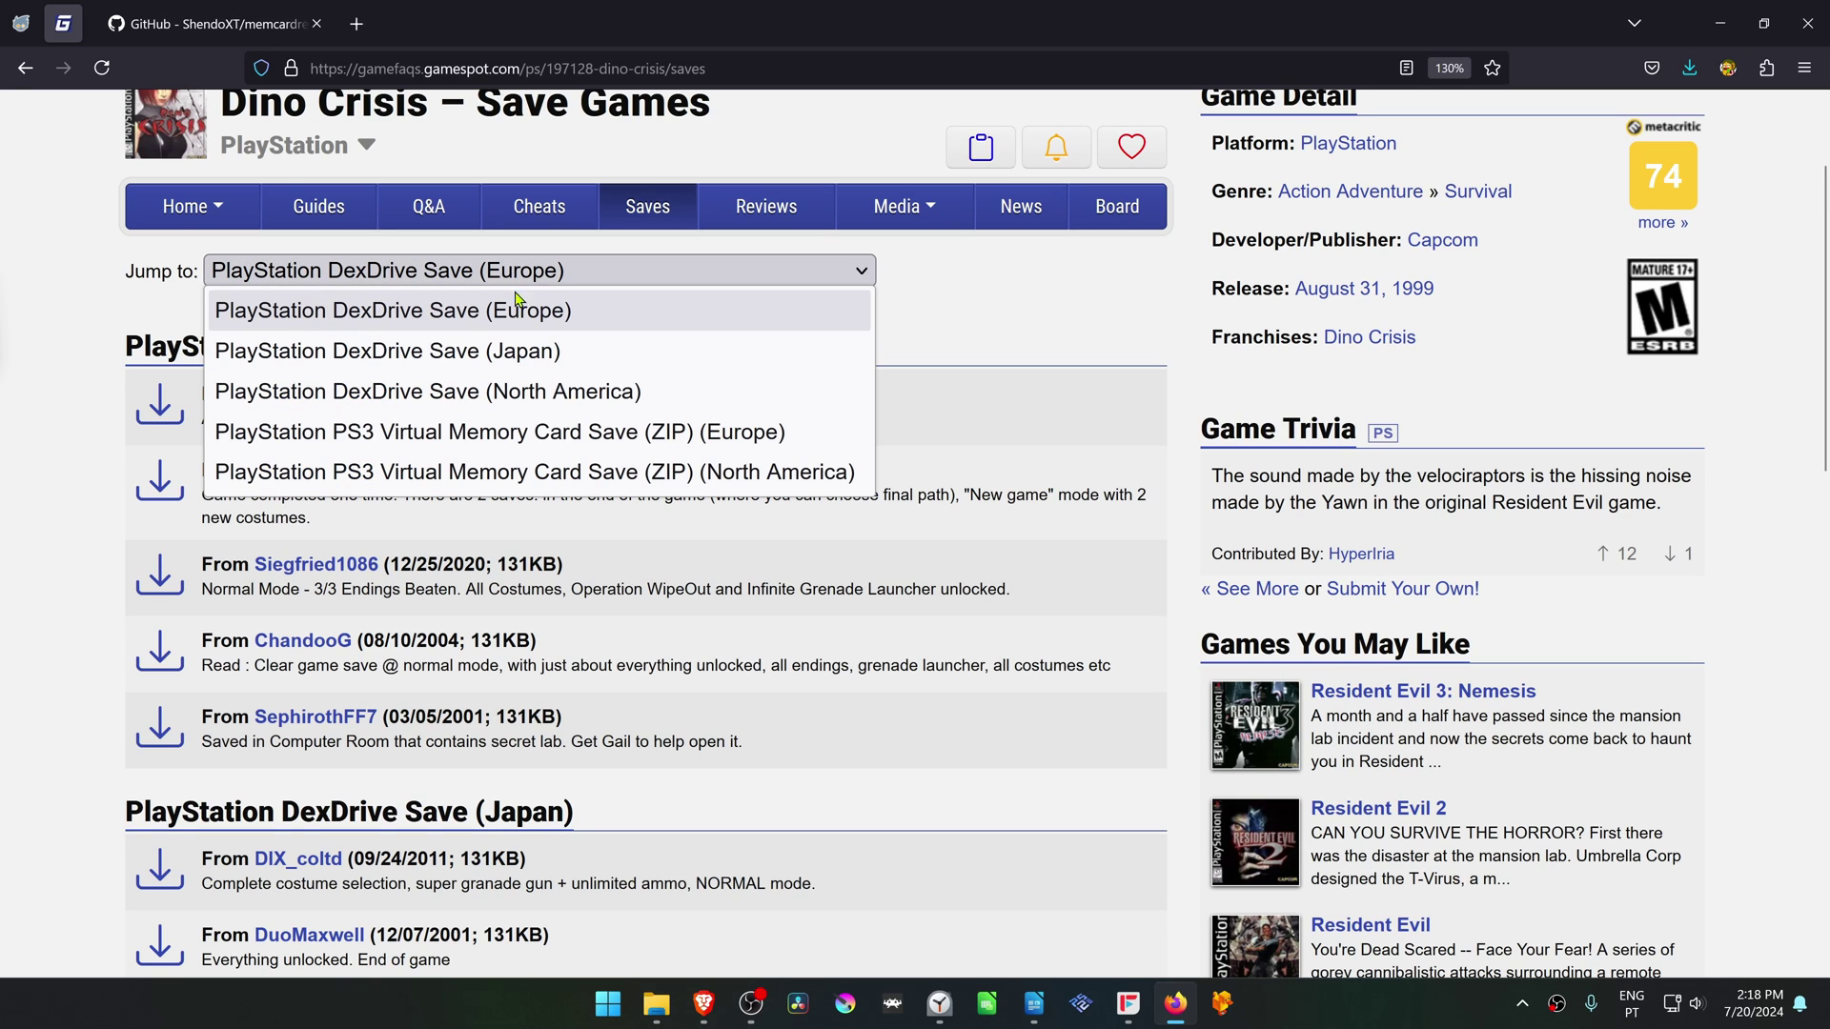
{"action": "left_click", "coordinate": [624, 399]}
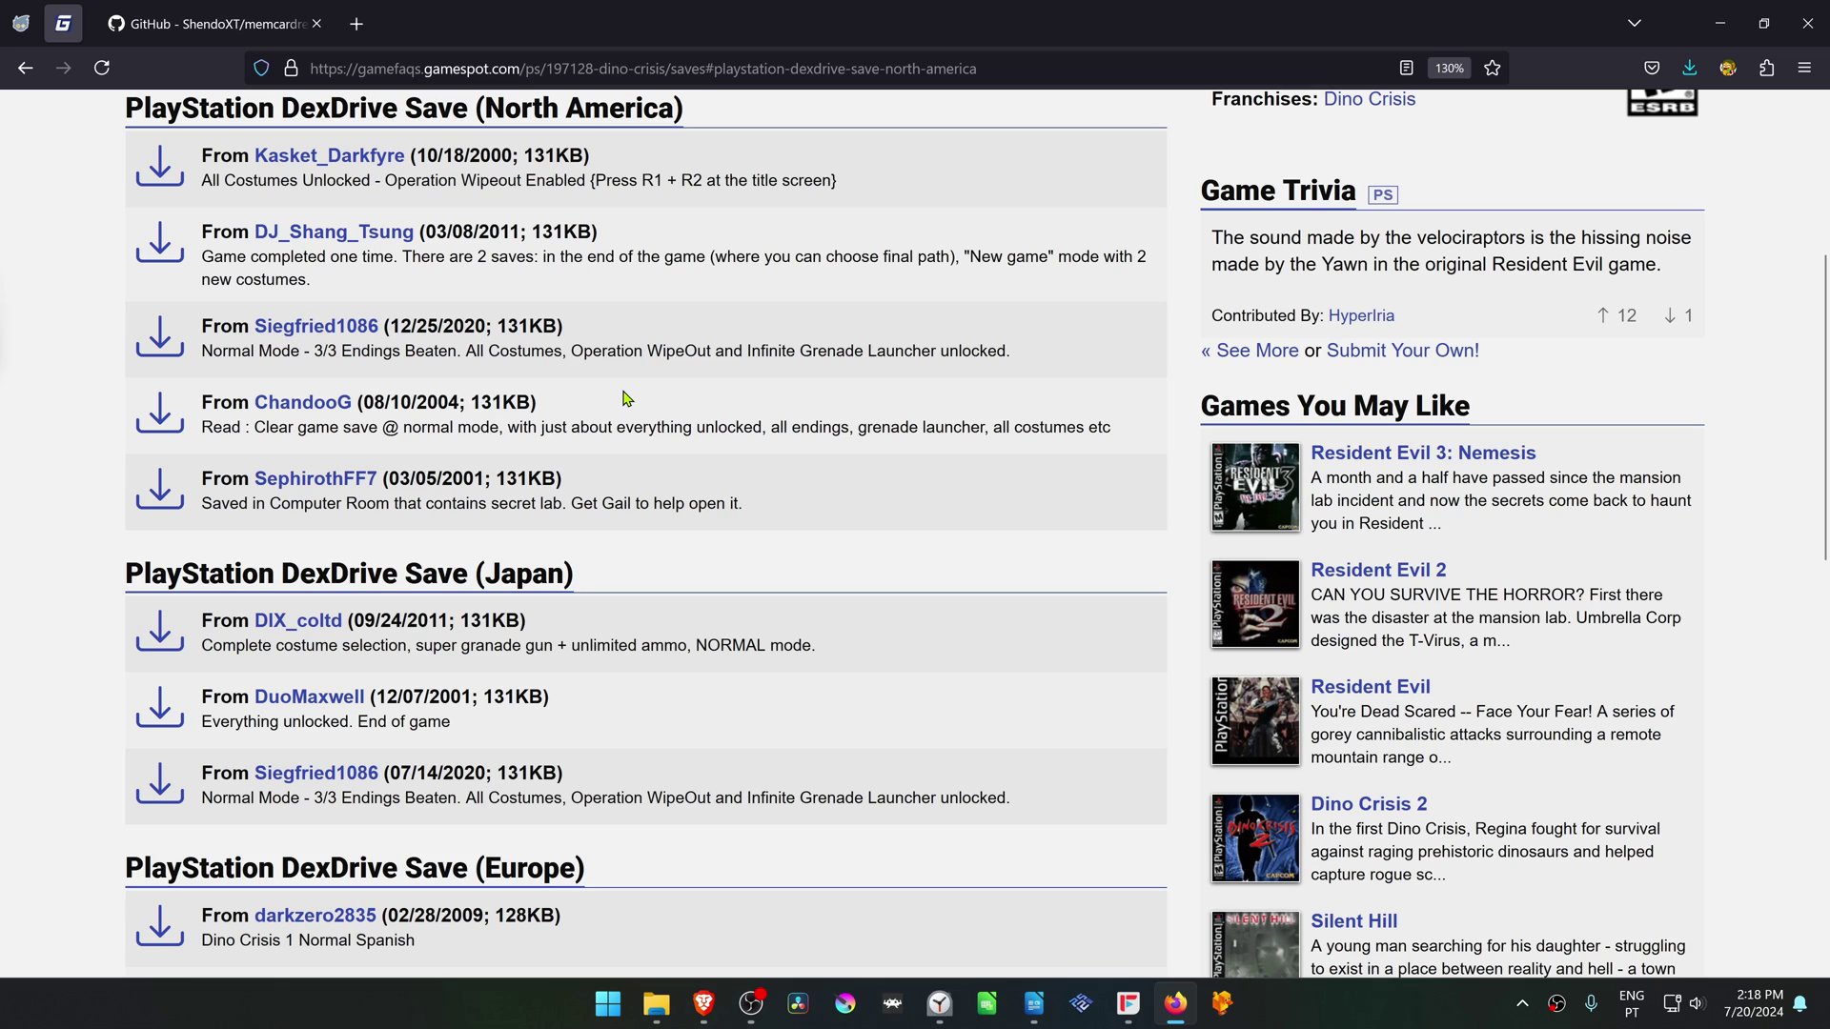
{"action": "scroll", "coordinate": [399, 402], "scroll_direction": "up", "scroll_amount": 2}
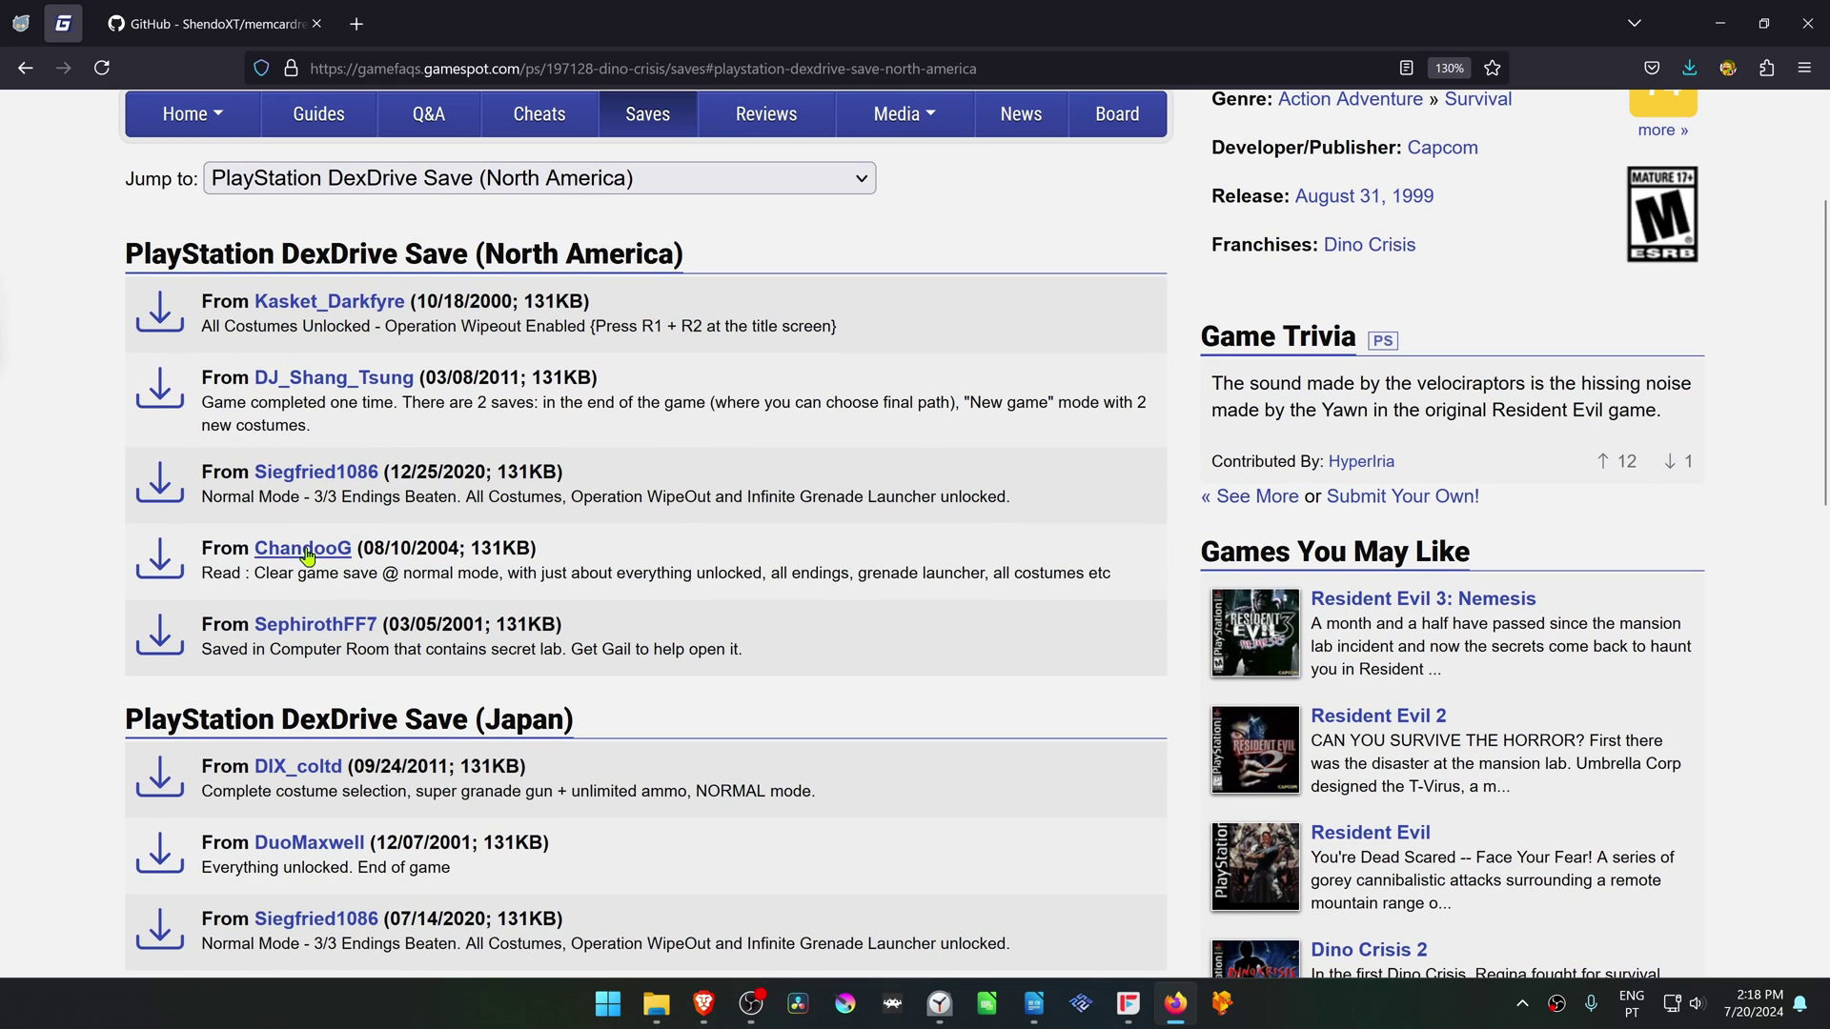
{"action": "left_click", "coordinate": [159, 488]}
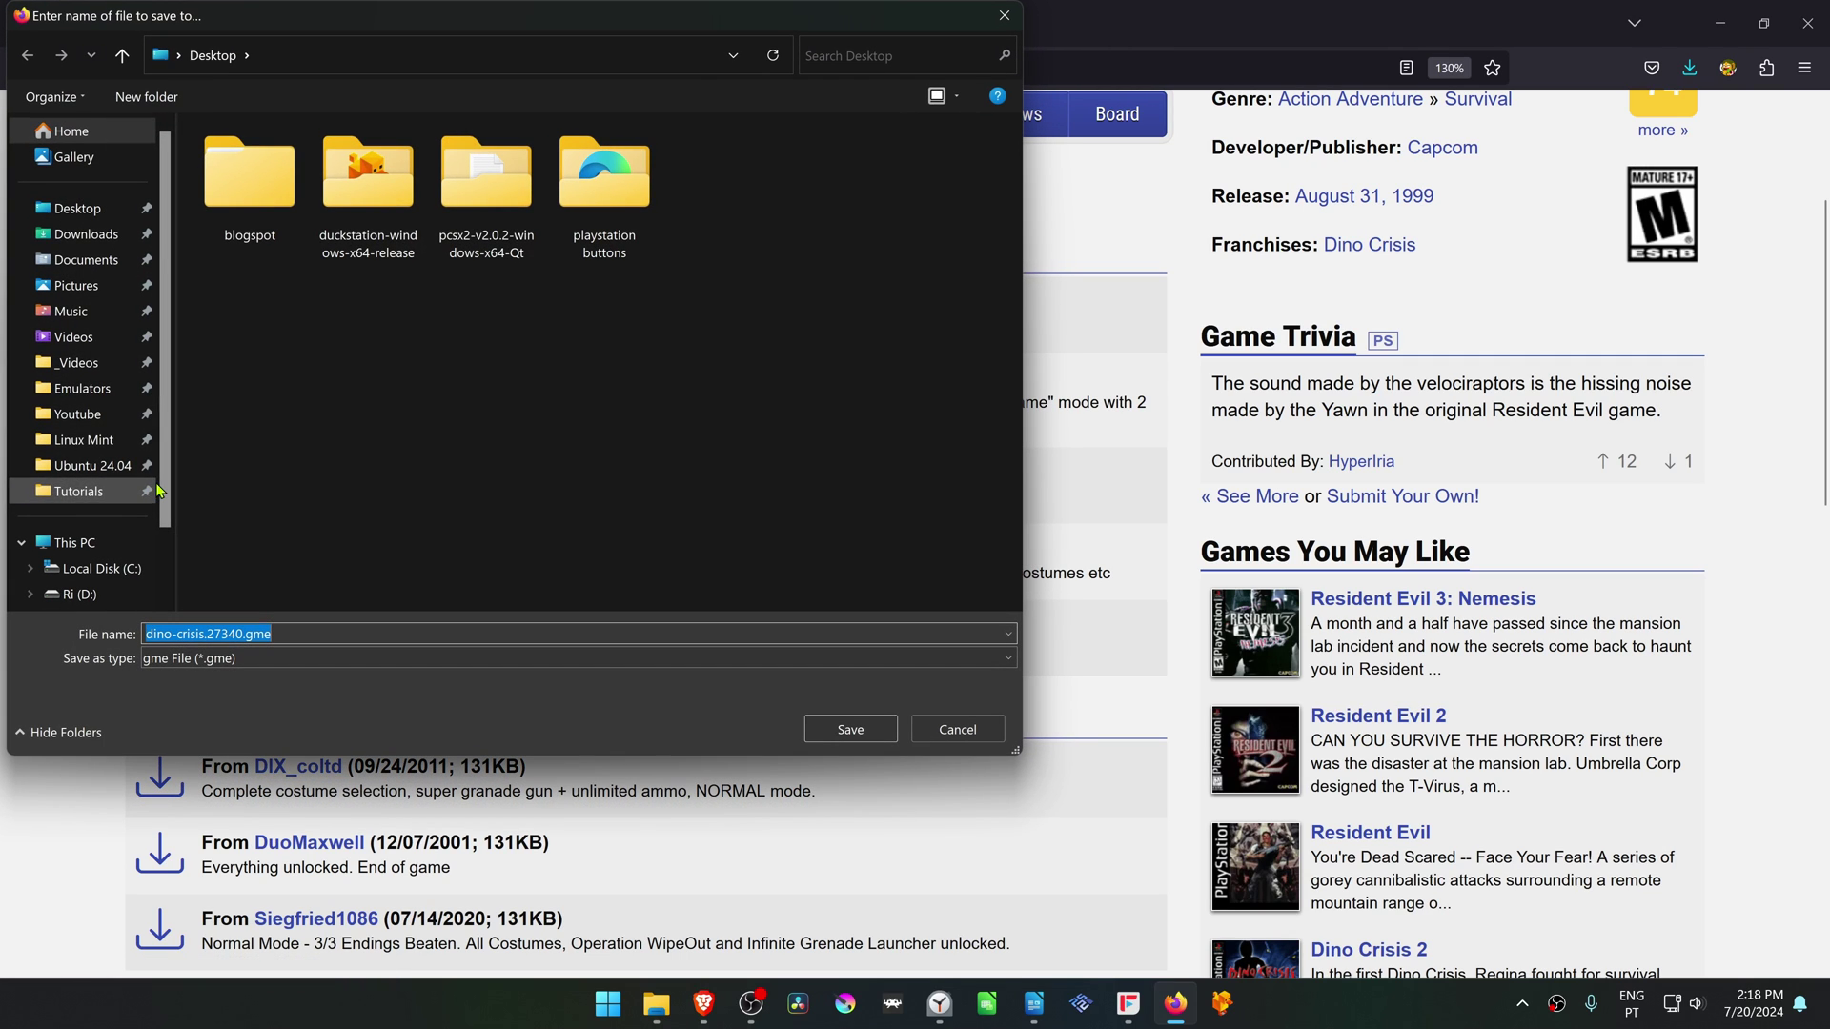
{"action": "left_click", "coordinate": [839, 730]}
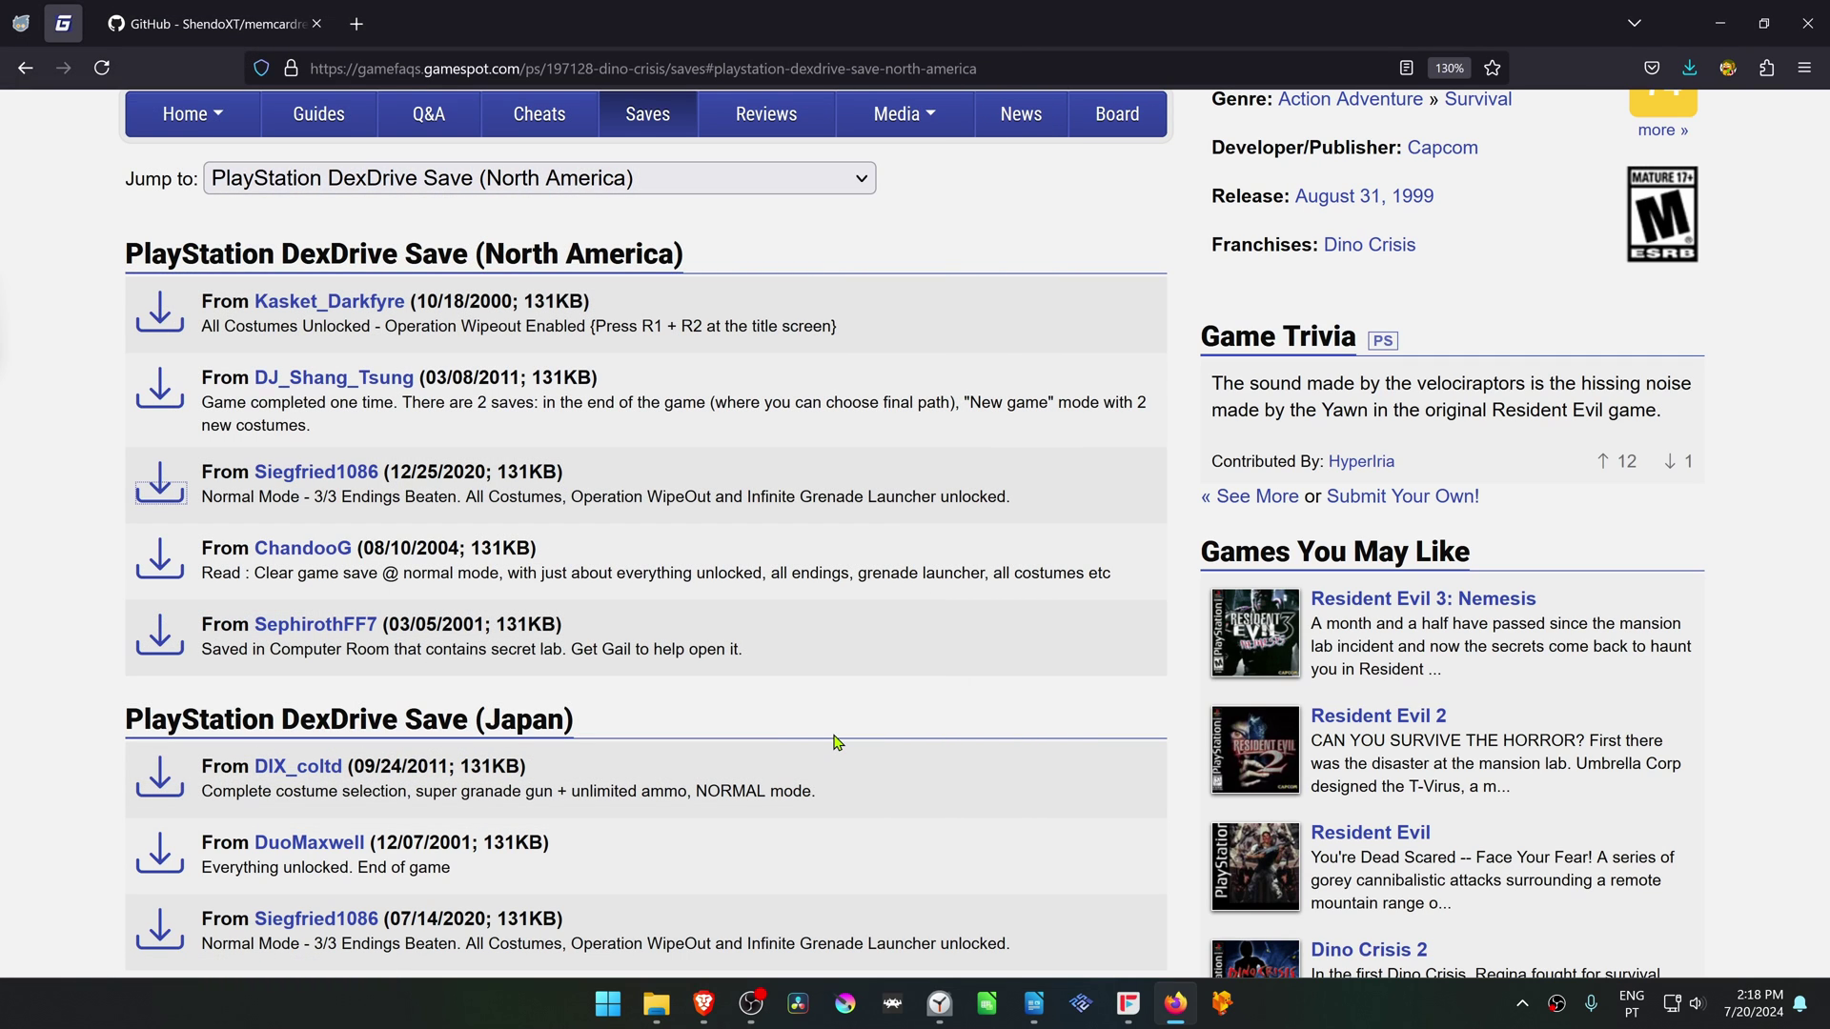
- Save MemcardRex.1.9.1536670.zip from the Unirom Memory Card support release to the Desktop
{"action": "left_click", "coordinate": [217, 25]}
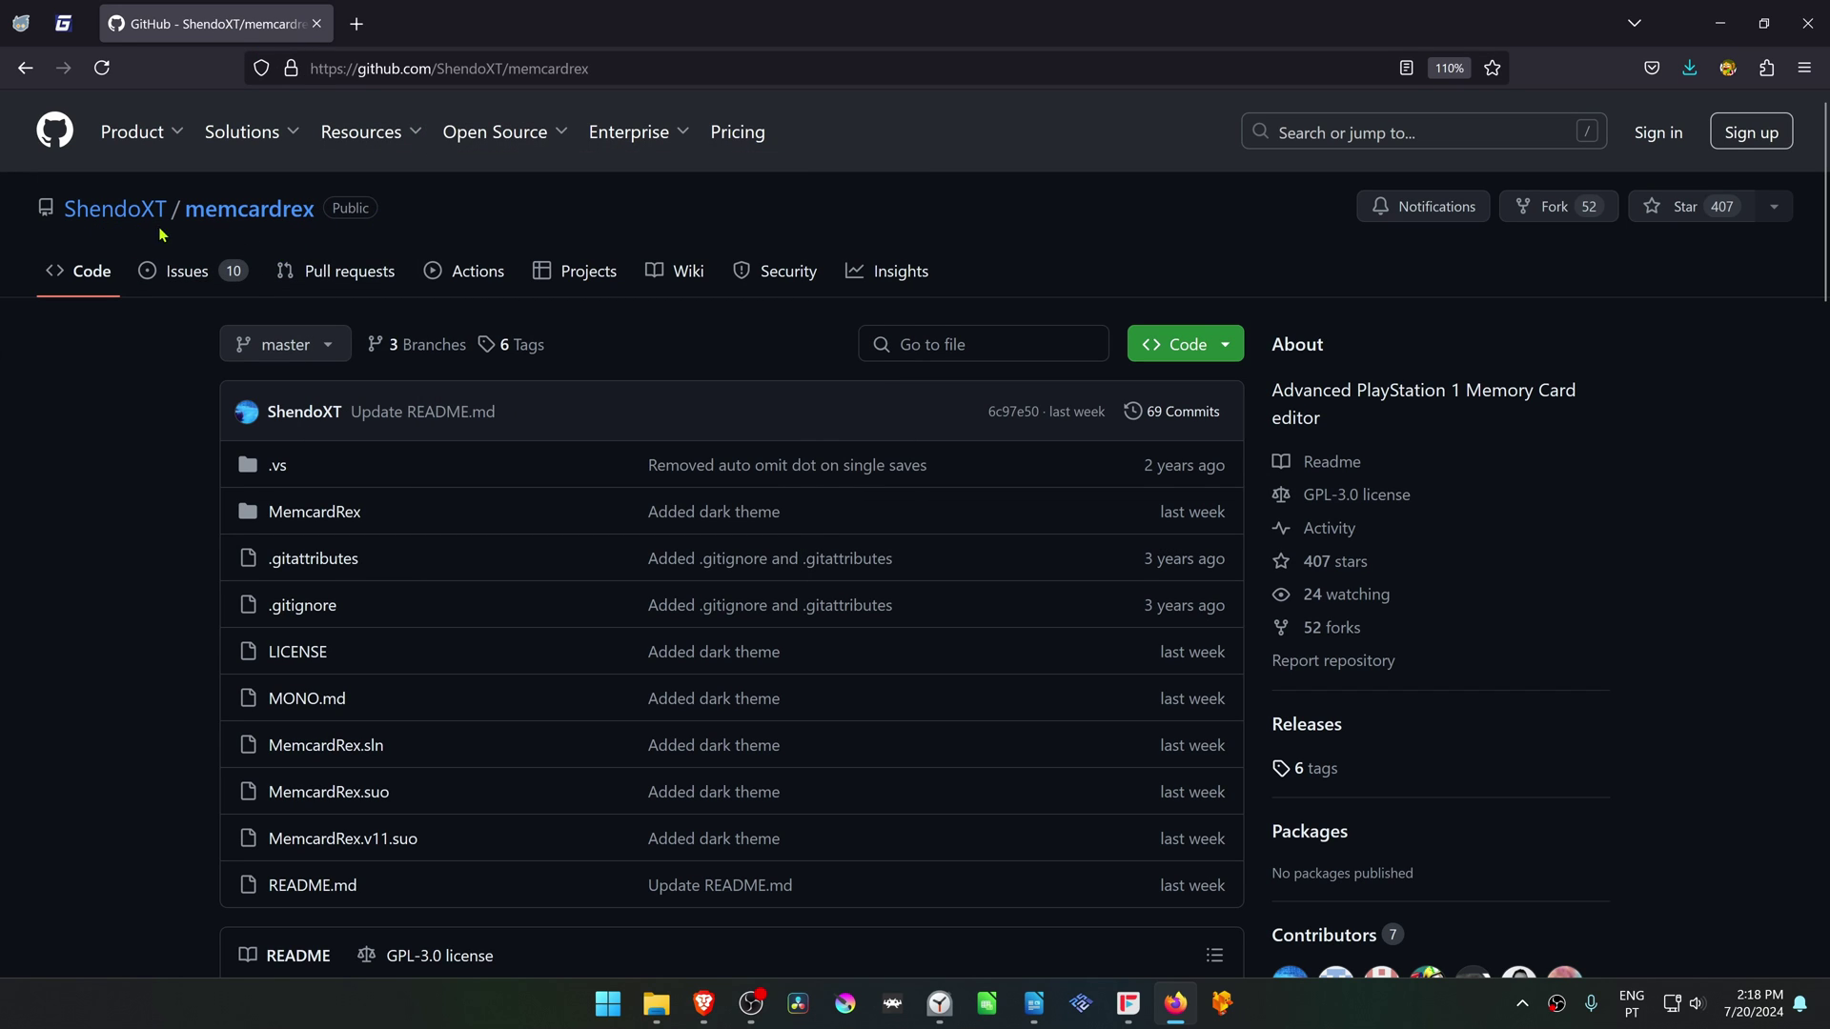
{"action": "mouse_move", "coordinate": [492, 131]}
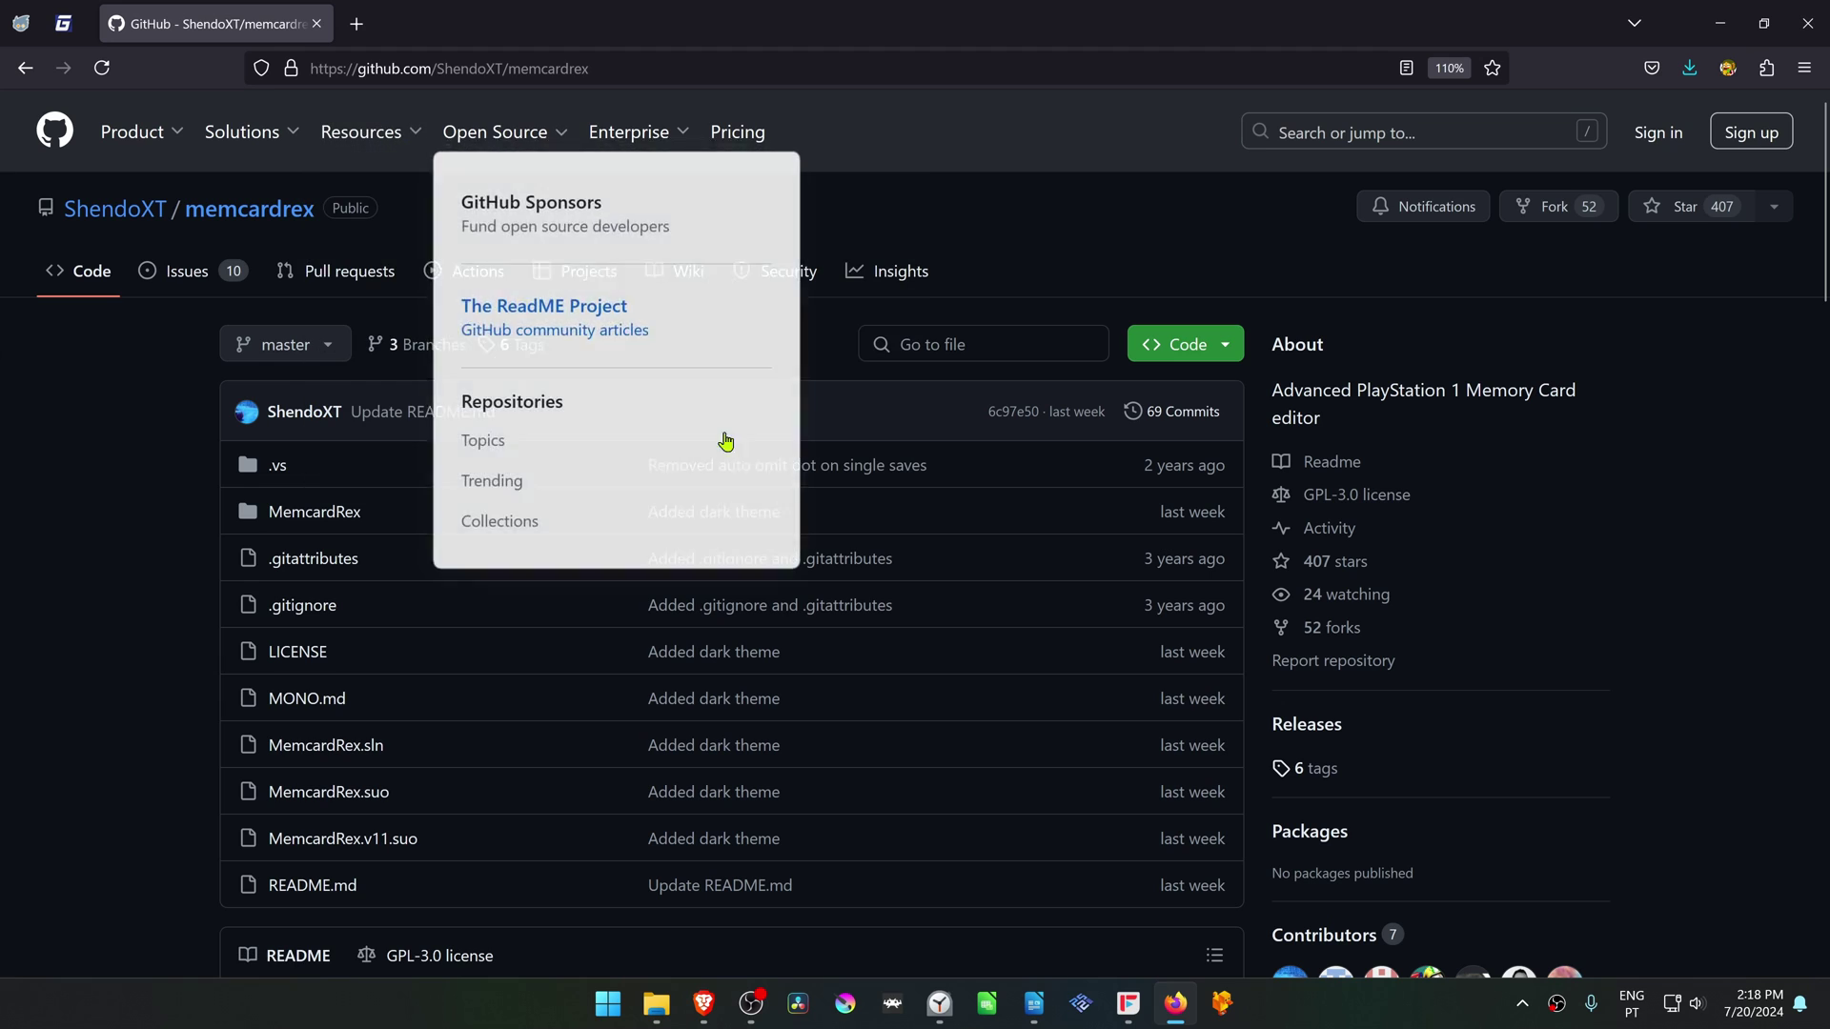
{"action": "left_click", "coordinate": [1332, 727]}
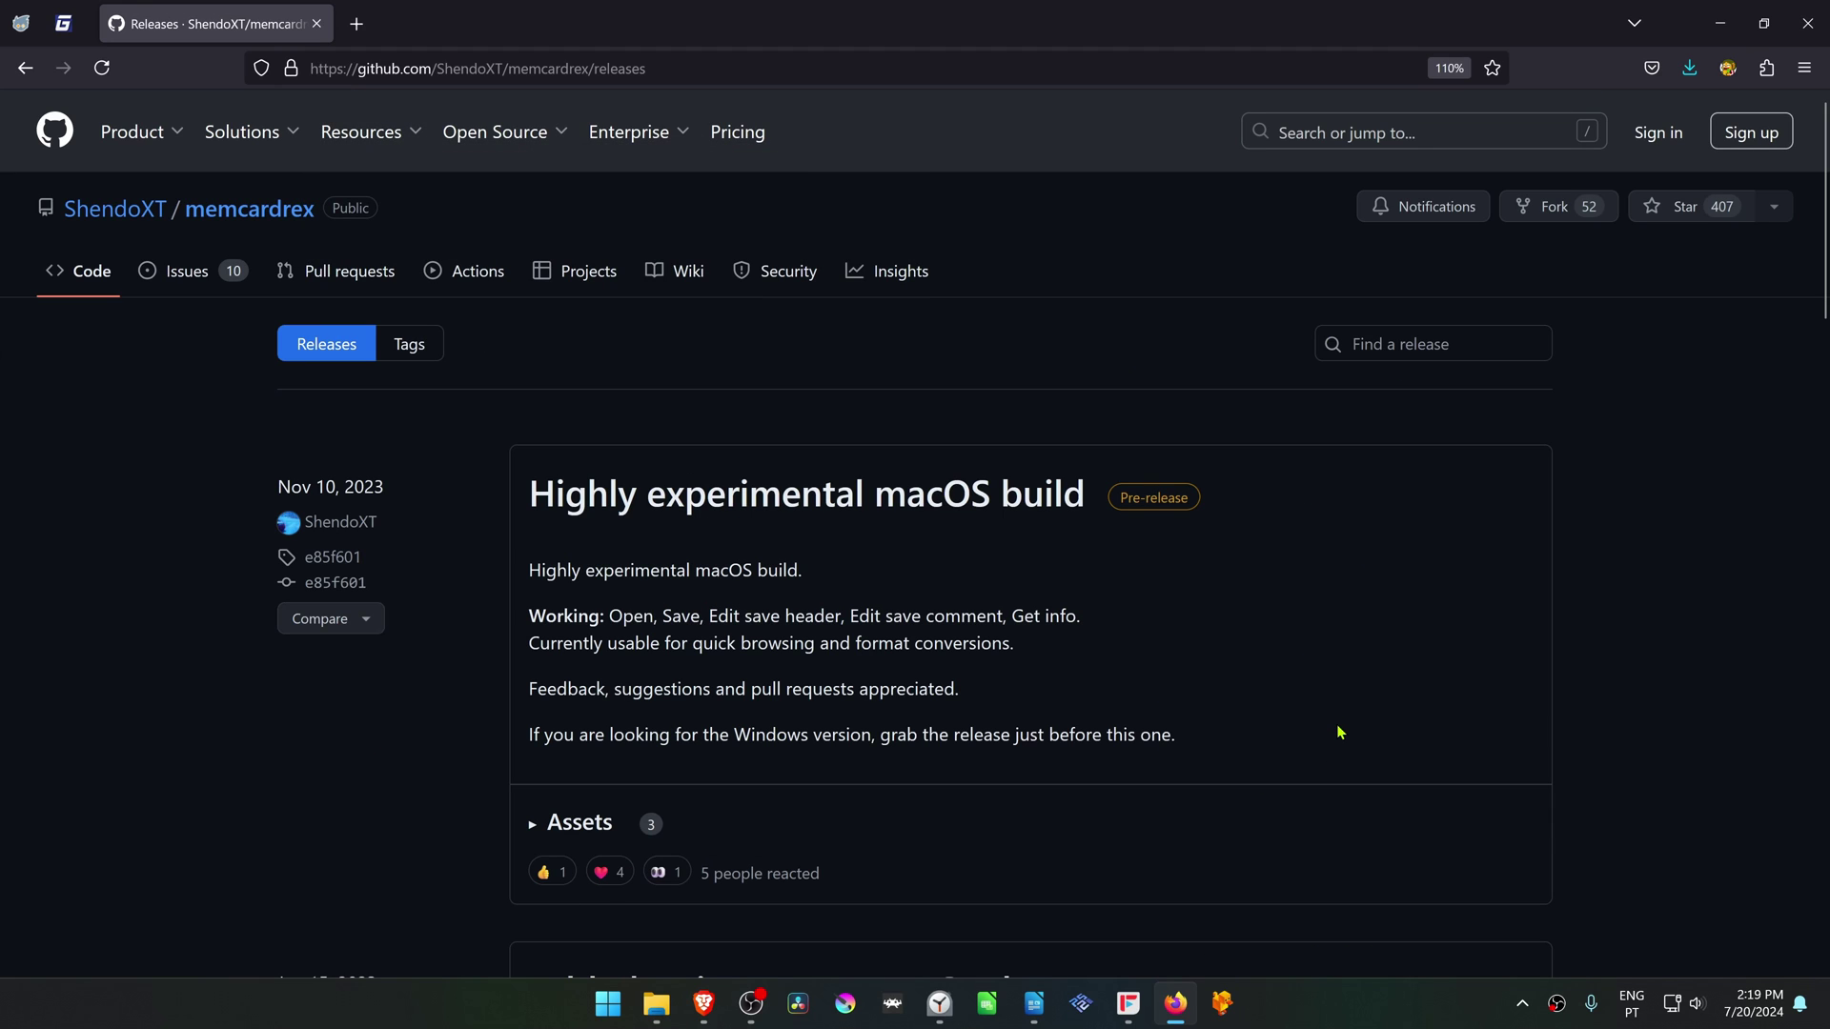
{"action": "scroll", "coordinate": [864, 559], "scroll_direction": "down", "scroll_amount": 3}
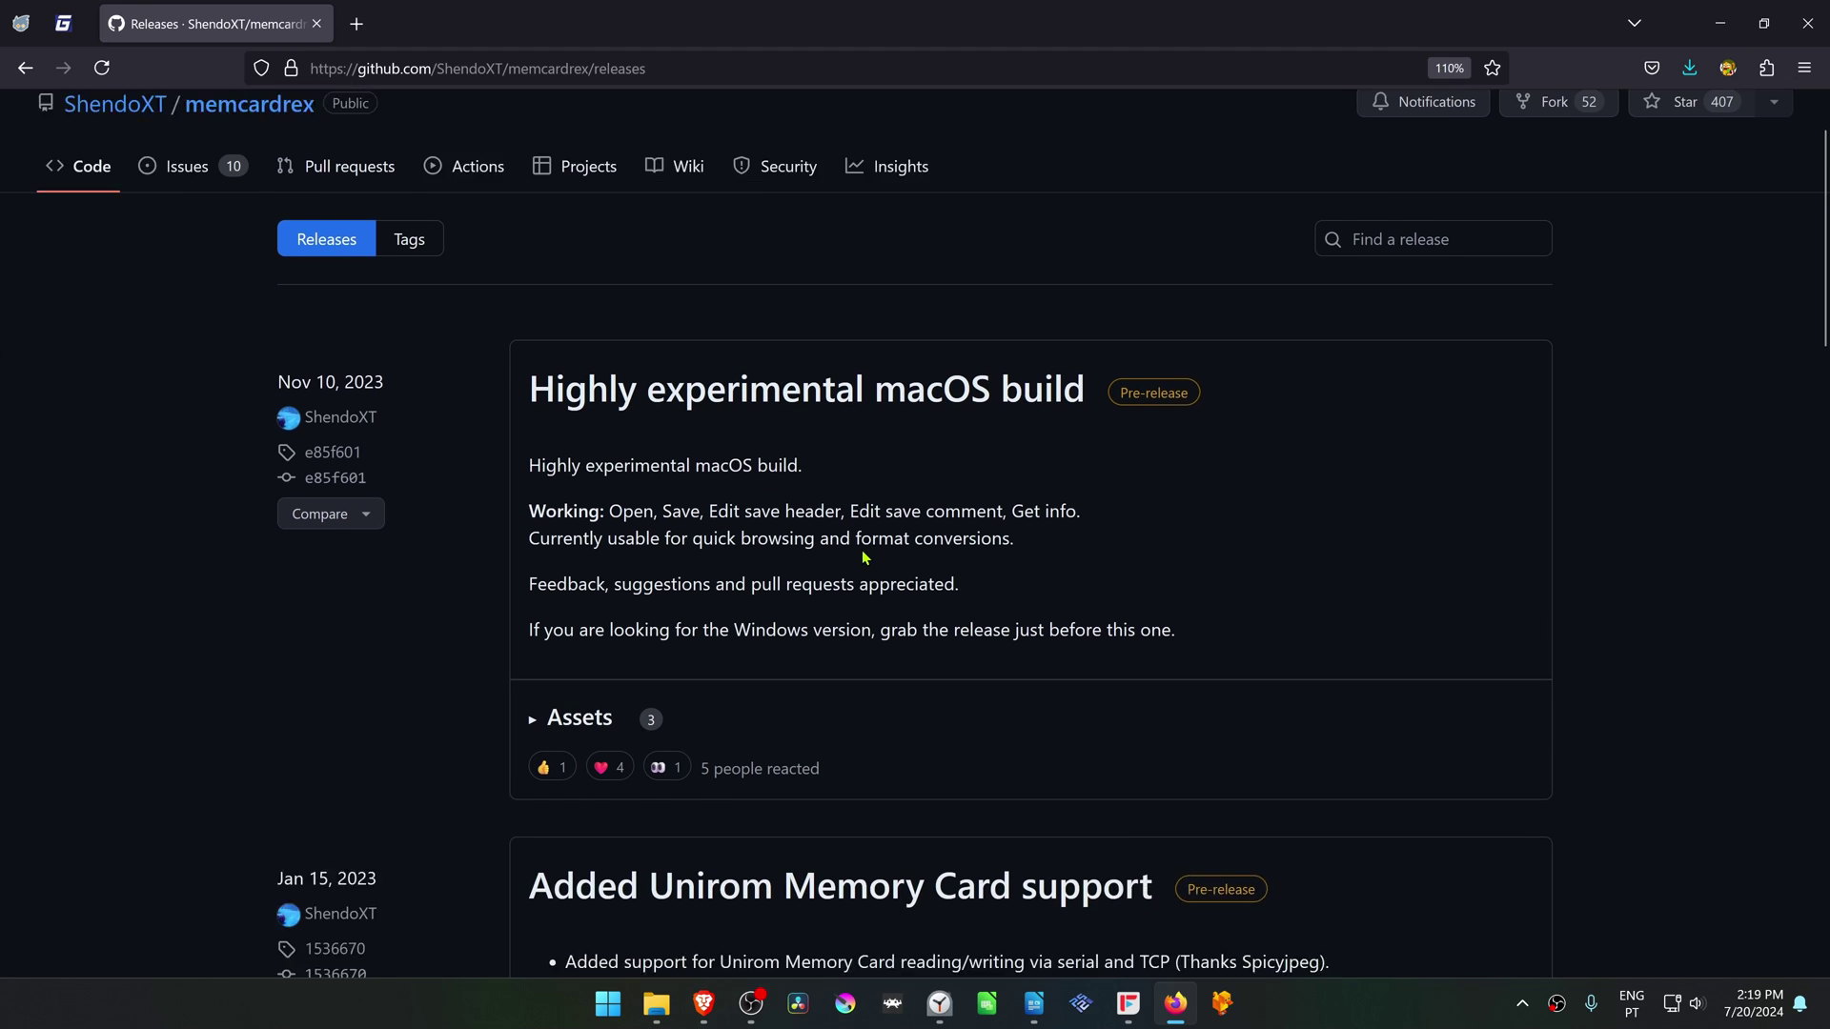
{"action": "scroll", "coordinate": [800, 608], "scroll_direction": "down", "scroll_amount": 2}
{"action": "scroll", "coordinate": [744, 650], "scroll_direction": "down", "scroll_amount": 2}
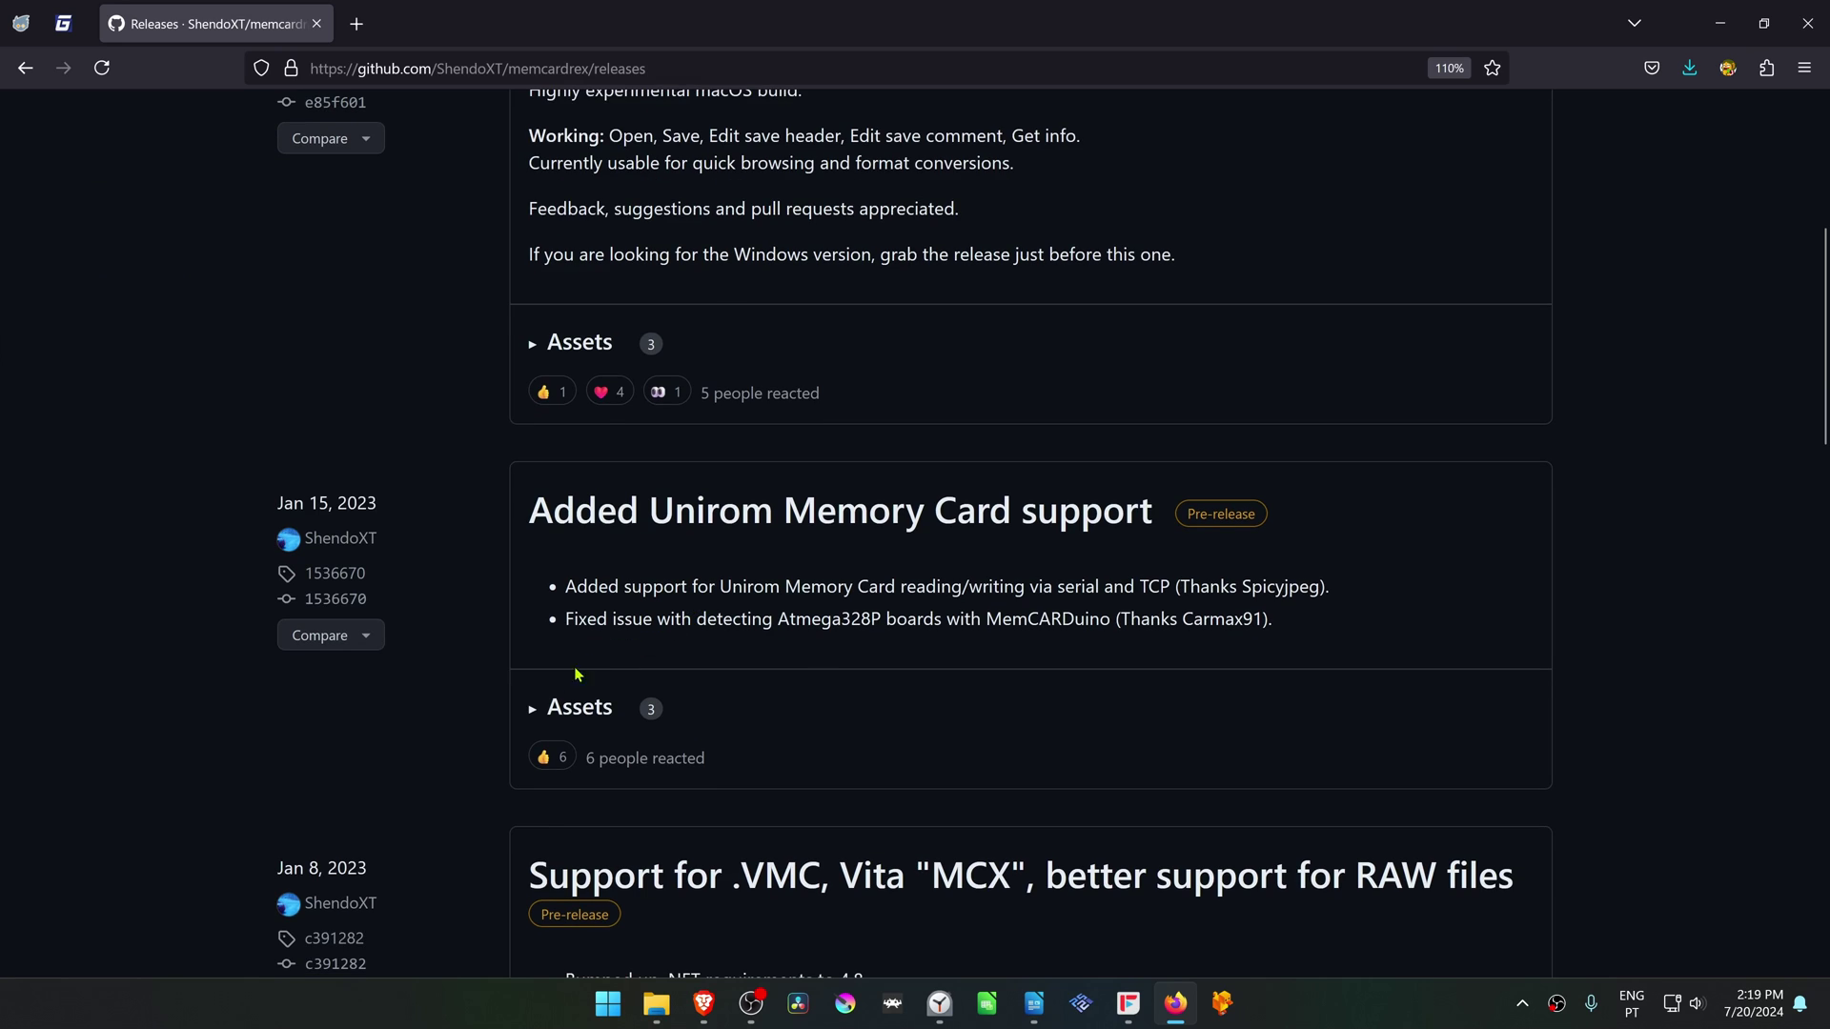
{"action": "left_click", "coordinate": [532, 710]}
{"action": "scroll", "coordinate": [729, 618], "scroll_direction": "down", "scroll_amount": 2}
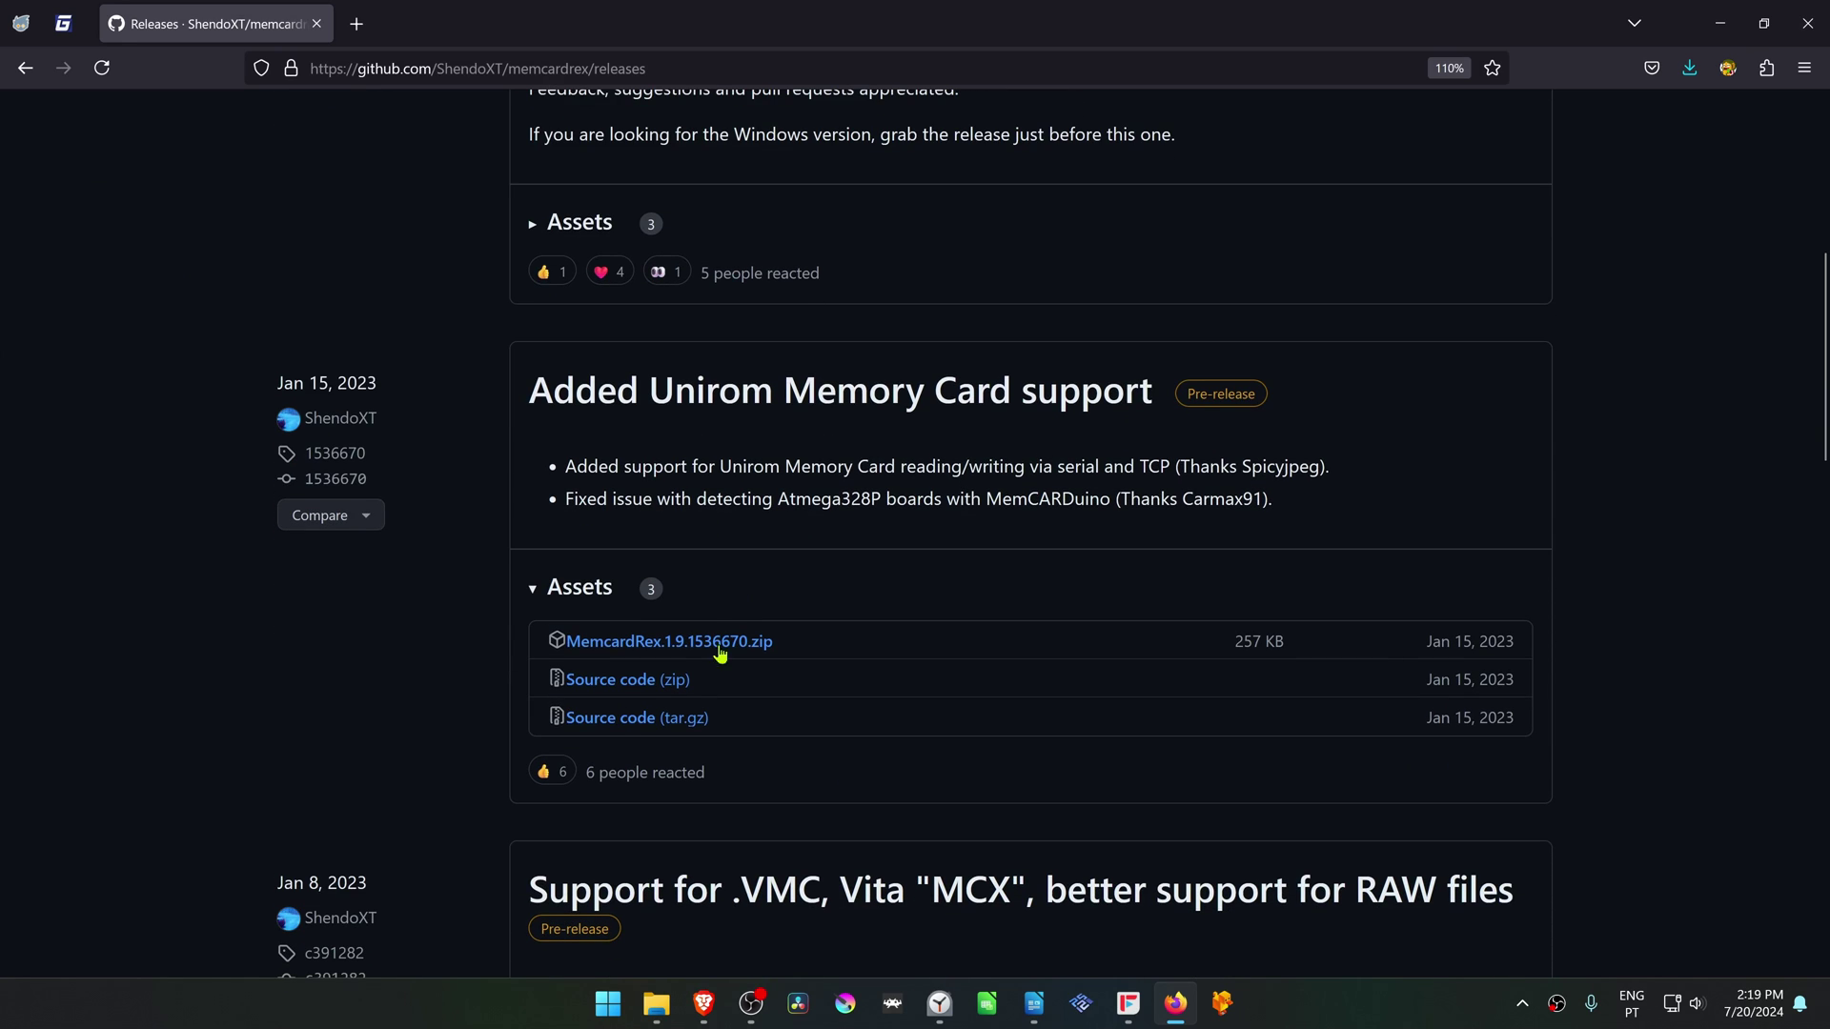
{"action": "left_click", "coordinate": [727, 646]}
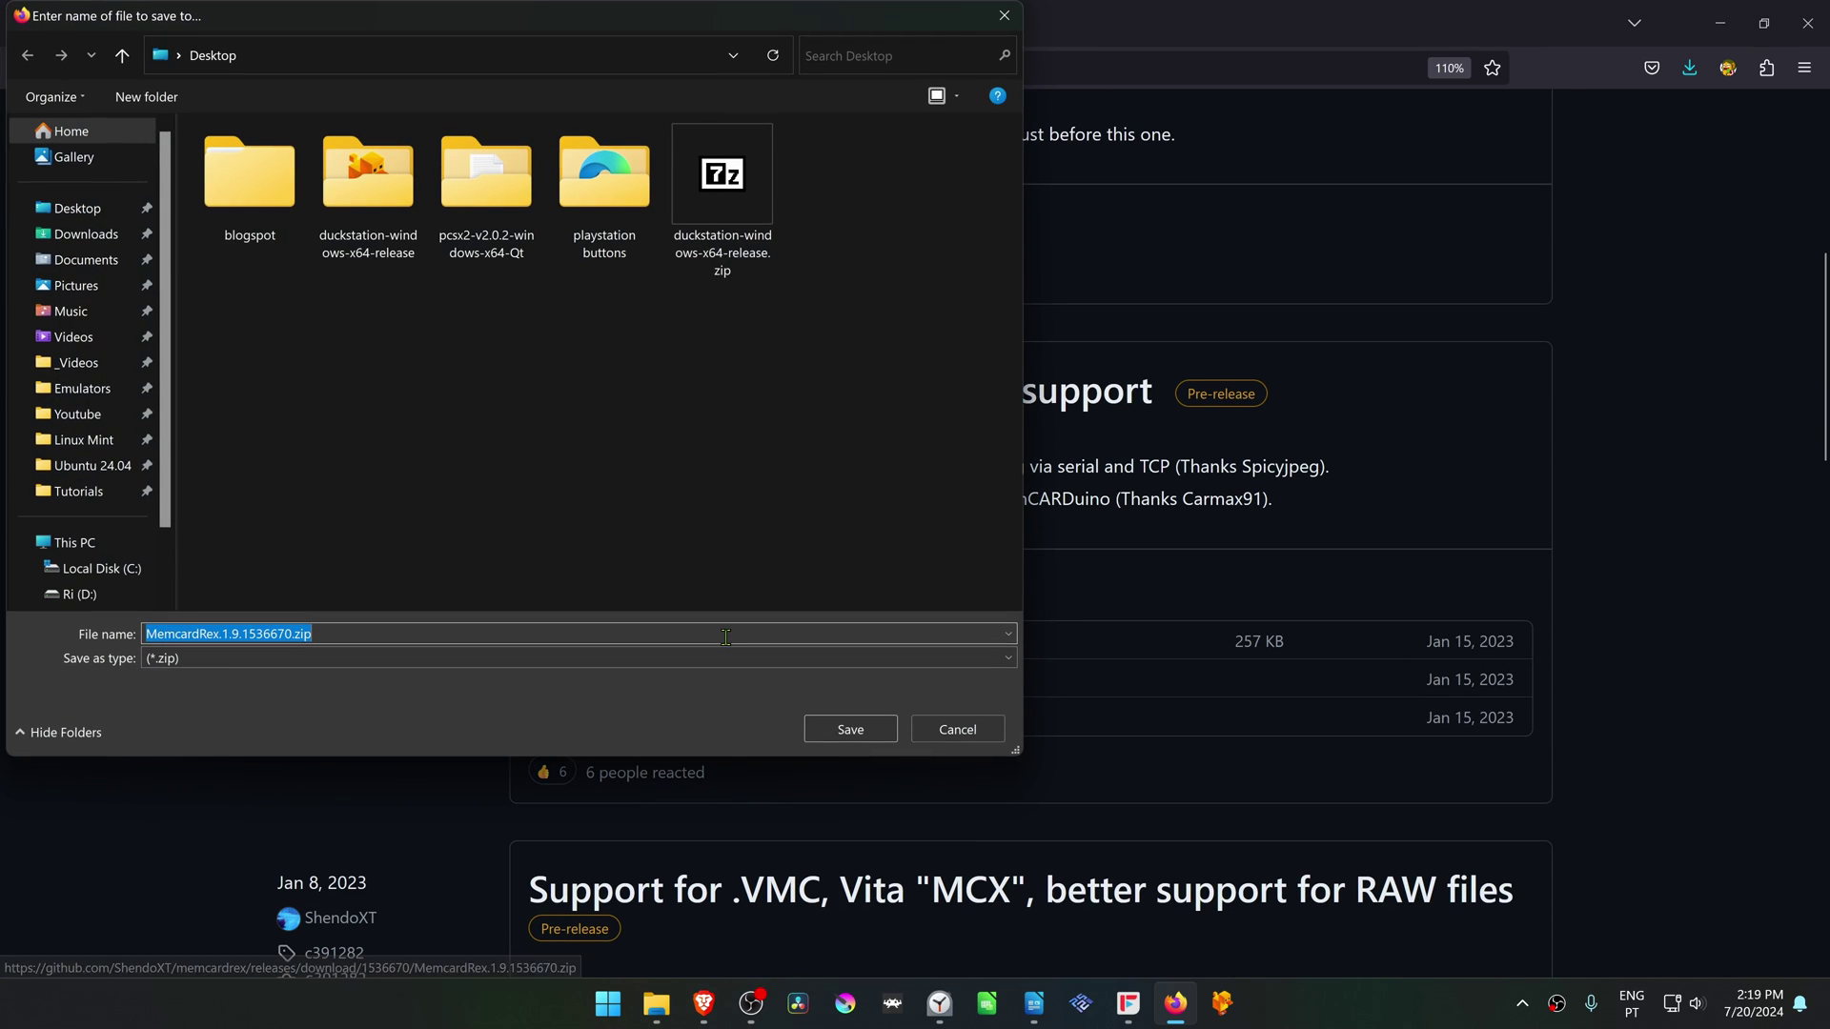
{"action": "left_click", "coordinate": [850, 729]}
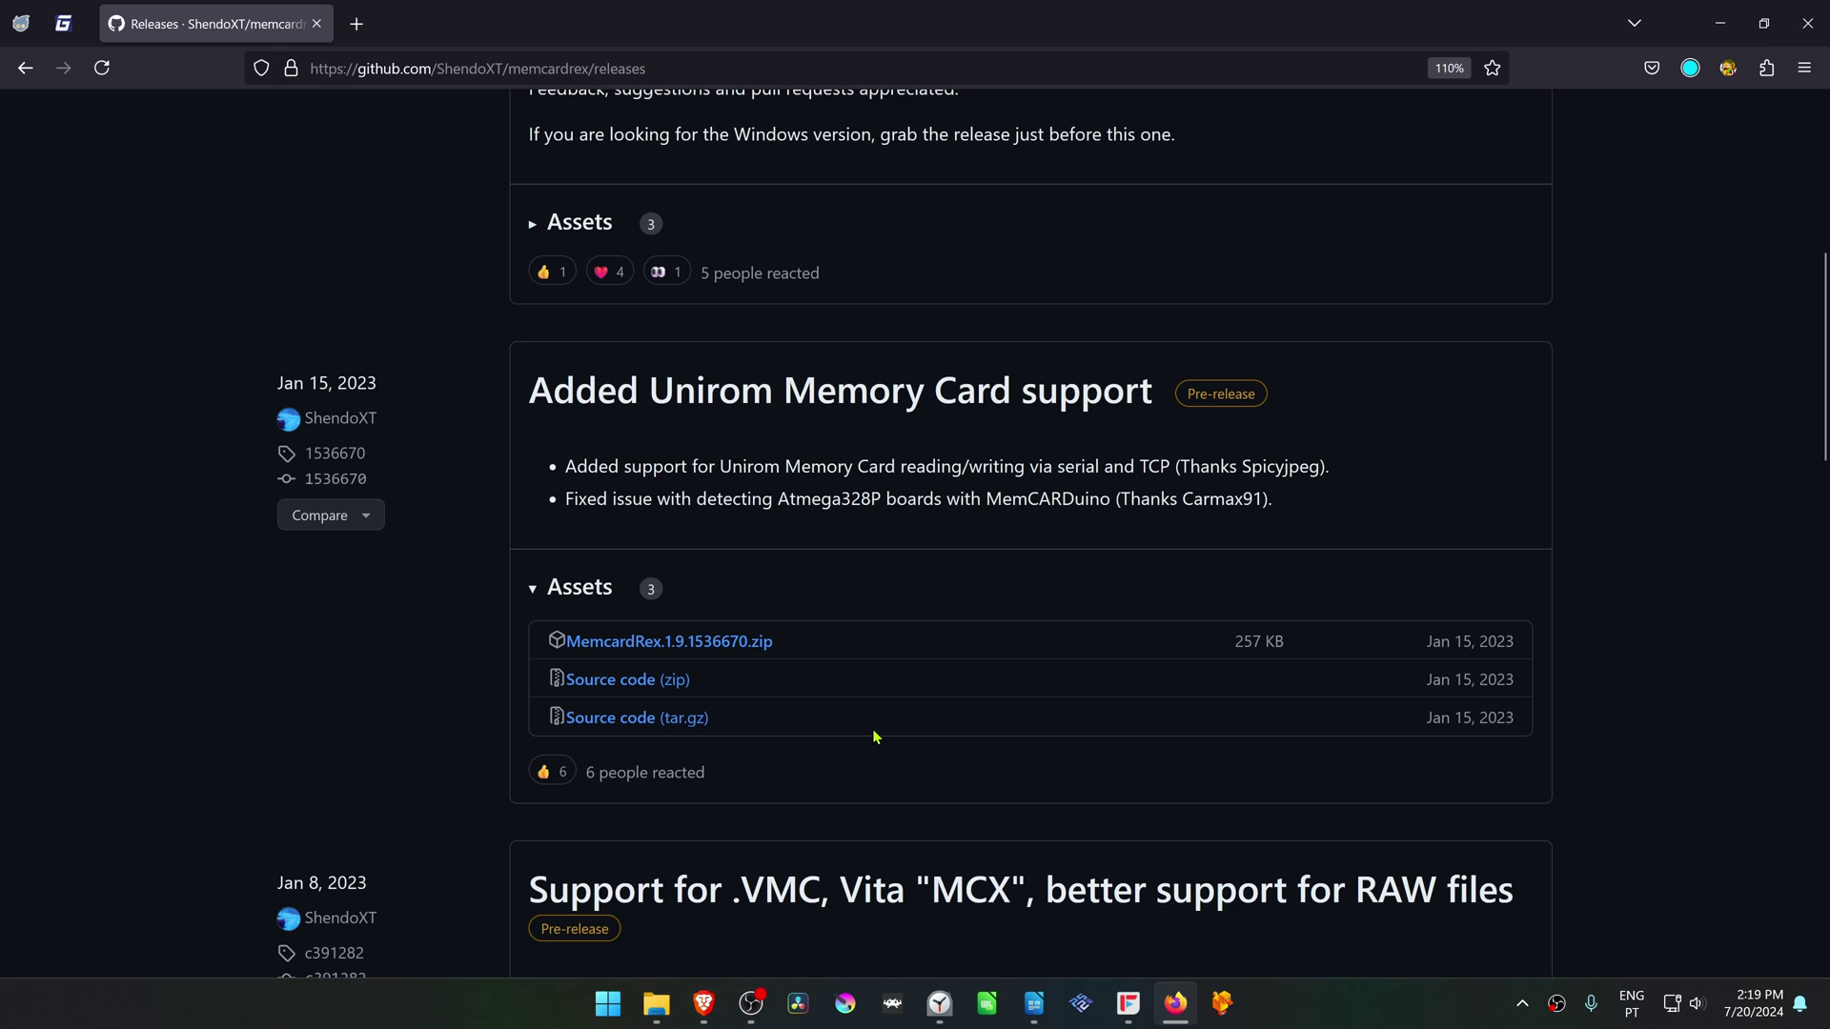
- Browse File Explorer to Documents > DuckStation > memcards
{"action": "left_click", "coordinate": [656, 1002]}
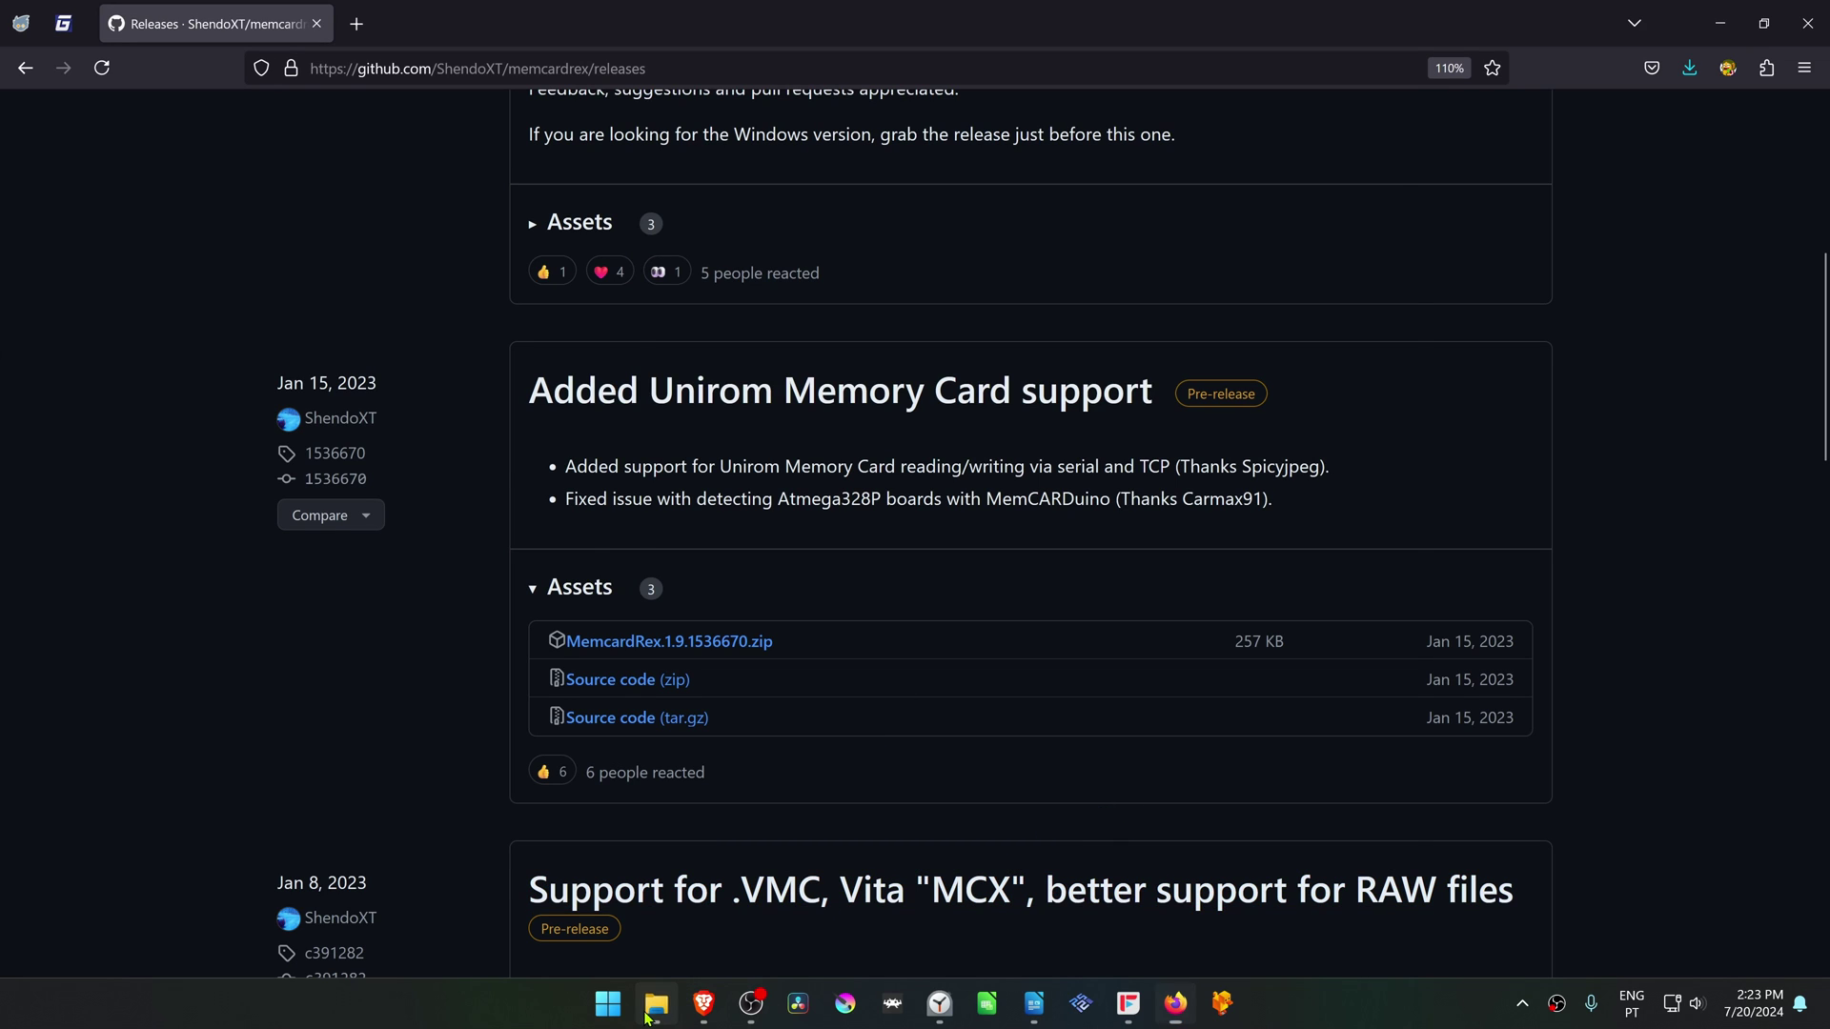
{"action": "left_click", "coordinate": [693, 401]}
{"action": "double_click", "coordinate": [693, 400]}
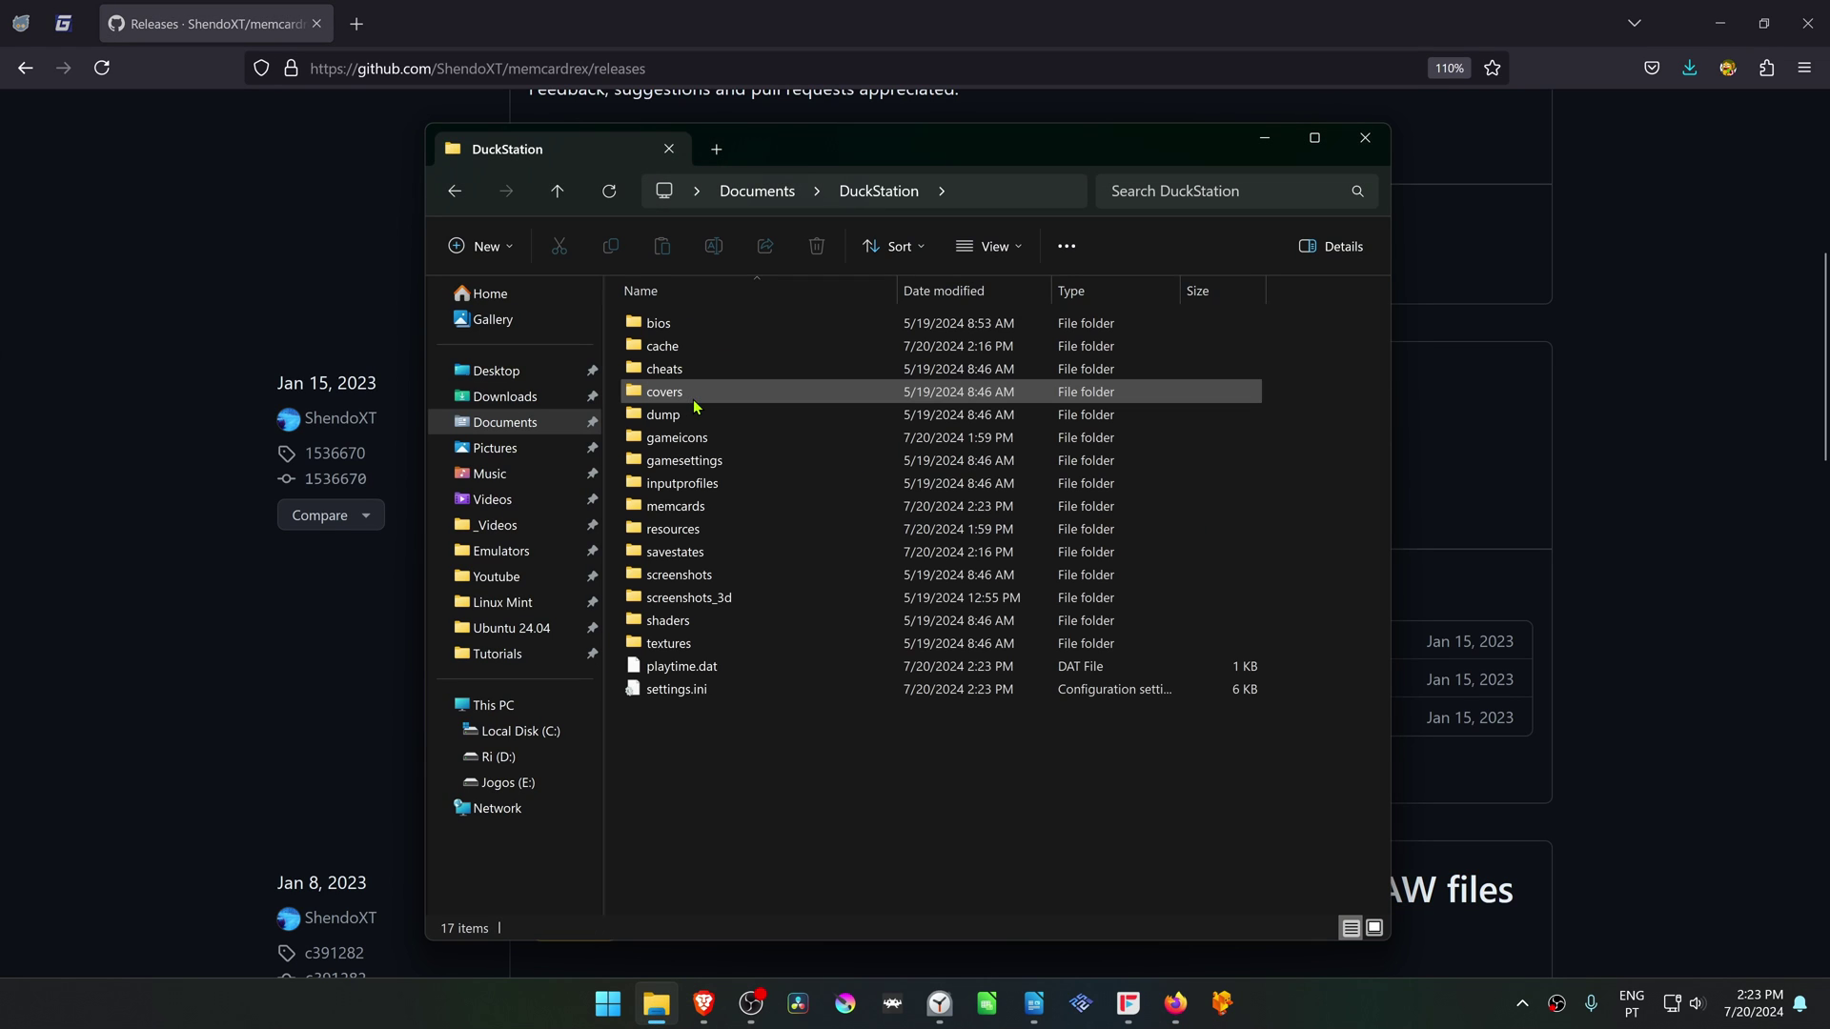
{"action": "left_click", "coordinate": [691, 510]}
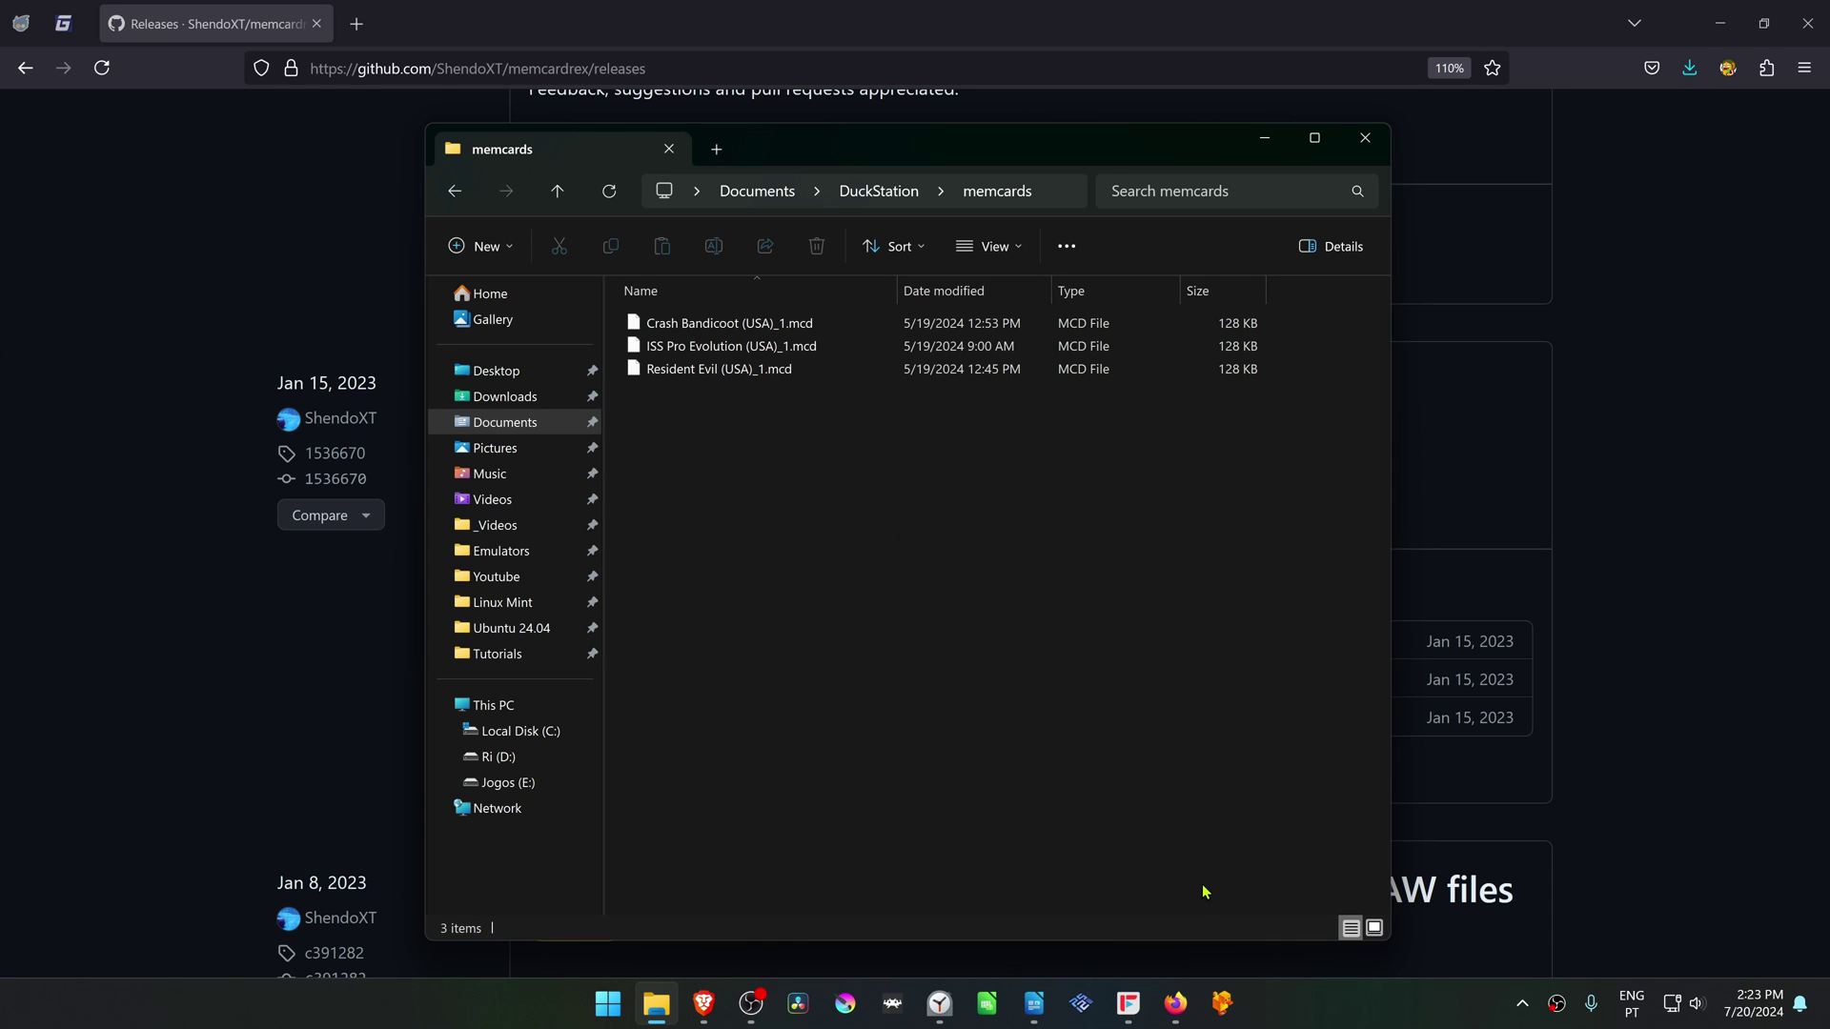
- Launch Dino Crisis from the DuckStation game list with a fresh boot
{"action": "left_click", "coordinate": [1221, 1002]}
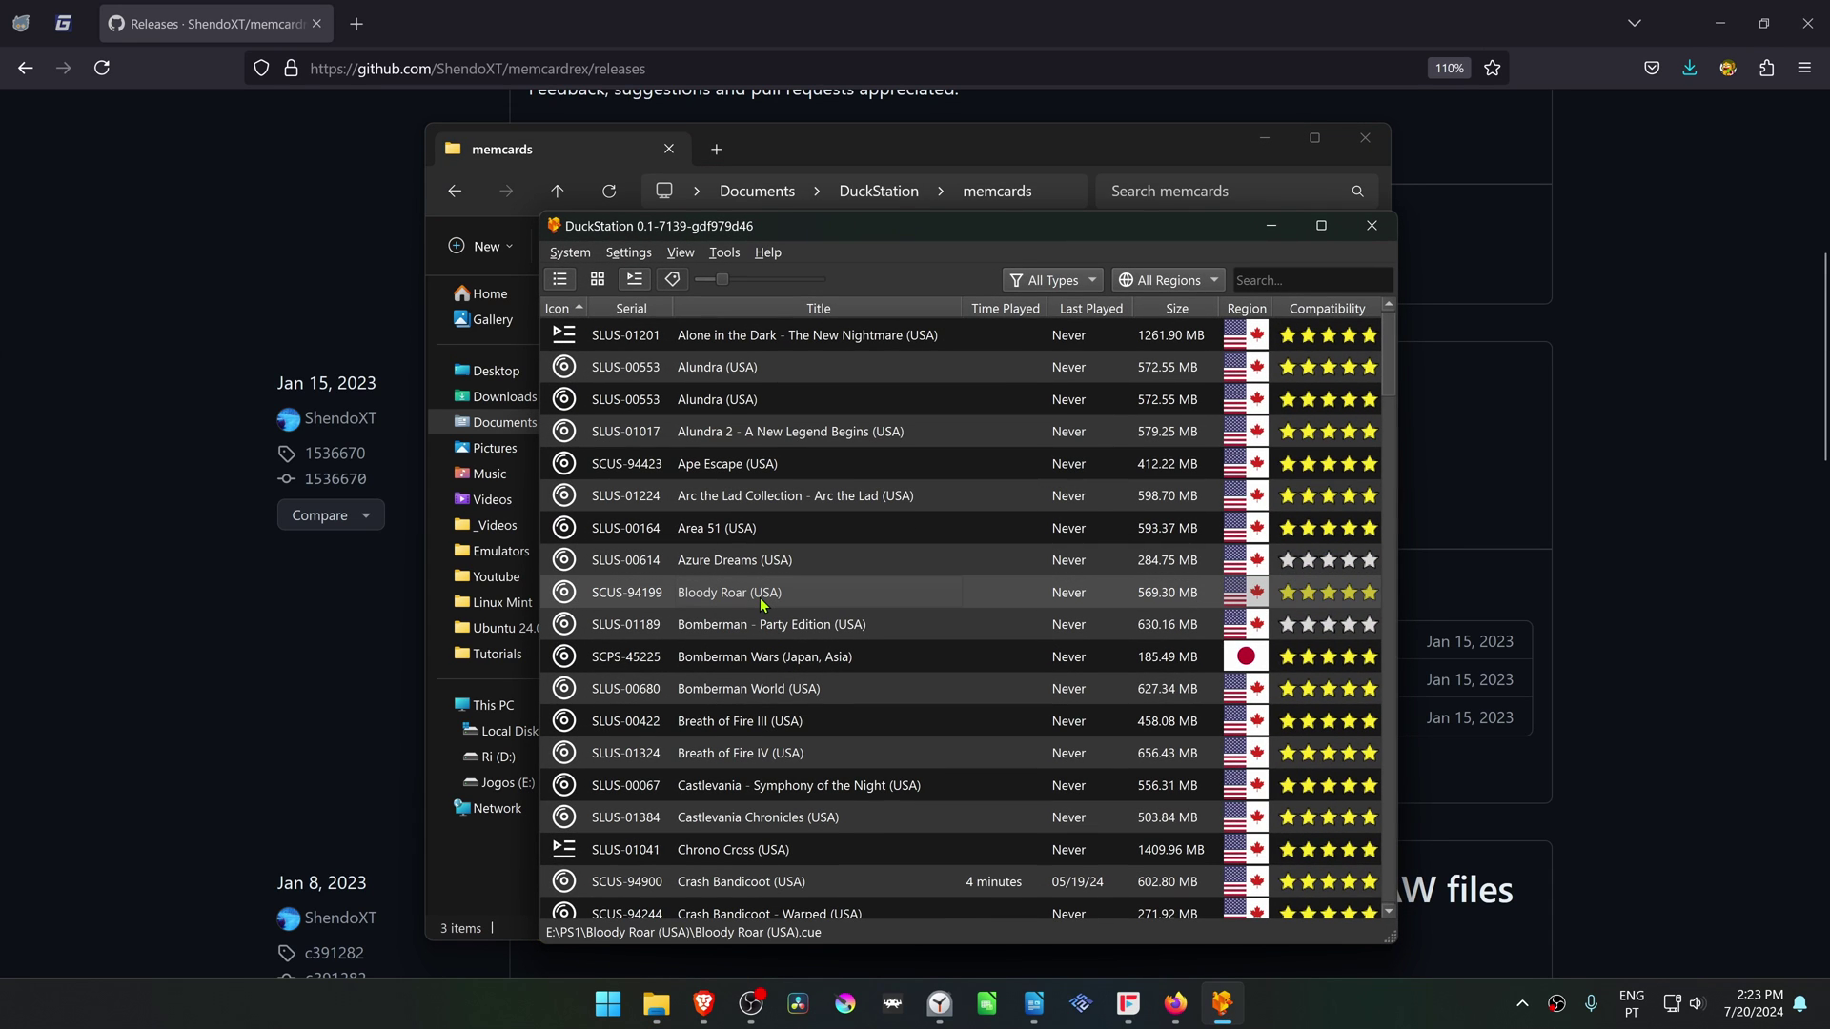
{"action": "scroll", "coordinate": [761, 604], "scroll_direction": "down", "scroll_amount": 2}
{"action": "scroll", "coordinate": [760, 603], "scroll_direction": "down", "scroll_amount": 1}
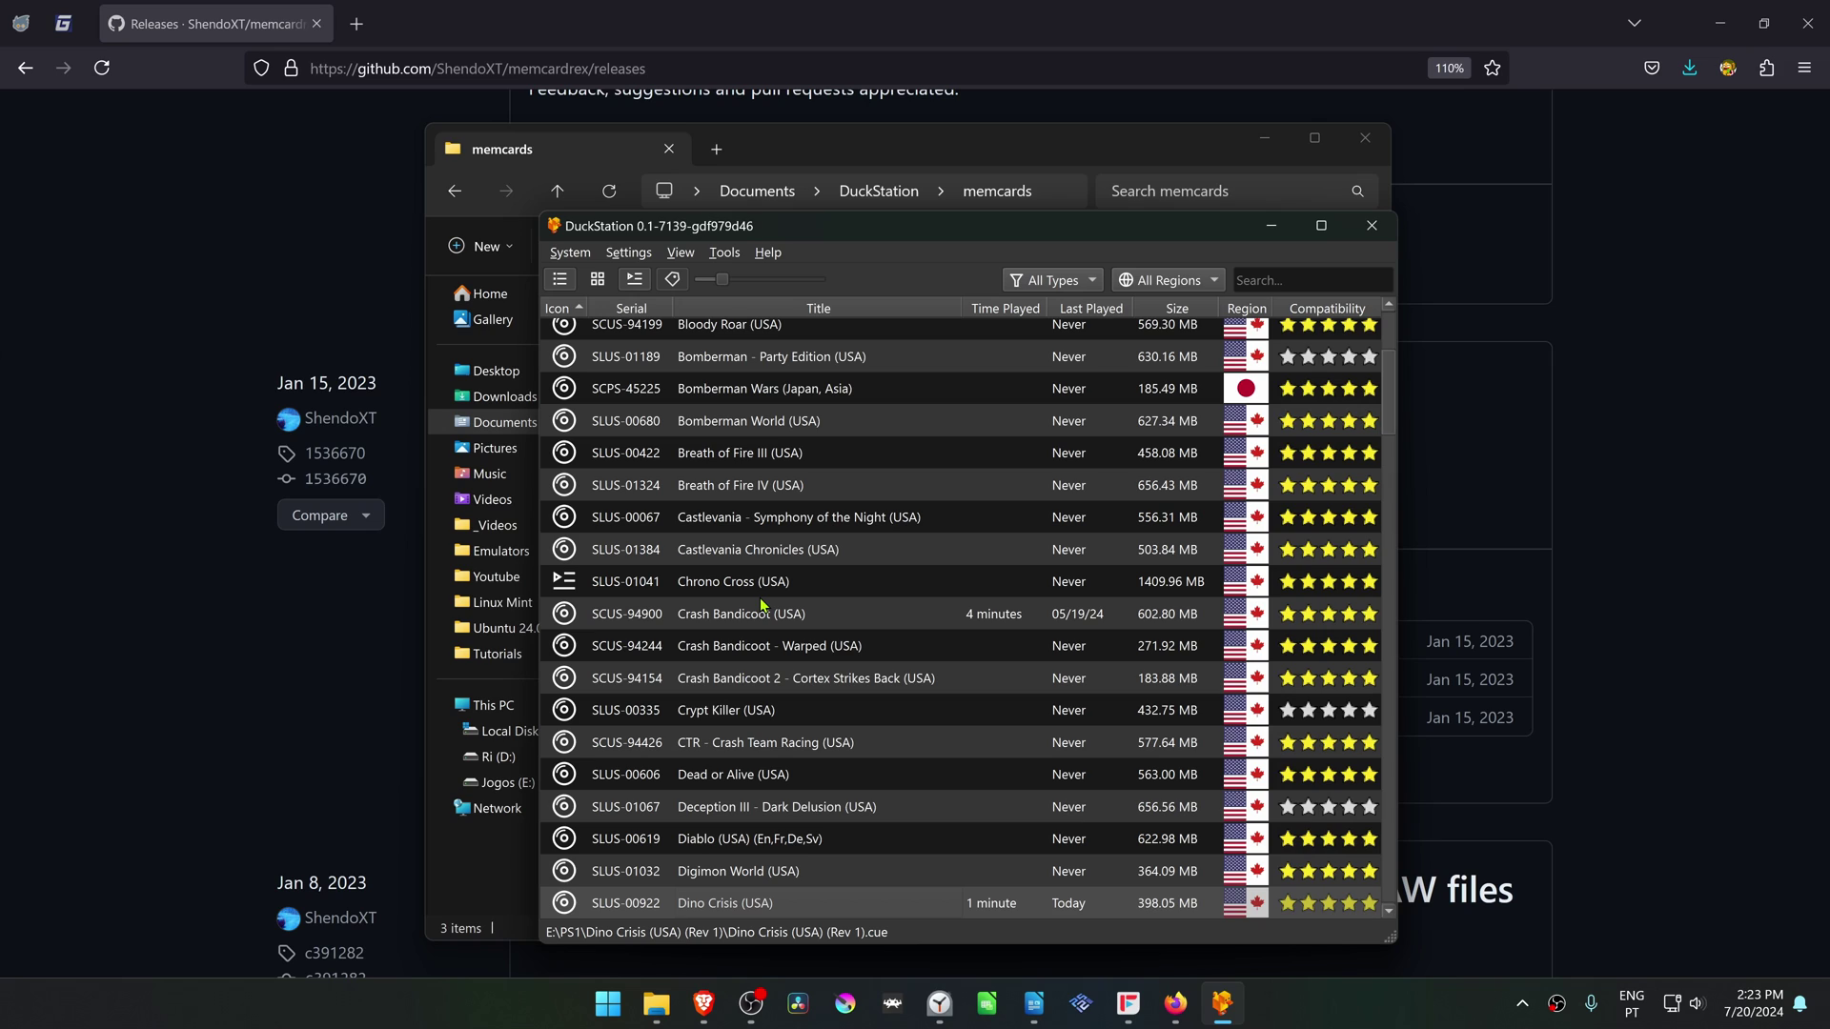
{"action": "double_click", "coordinate": [791, 909]}
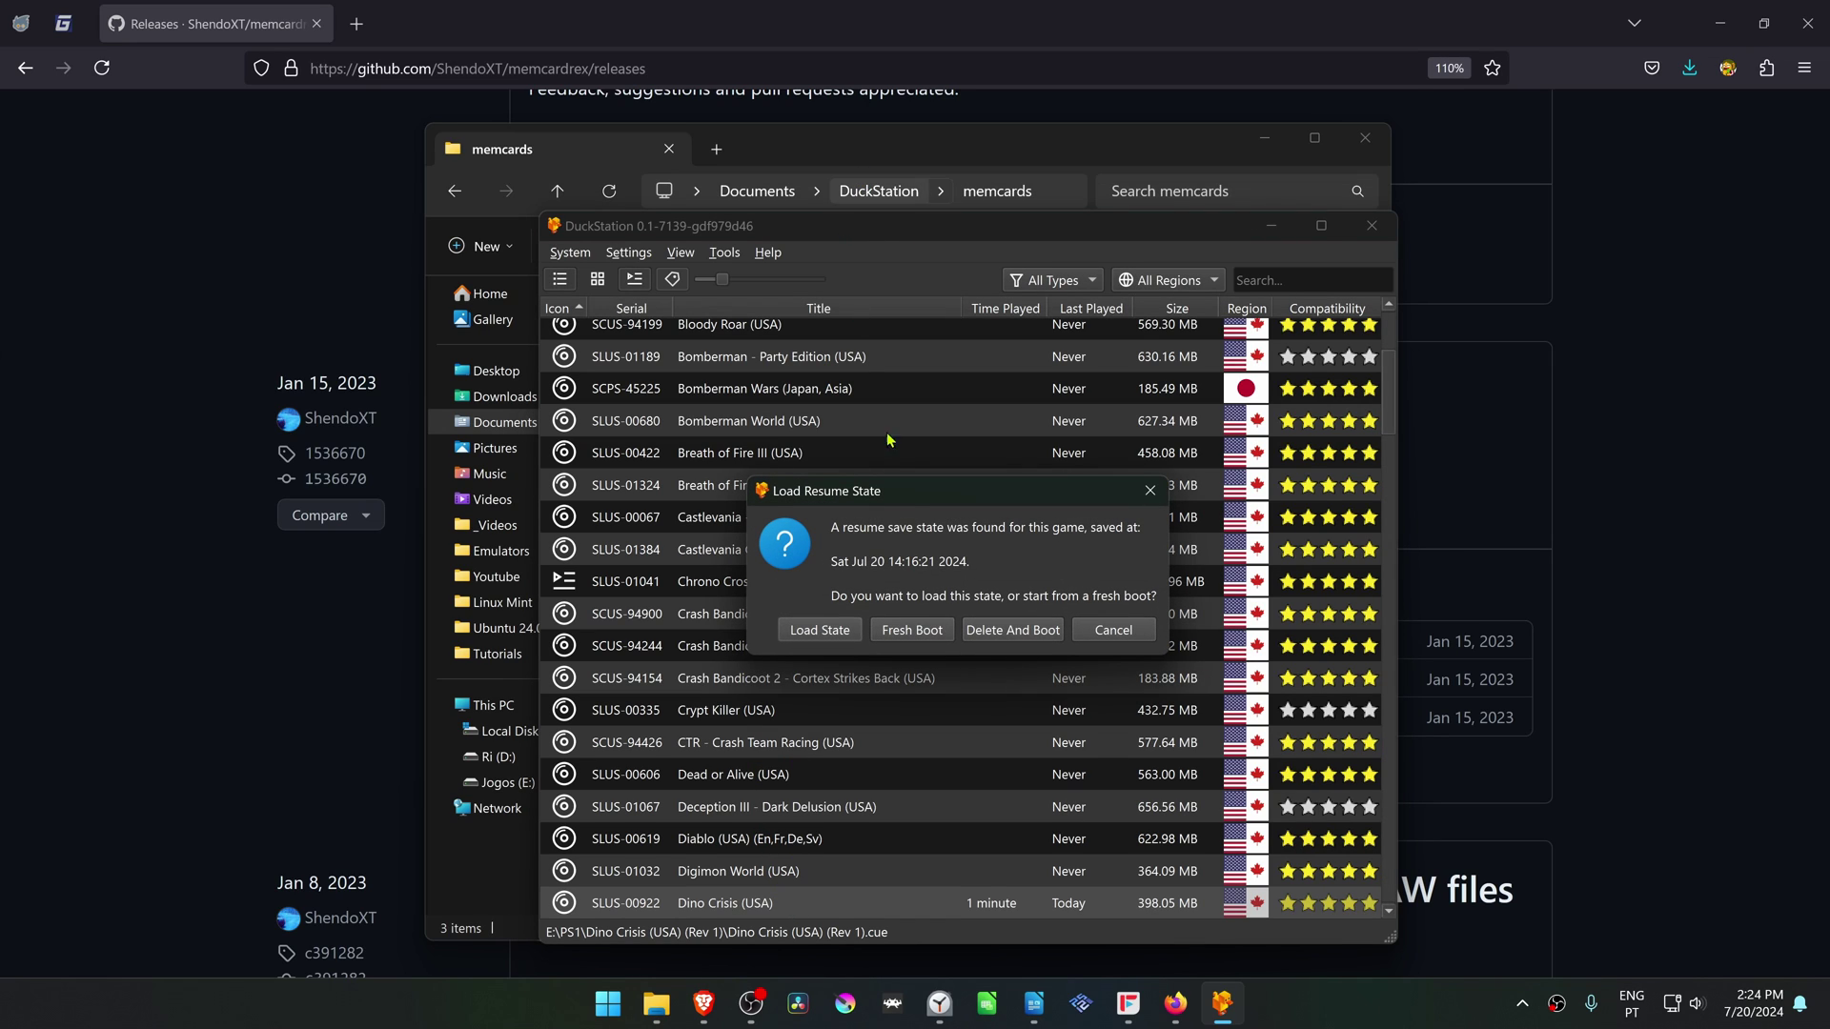
{"action": "key", "text": "Tab"}
{"action": "key", "text": "Return"}
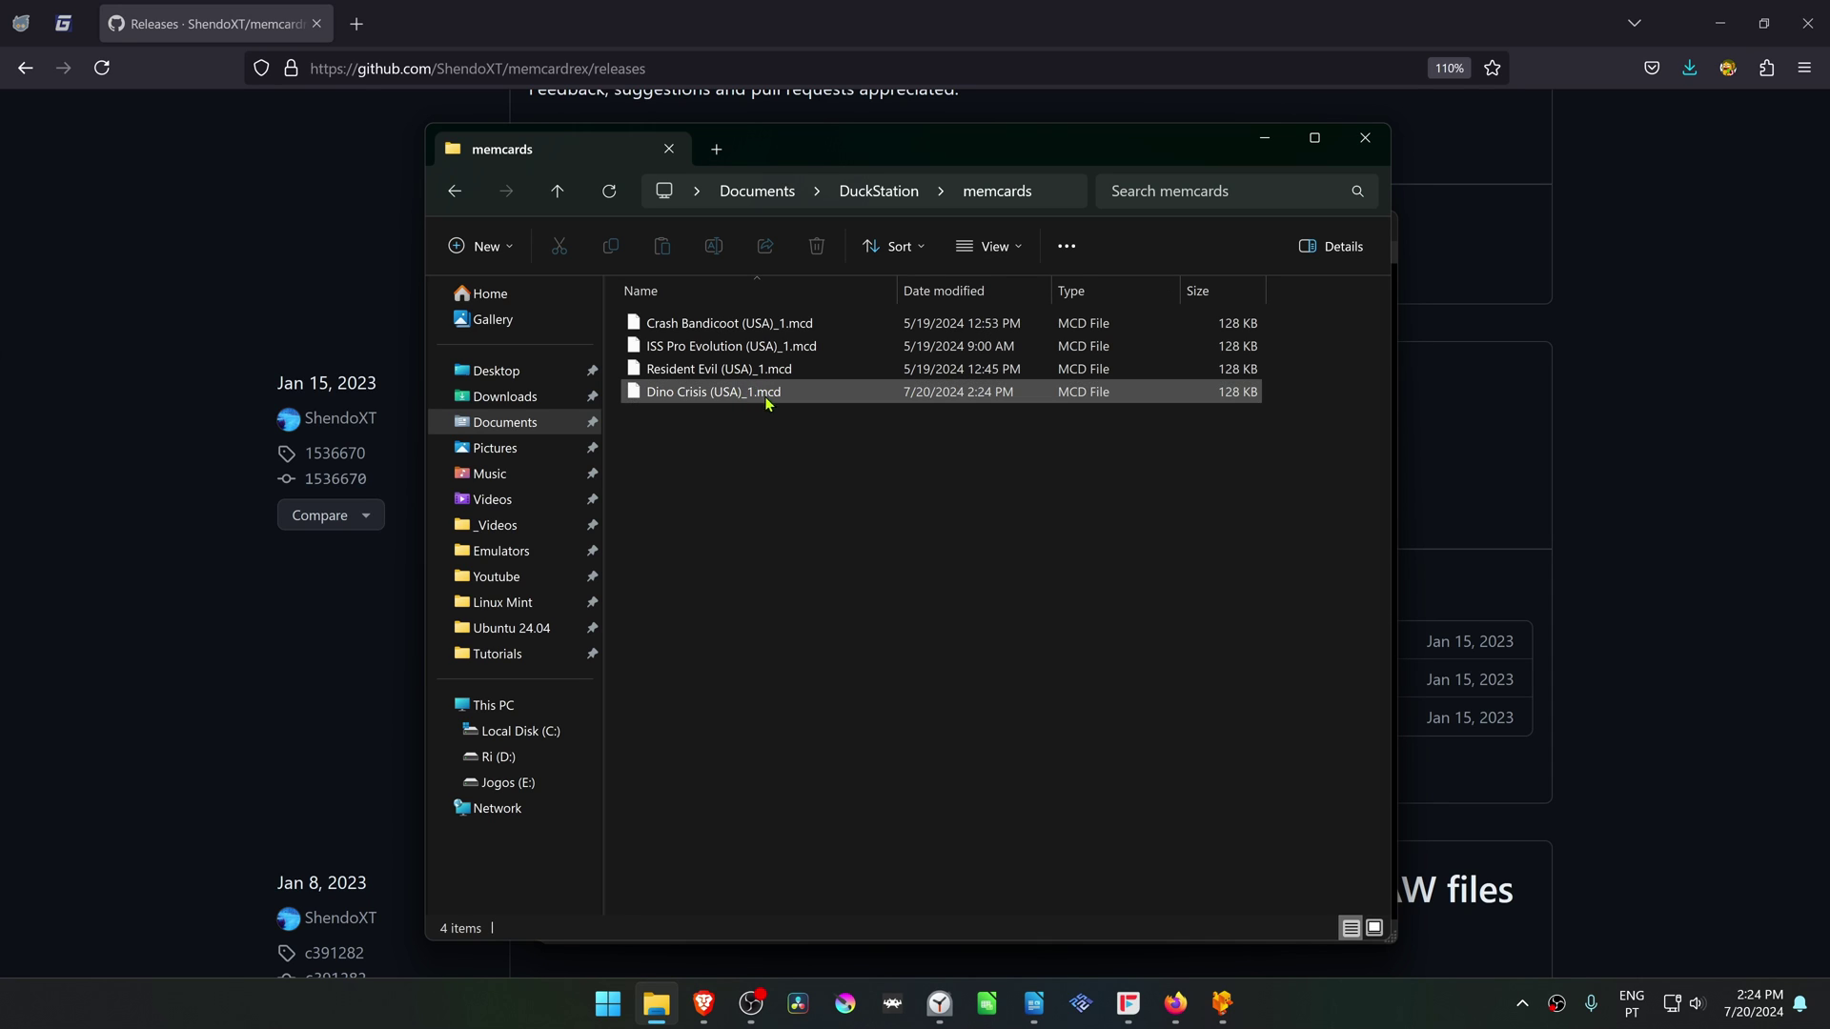
- Shut down the game so Dino Crisis (USA)_1.mcd appears in memcards
{"action": "left_click", "coordinate": [1221, 1003]}
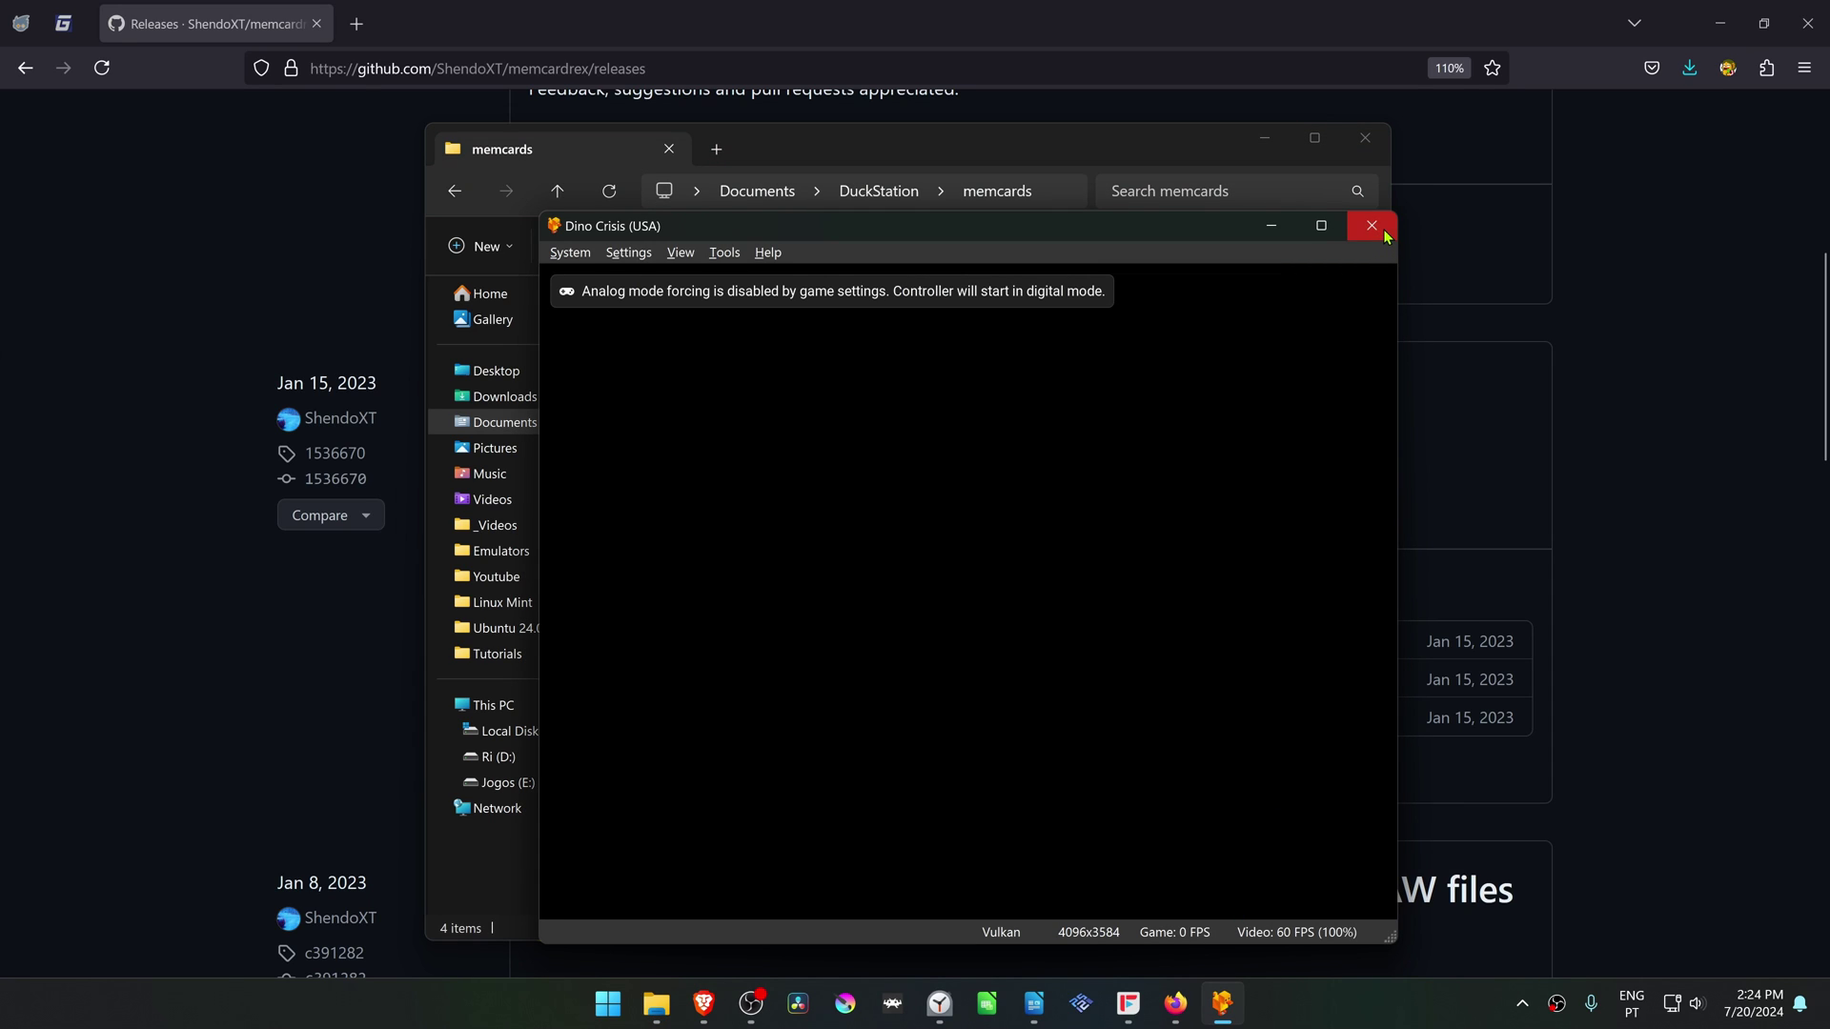
{"action": "left_click", "coordinate": [1371, 225]}
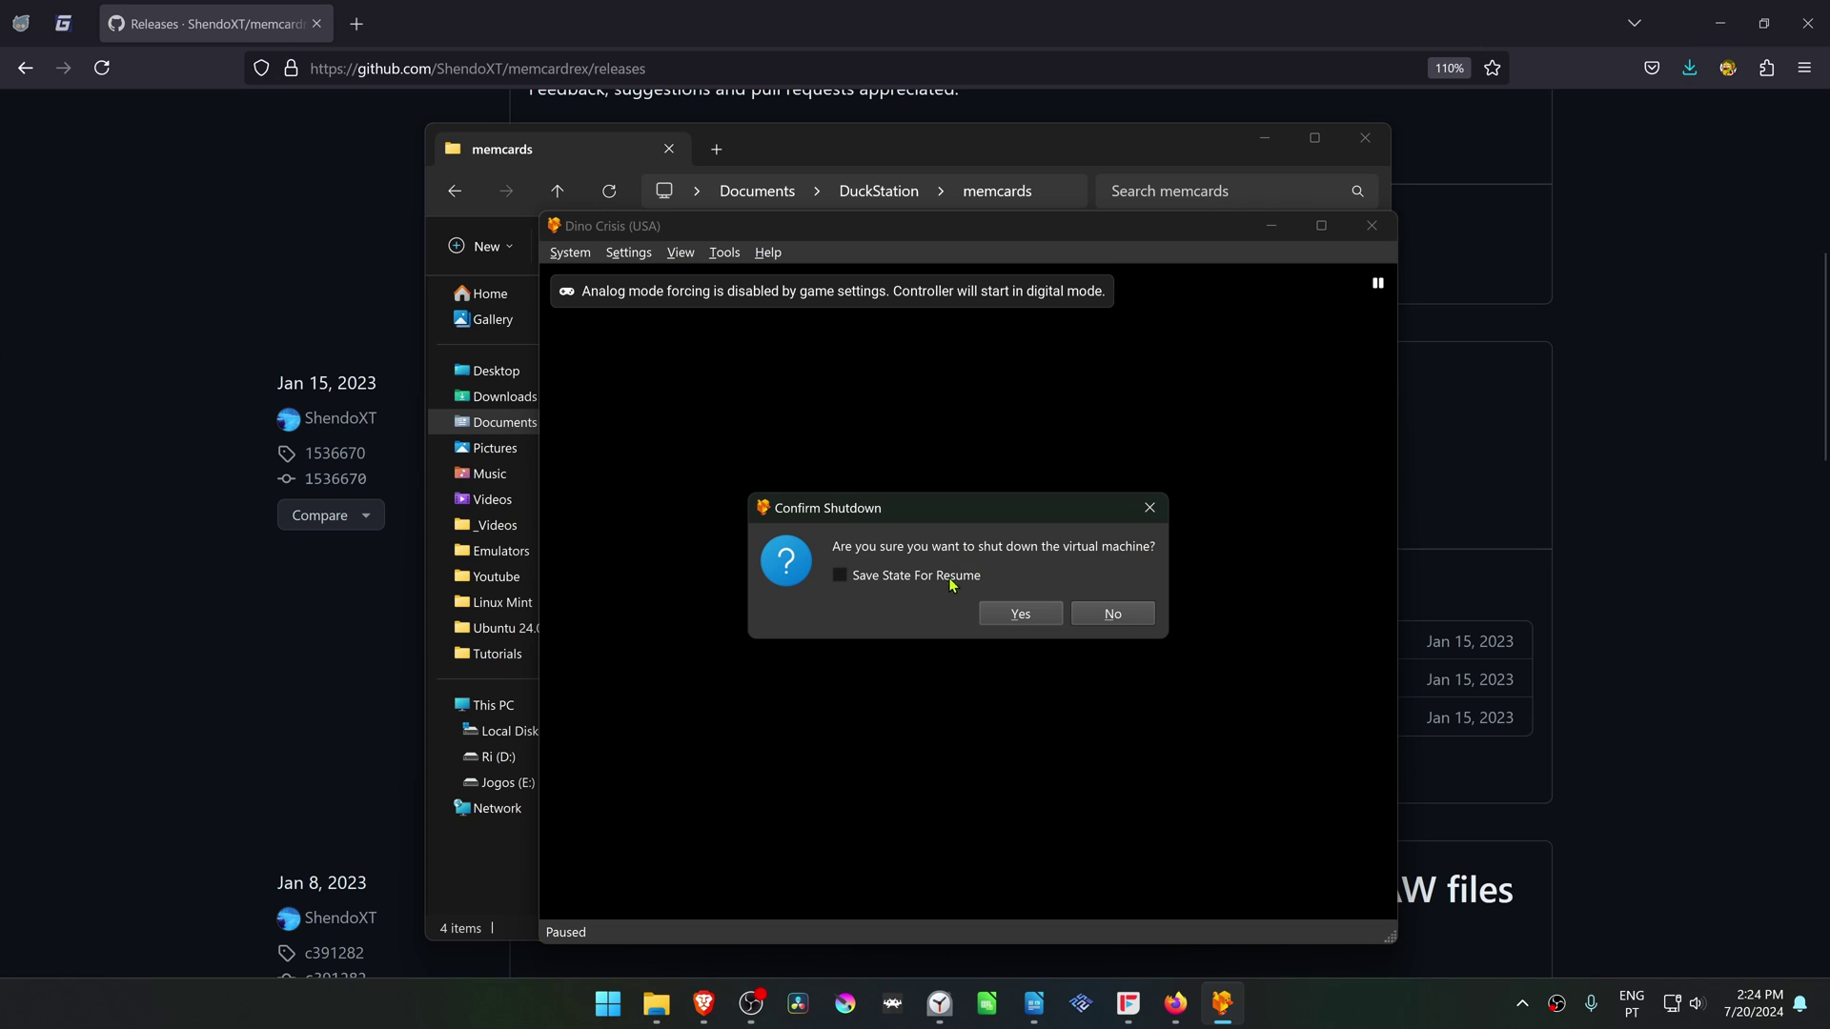
{"action": "left_click", "coordinate": [1019, 613]}
{"action": "left_click_drag", "start_coordinate": [1060, 159], "coordinate": [1381, 194]}
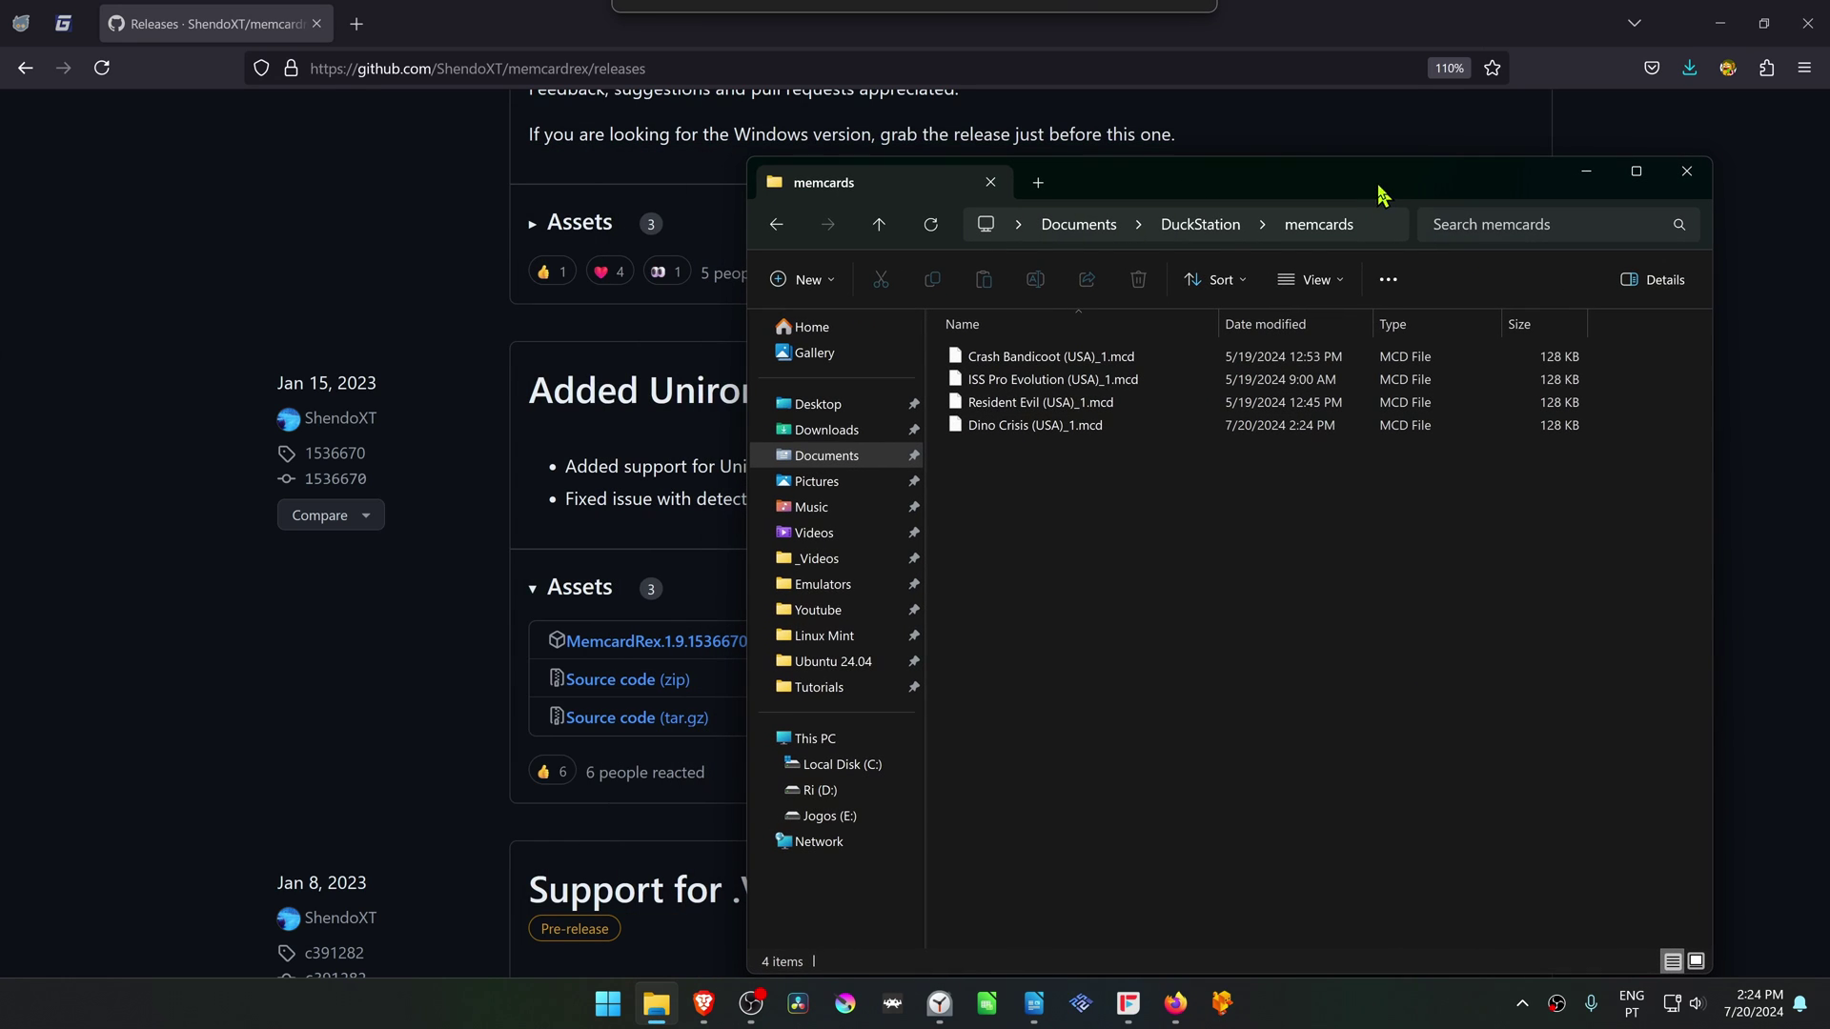
- Extract the MemcardRex archive with 7-Zip into a folder on the desktop
{"action": "left_click", "coordinate": [1718, 24]}
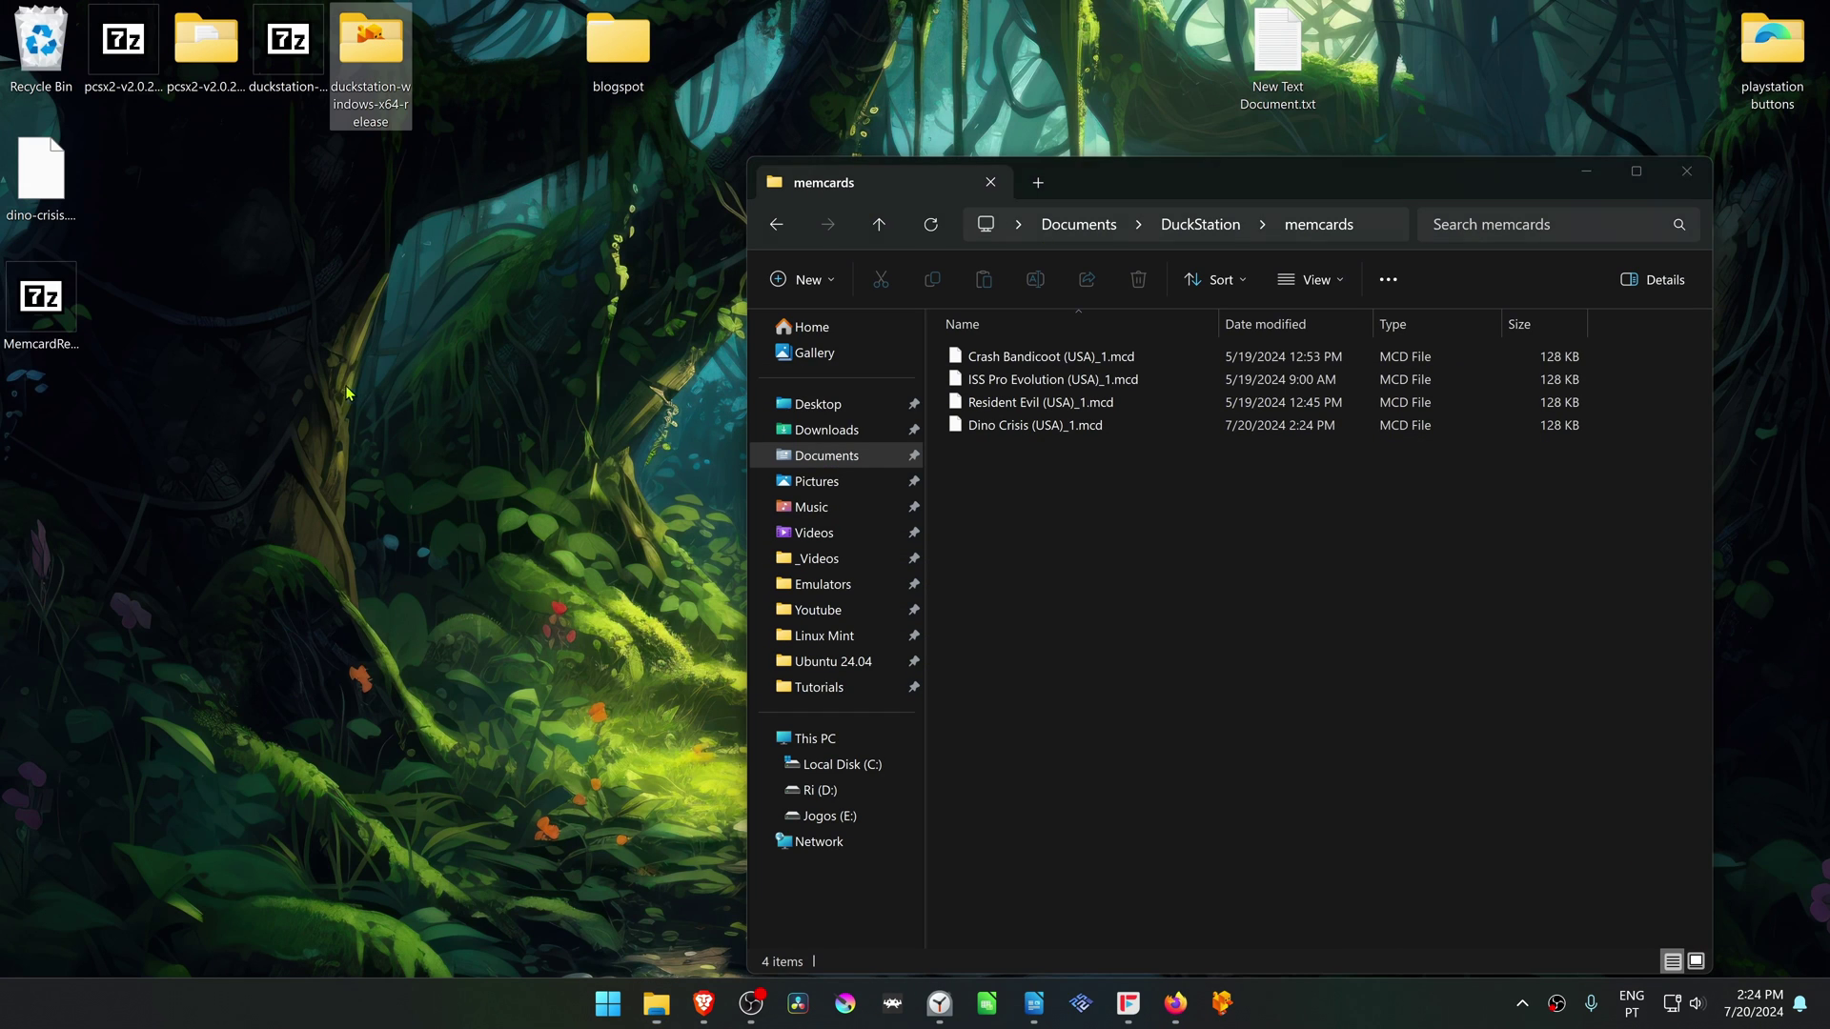
{"action": "left_click_drag", "start_coordinate": [40, 300], "coordinate": [150, 308]}
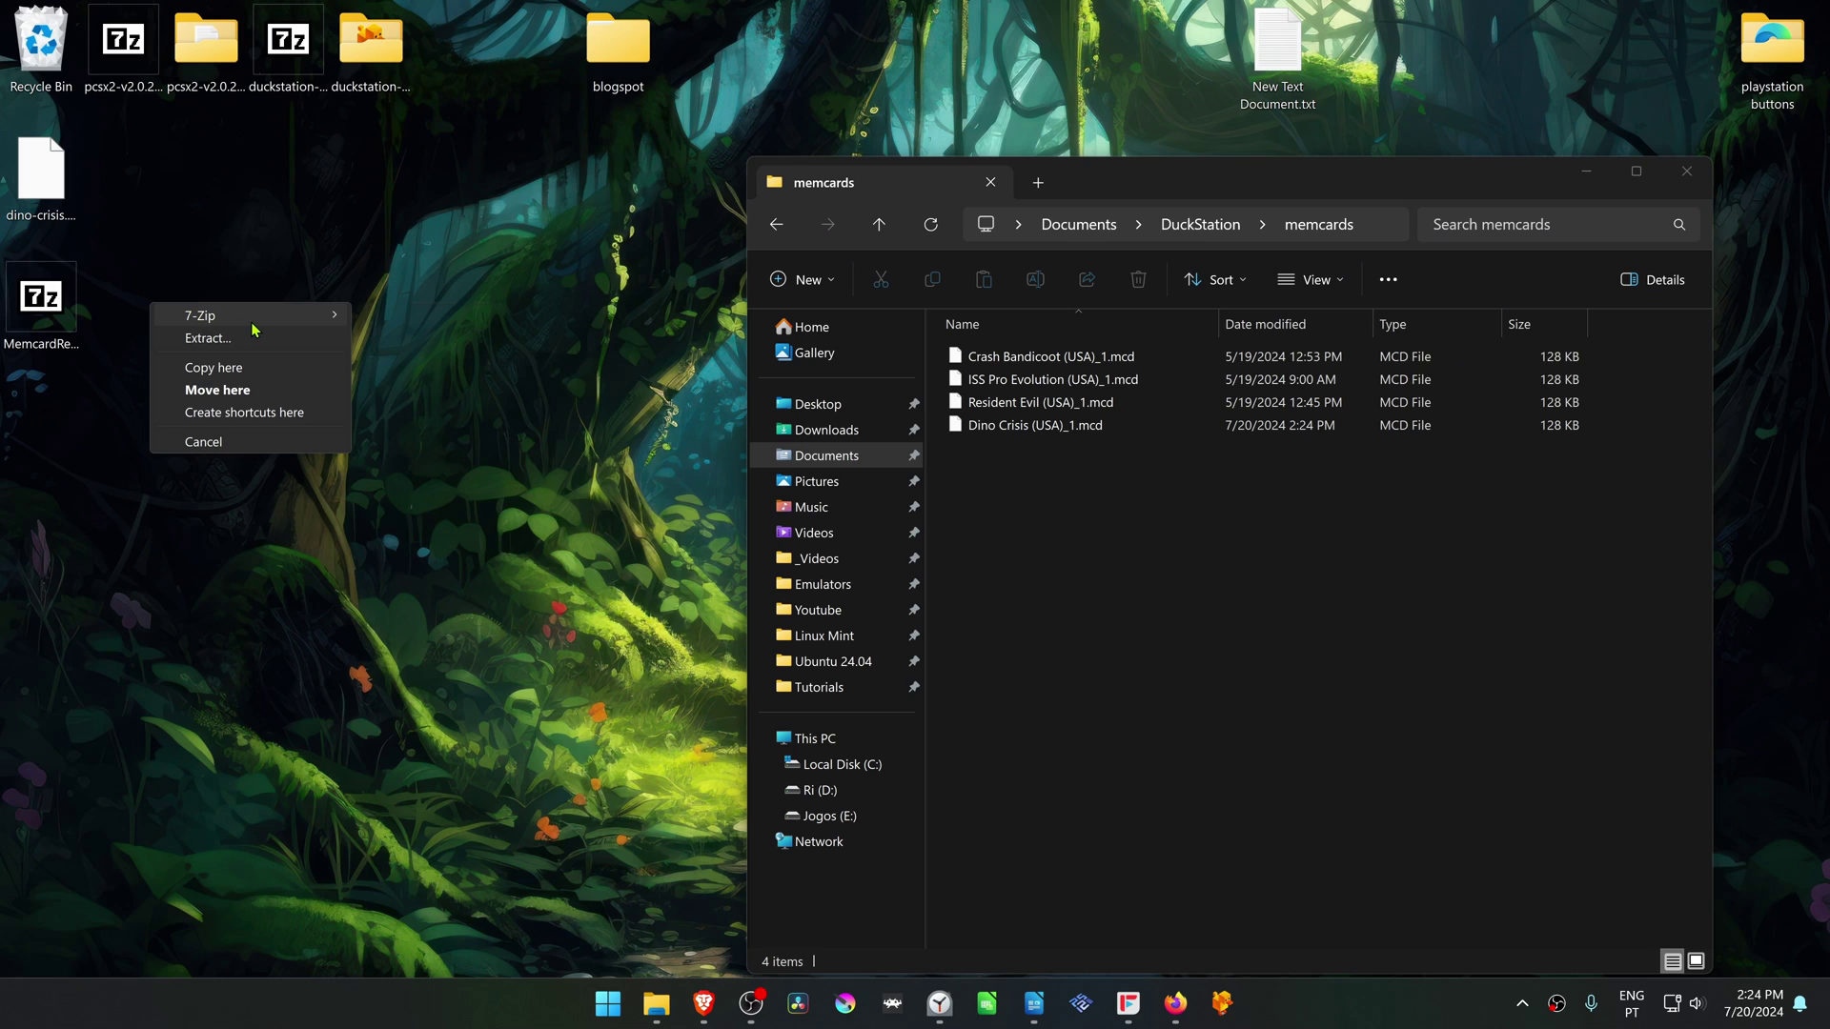
{"action": "mouse_move", "coordinate": [200, 315]}
{"action": "left_click", "coordinate": [493, 406]}
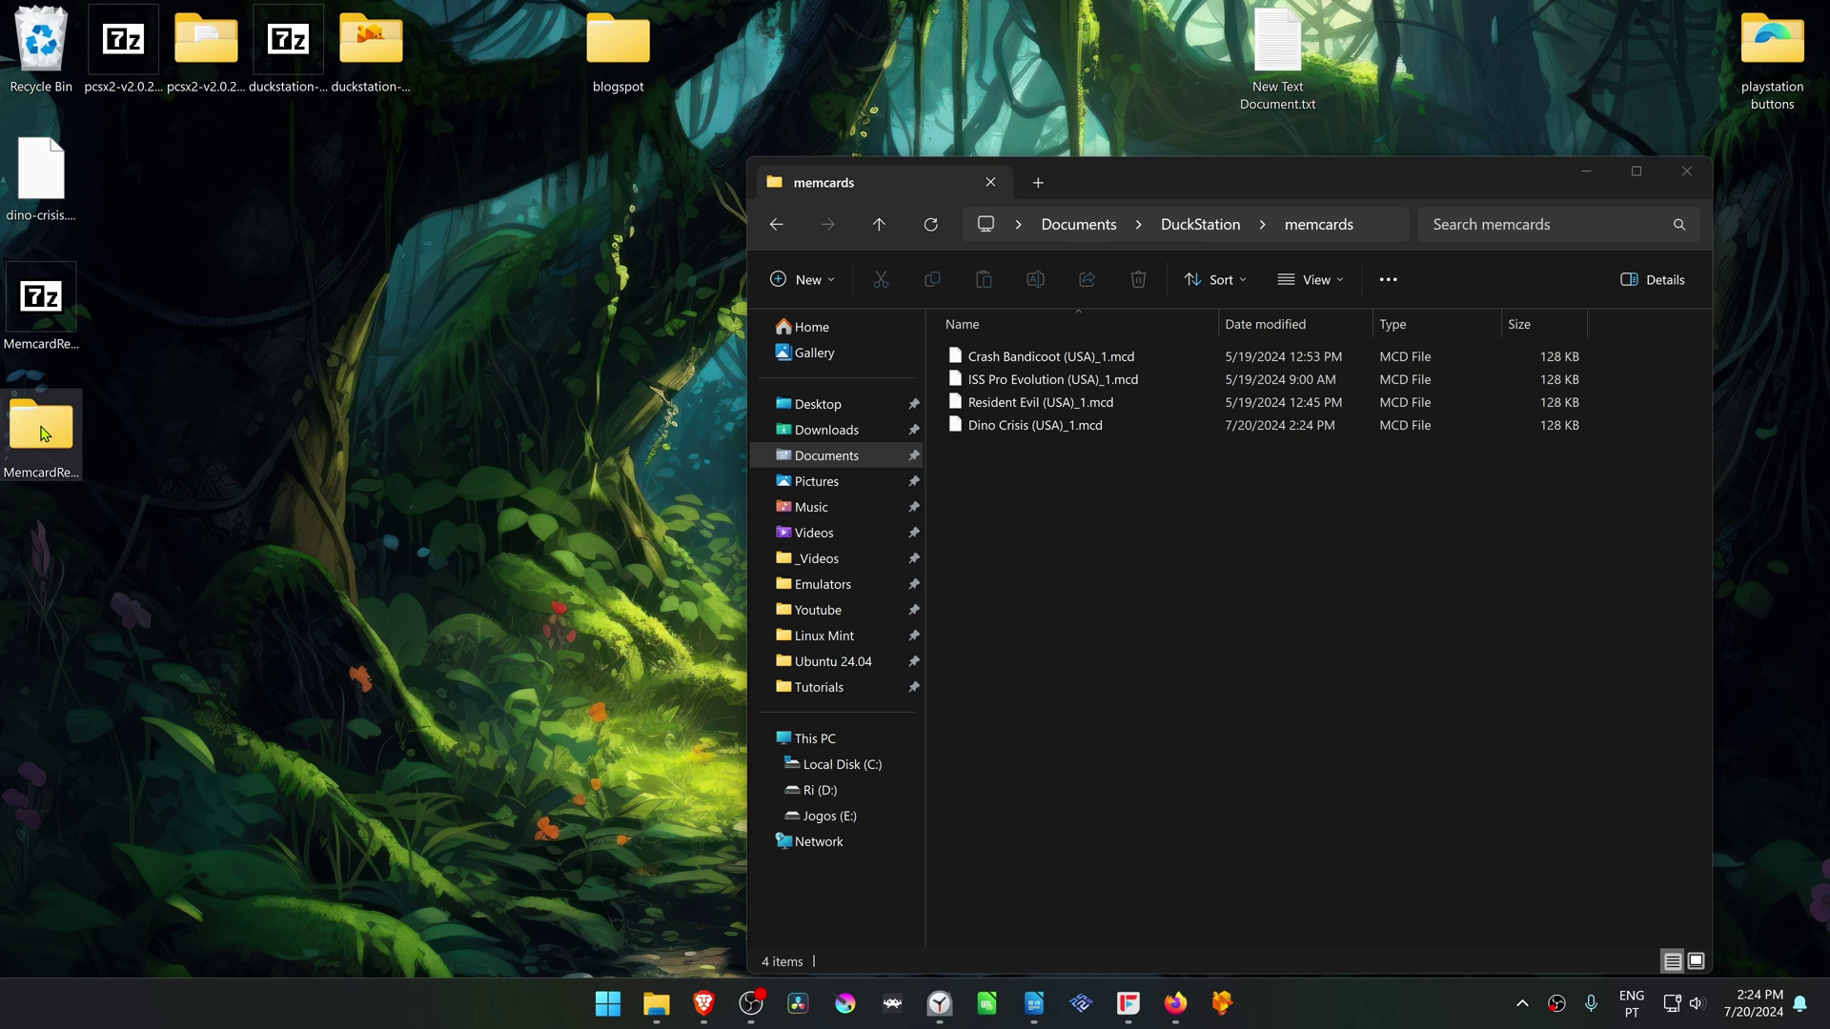
{"action": "left_click_drag", "start_coordinate": [44, 429], "coordinate": [291, 309]}
- Run MemcardRex from the MemcardRex 1.9.1536670 subfolder
{"action": "double_click", "coordinate": [293, 309]}
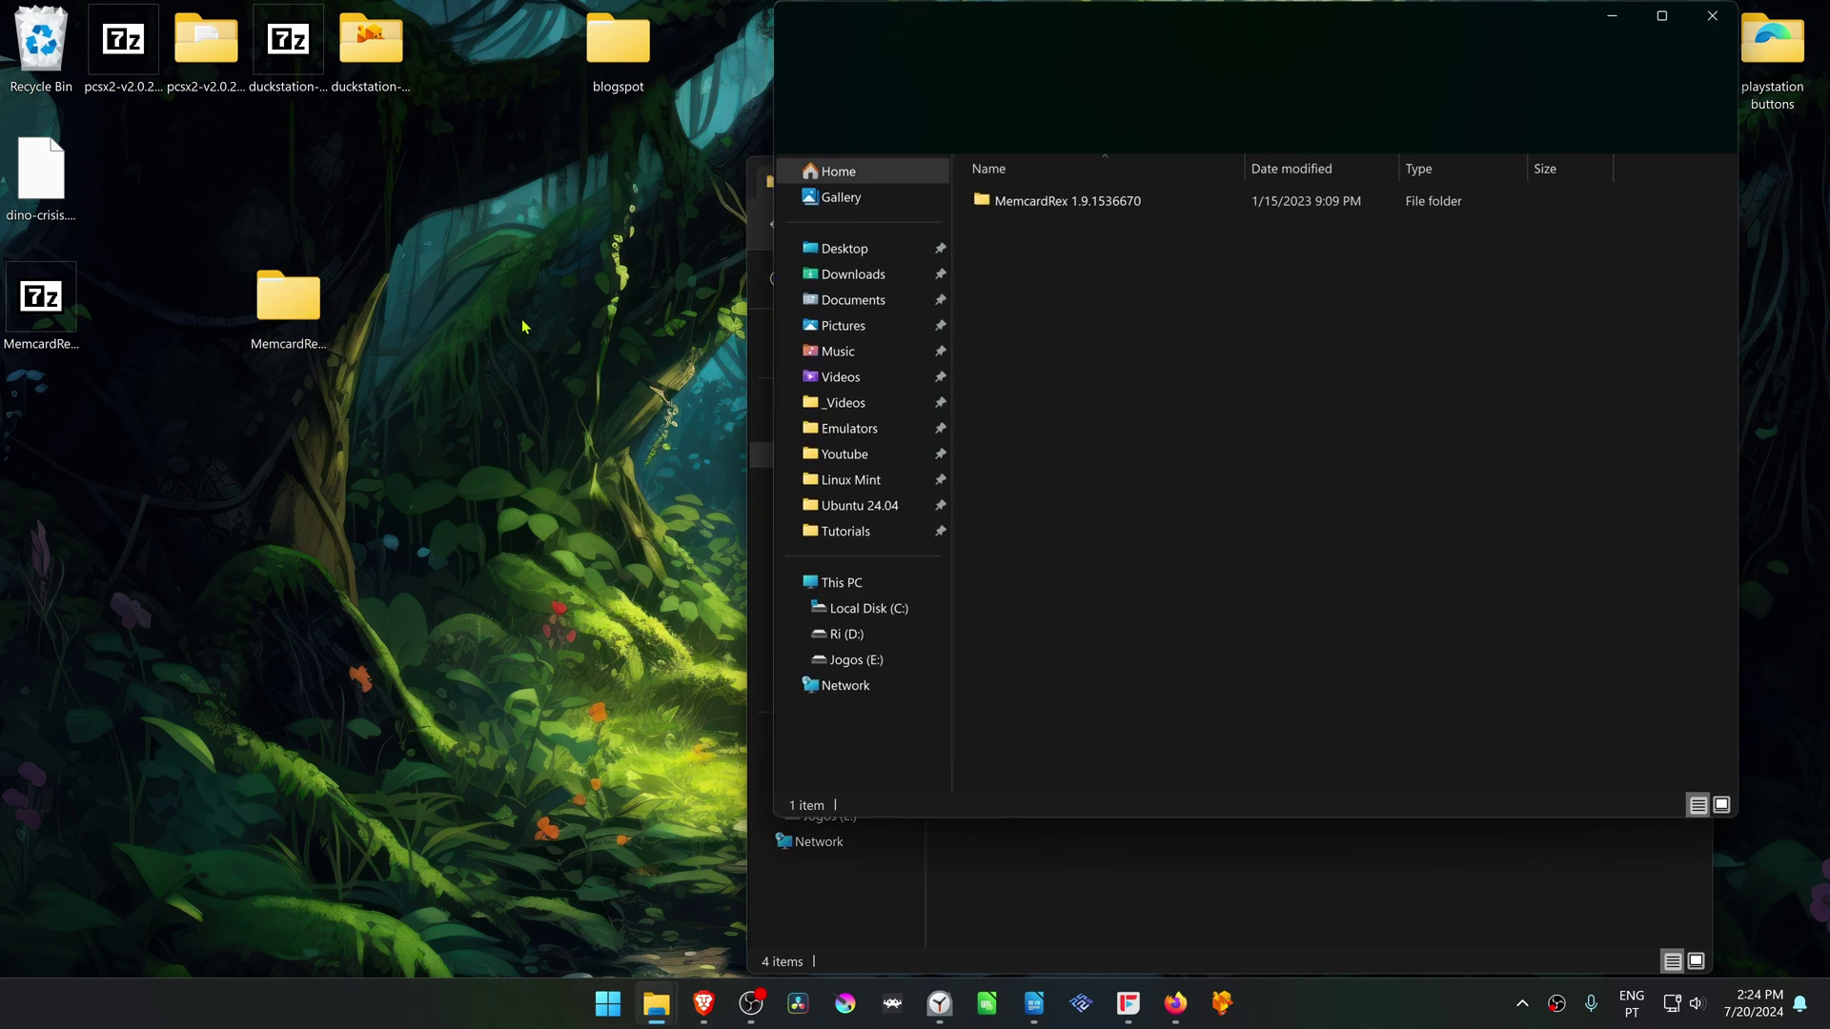
{"action": "double_click", "coordinate": [1055, 203]}
{"action": "left_click", "coordinate": [1026, 272]}
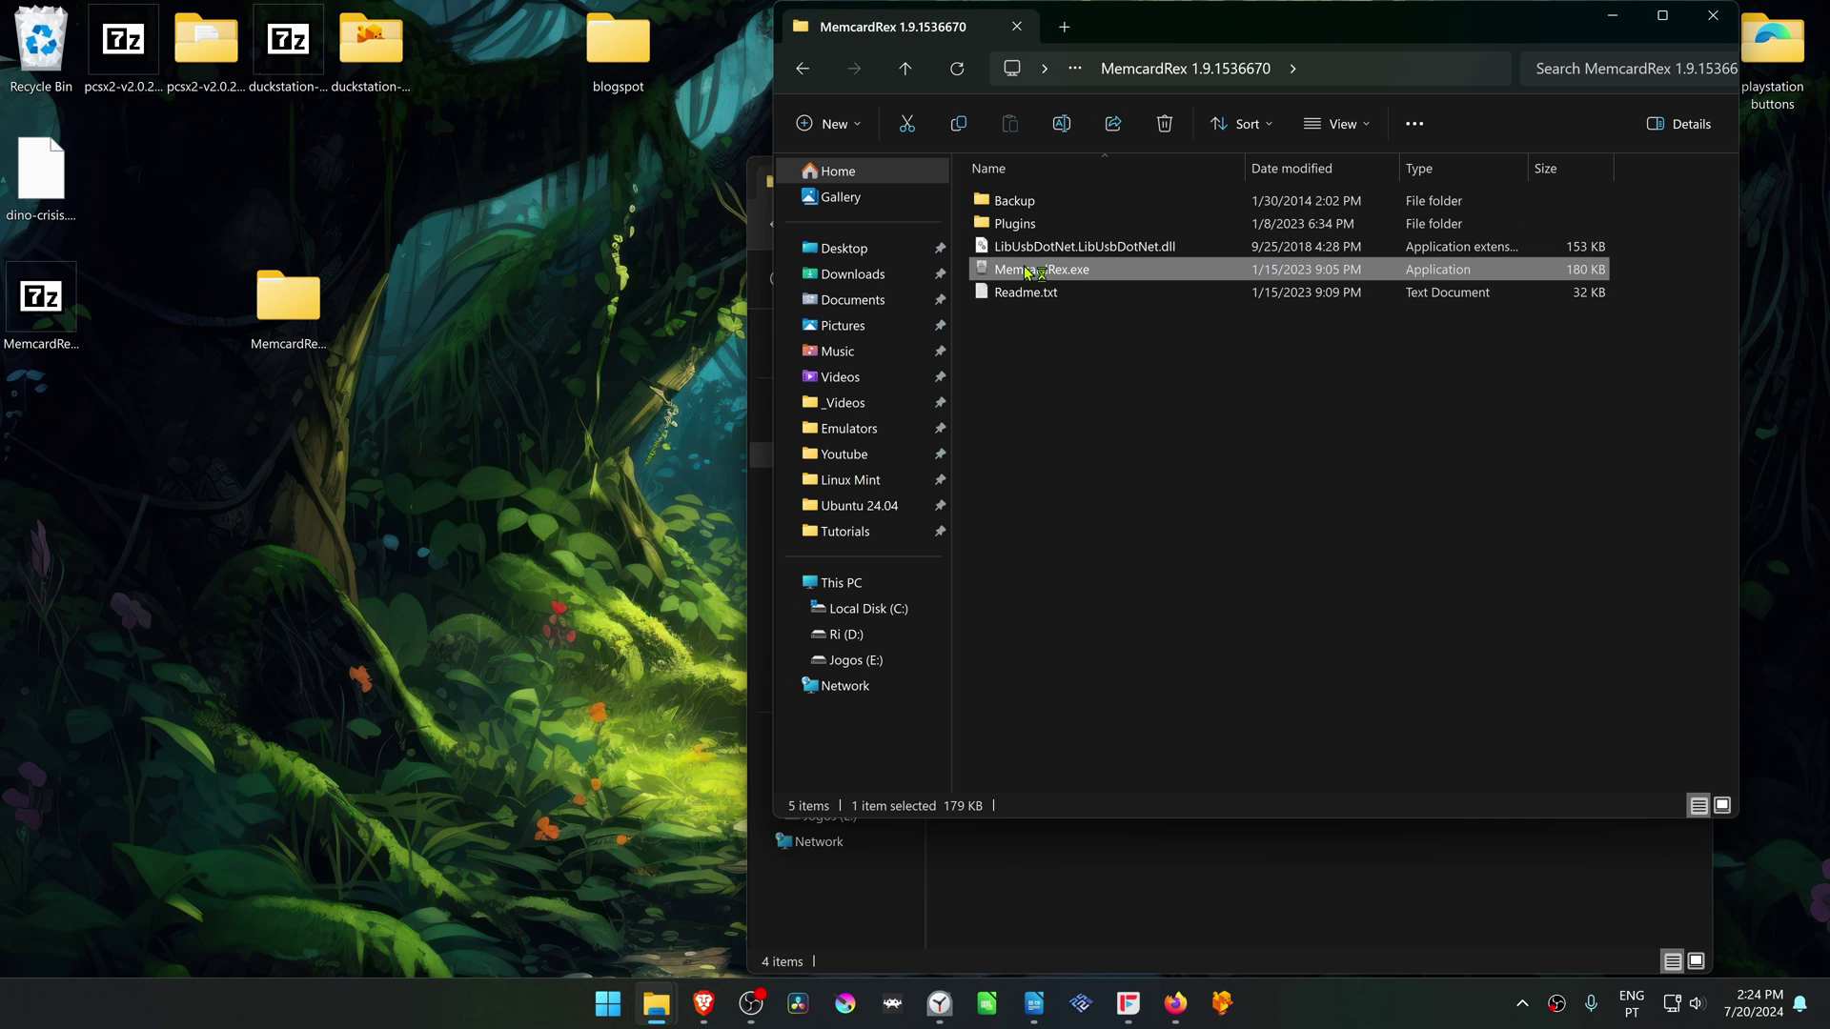
- Create a new card in MemcardRex and load the dino-crisis.gme save into it
{"action": "left_click_drag", "start_coordinate": [840, 274], "coordinate": [842, 322]}
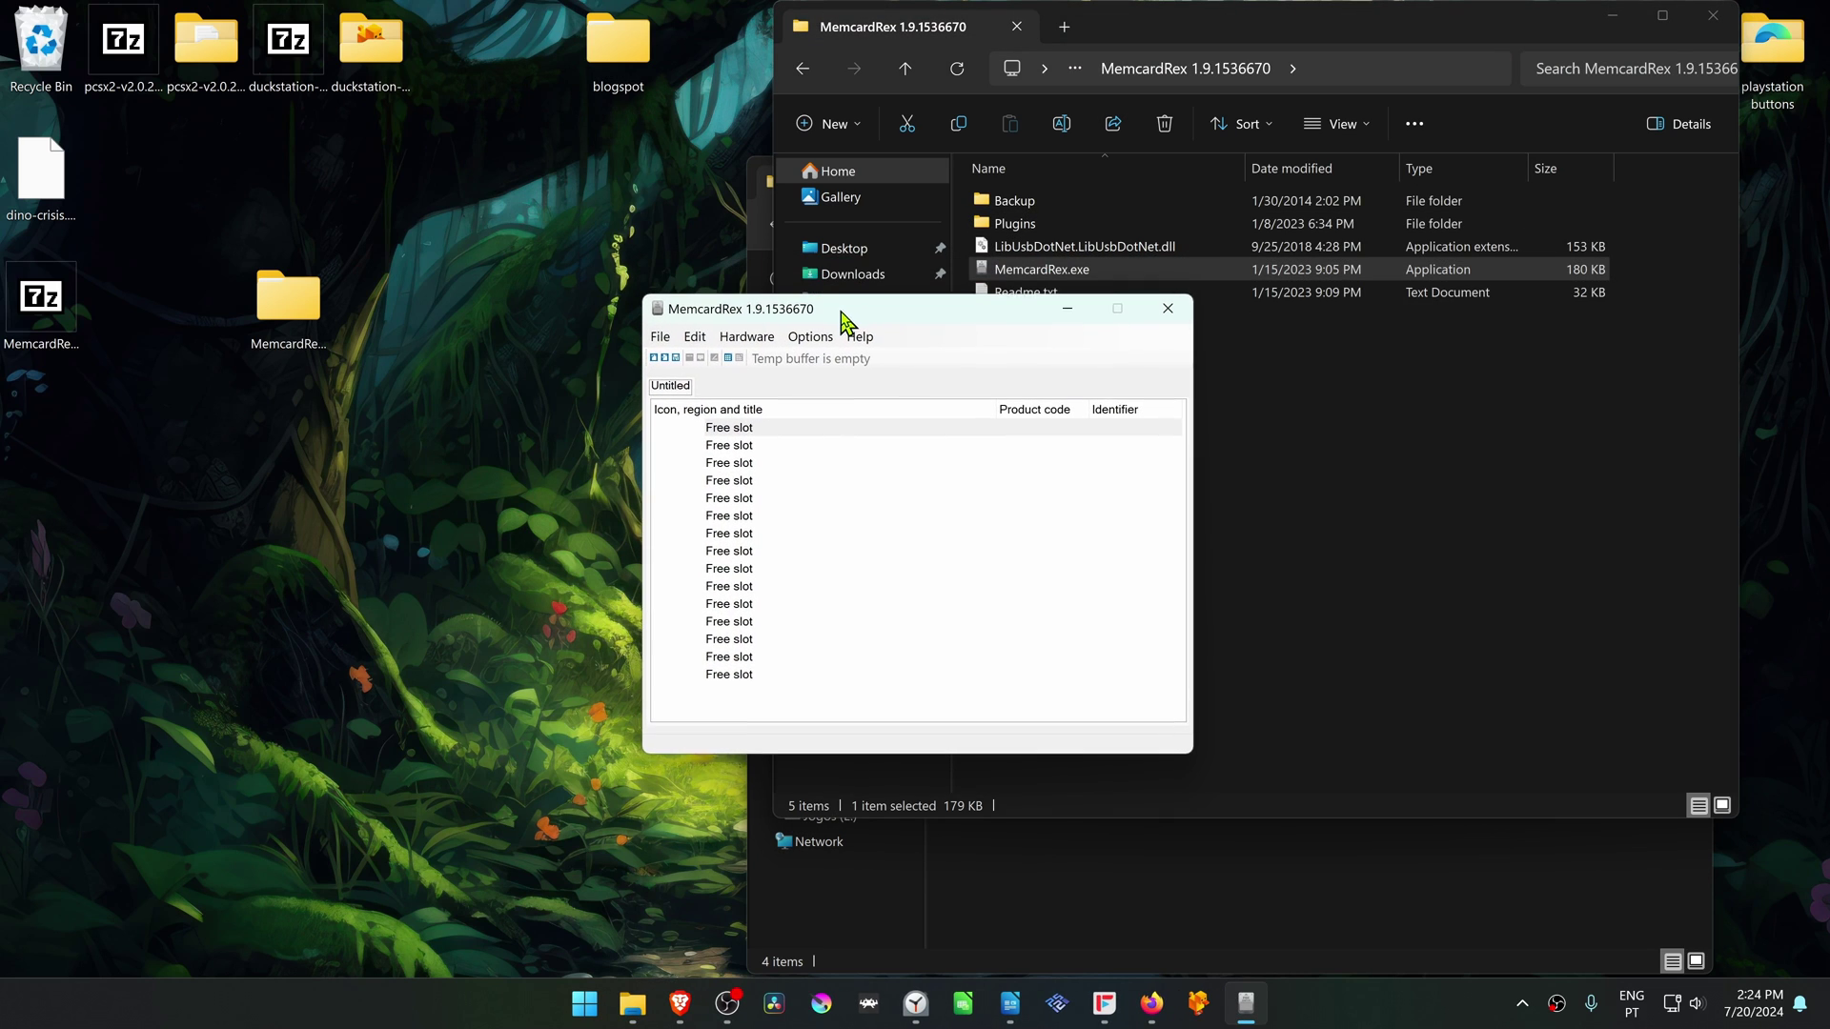
{"action": "left_click", "coordinate": [661, 338]}
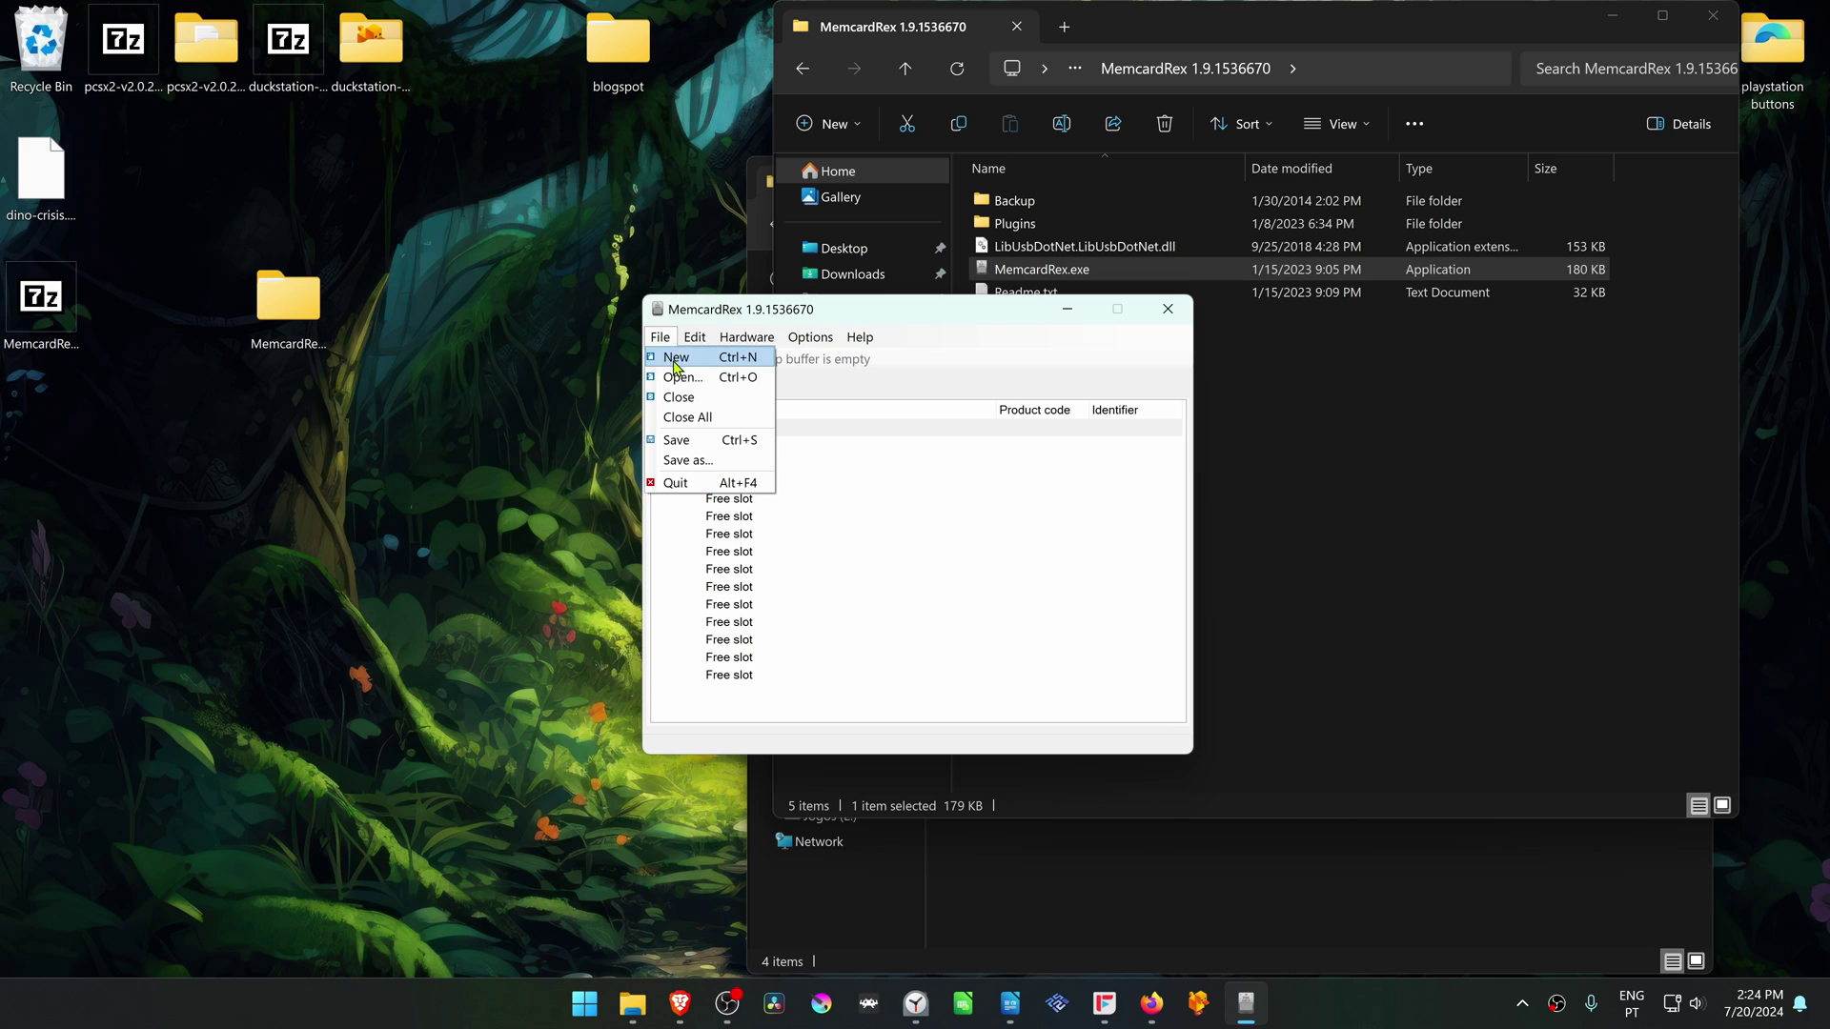
{"action": "left_click", "coordinate": [674, 362]}
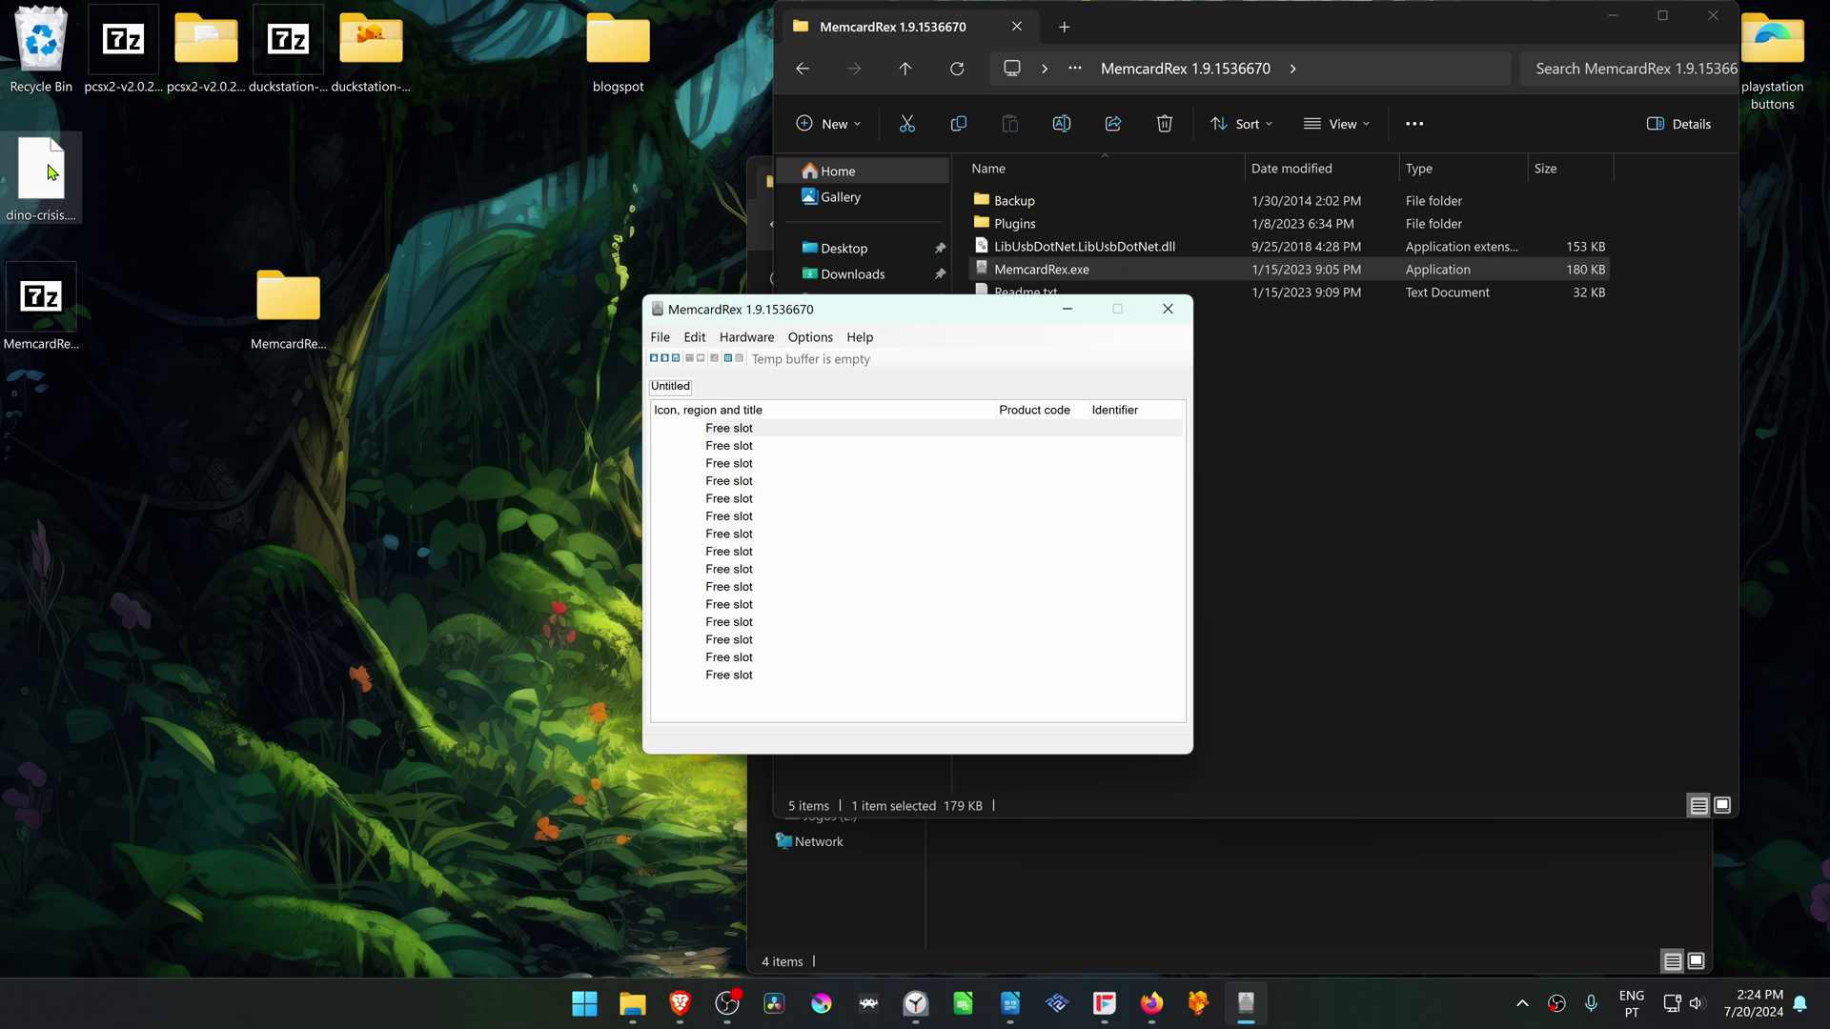
{"action": "left_click_drag", "start_coordinate": [48, 172], "coordinate": [742, 457]}
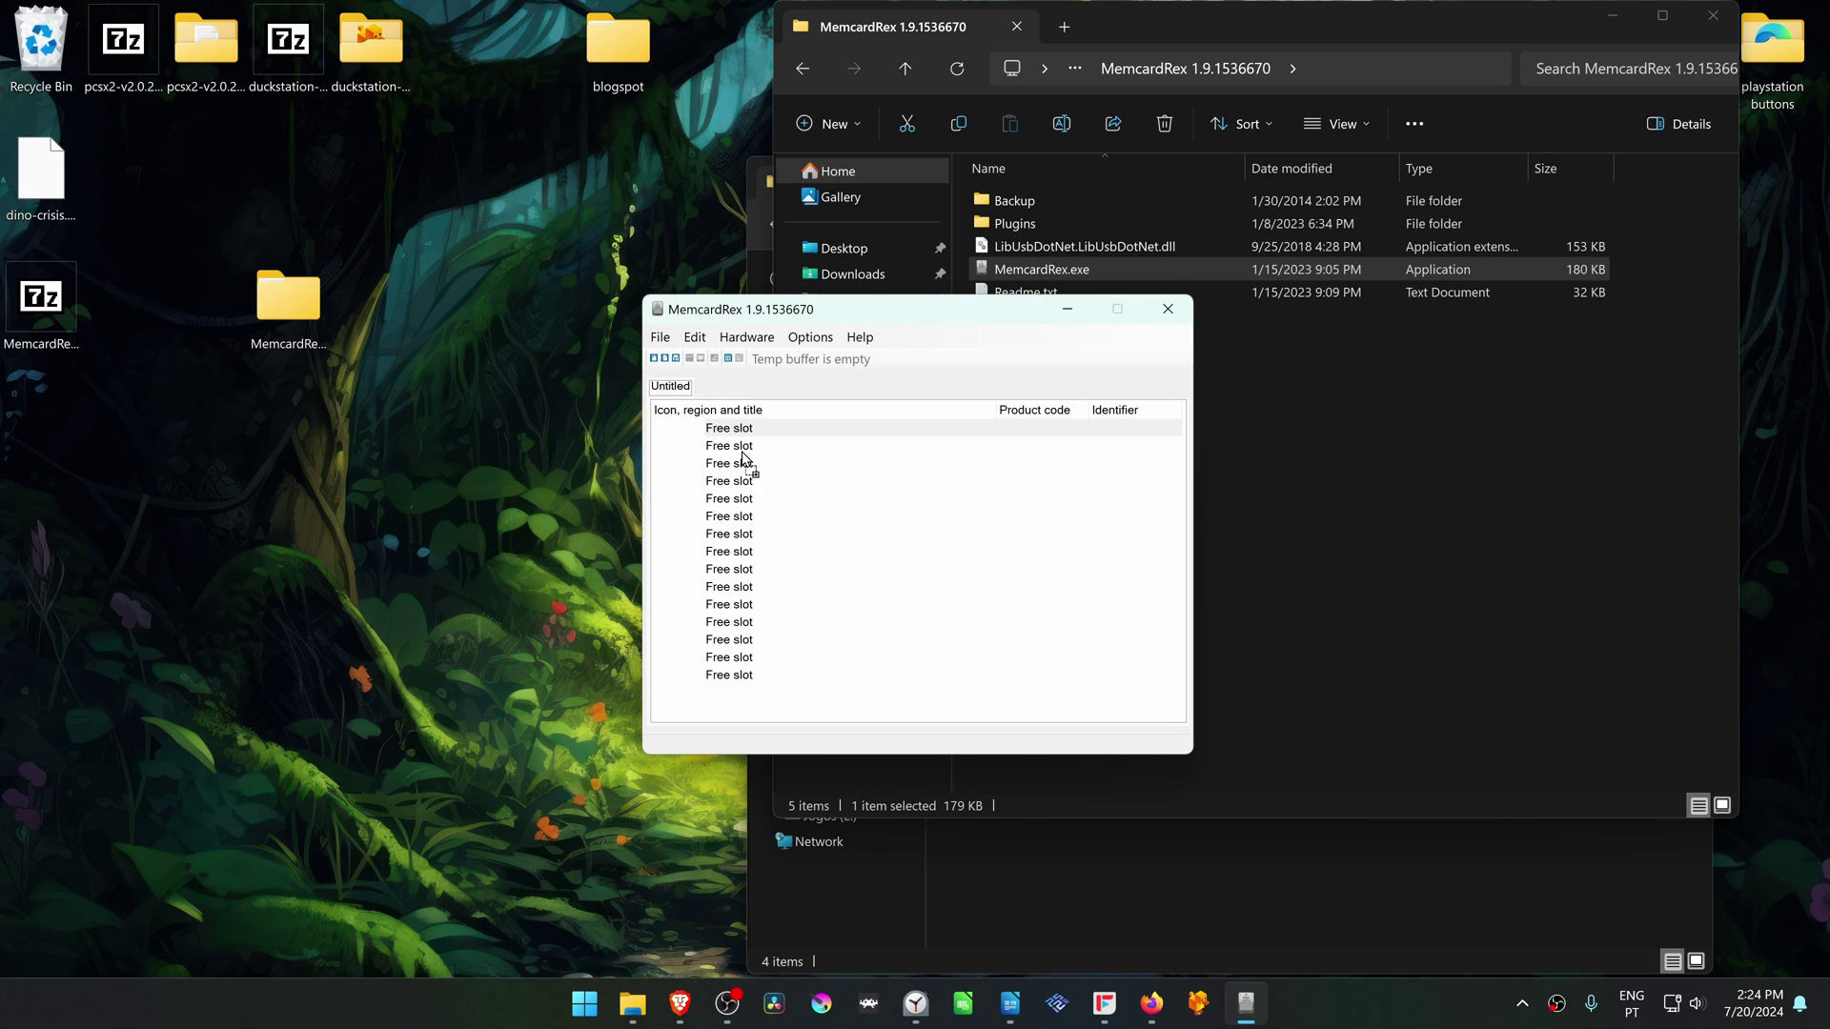
{"action": "left_click_drag", "start_coordinate": [742, 457], "coordinate": [723, 494]}
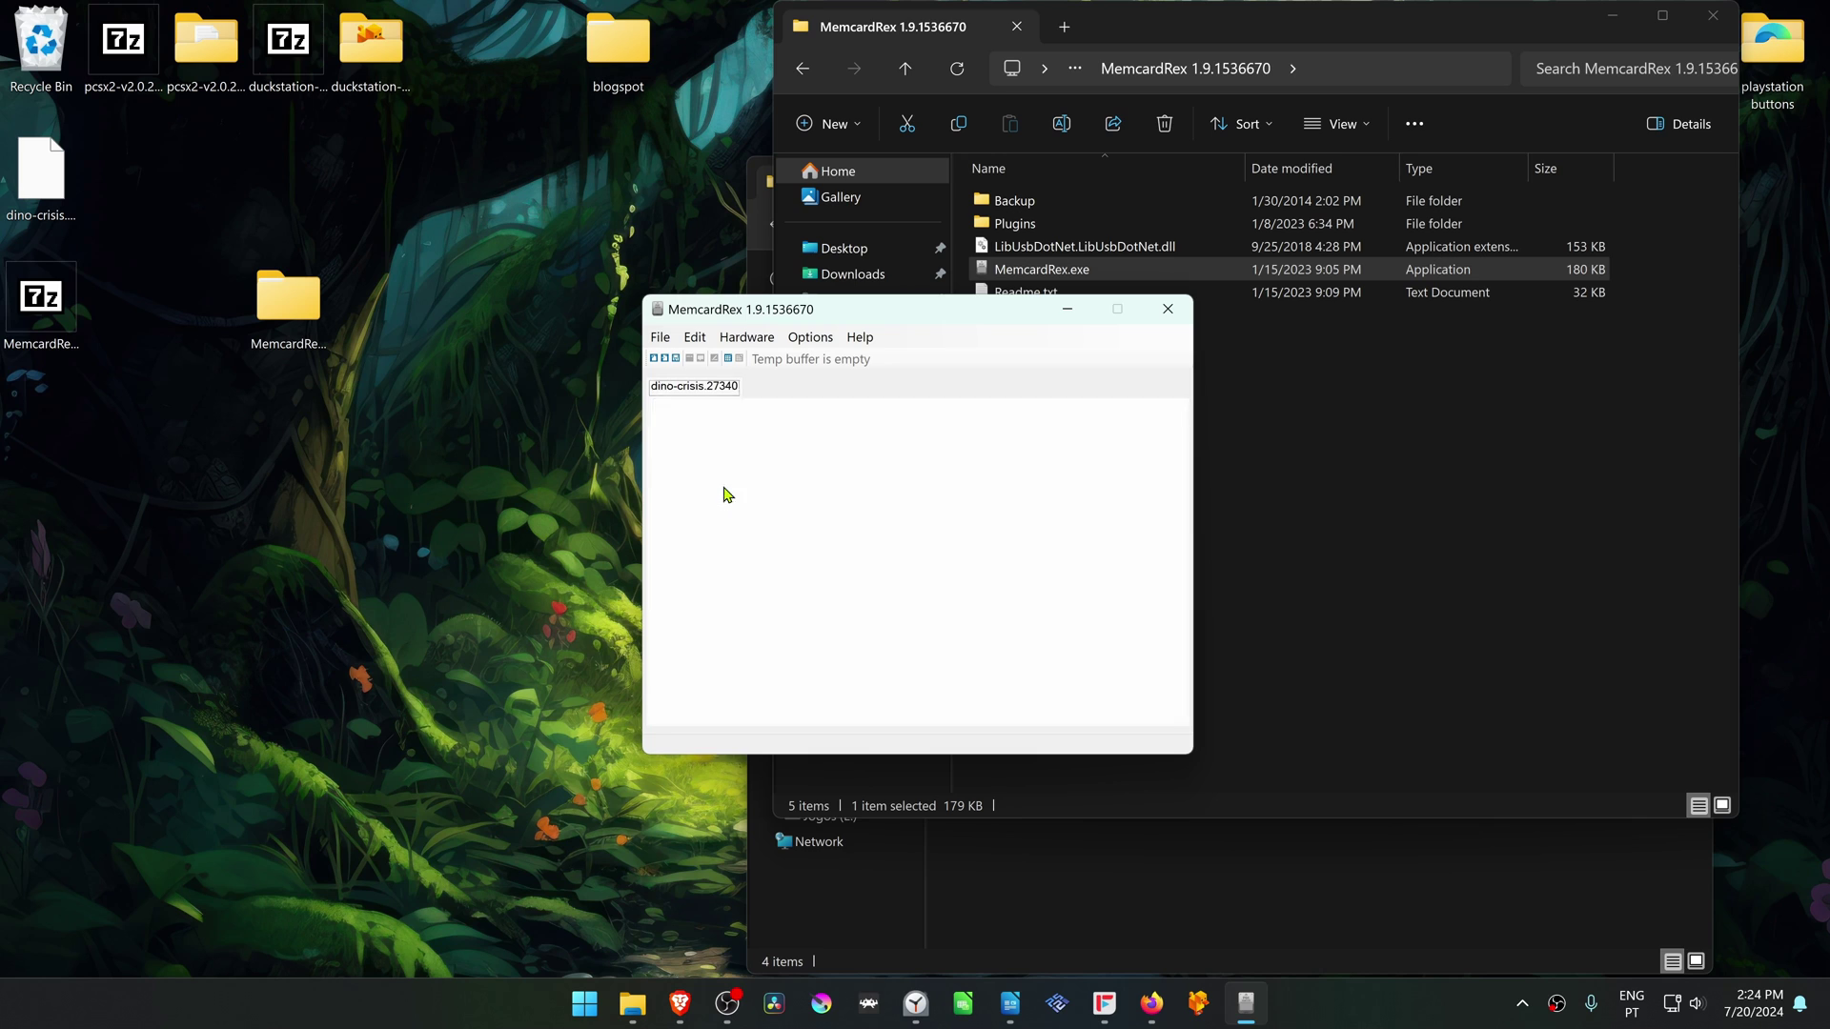
{"action": "left_click", "coordinate": [809, 336]}
- Open Dino Crisis (USA)_1.mcd from the memcards folder as a second MemcardRex tab
{"action": "left_click_drag", "start_coordinate": [801, 316], "coordinate": [733, 321]}
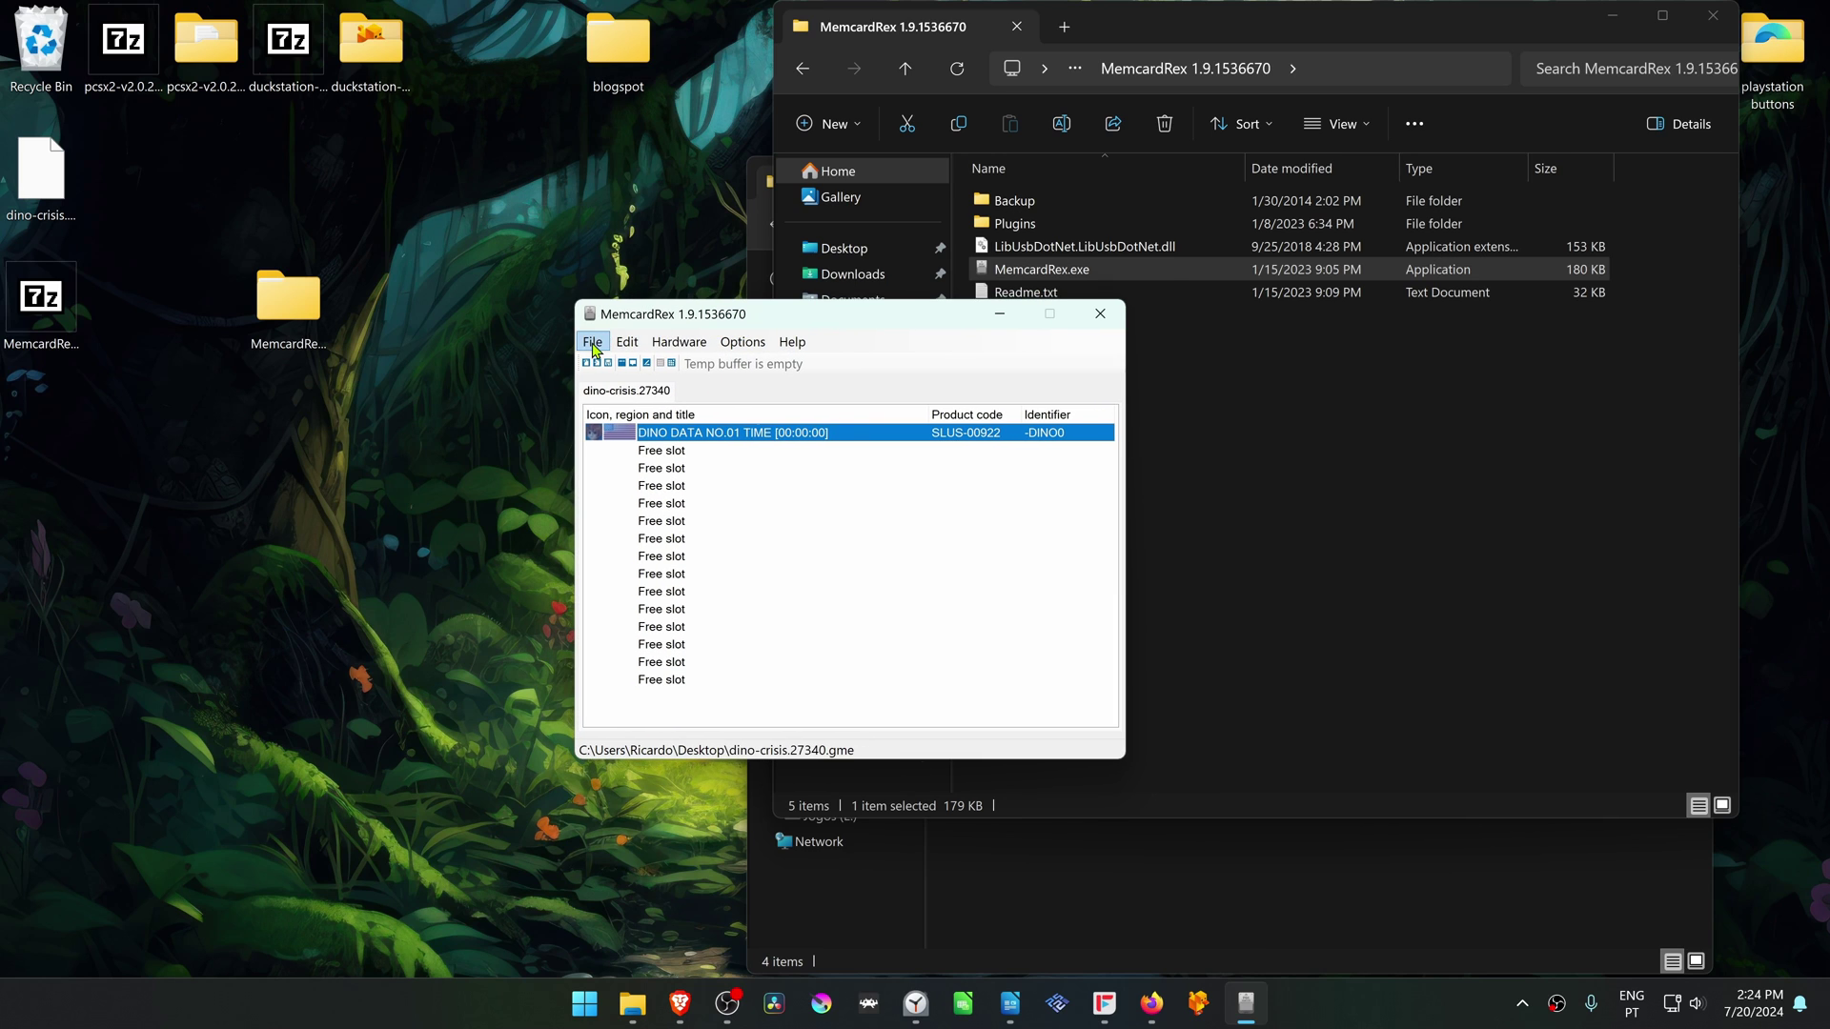
{"action": "left_click_drag", "start_coordinate": [1273, 42], "coordinate": [1158, 322]}
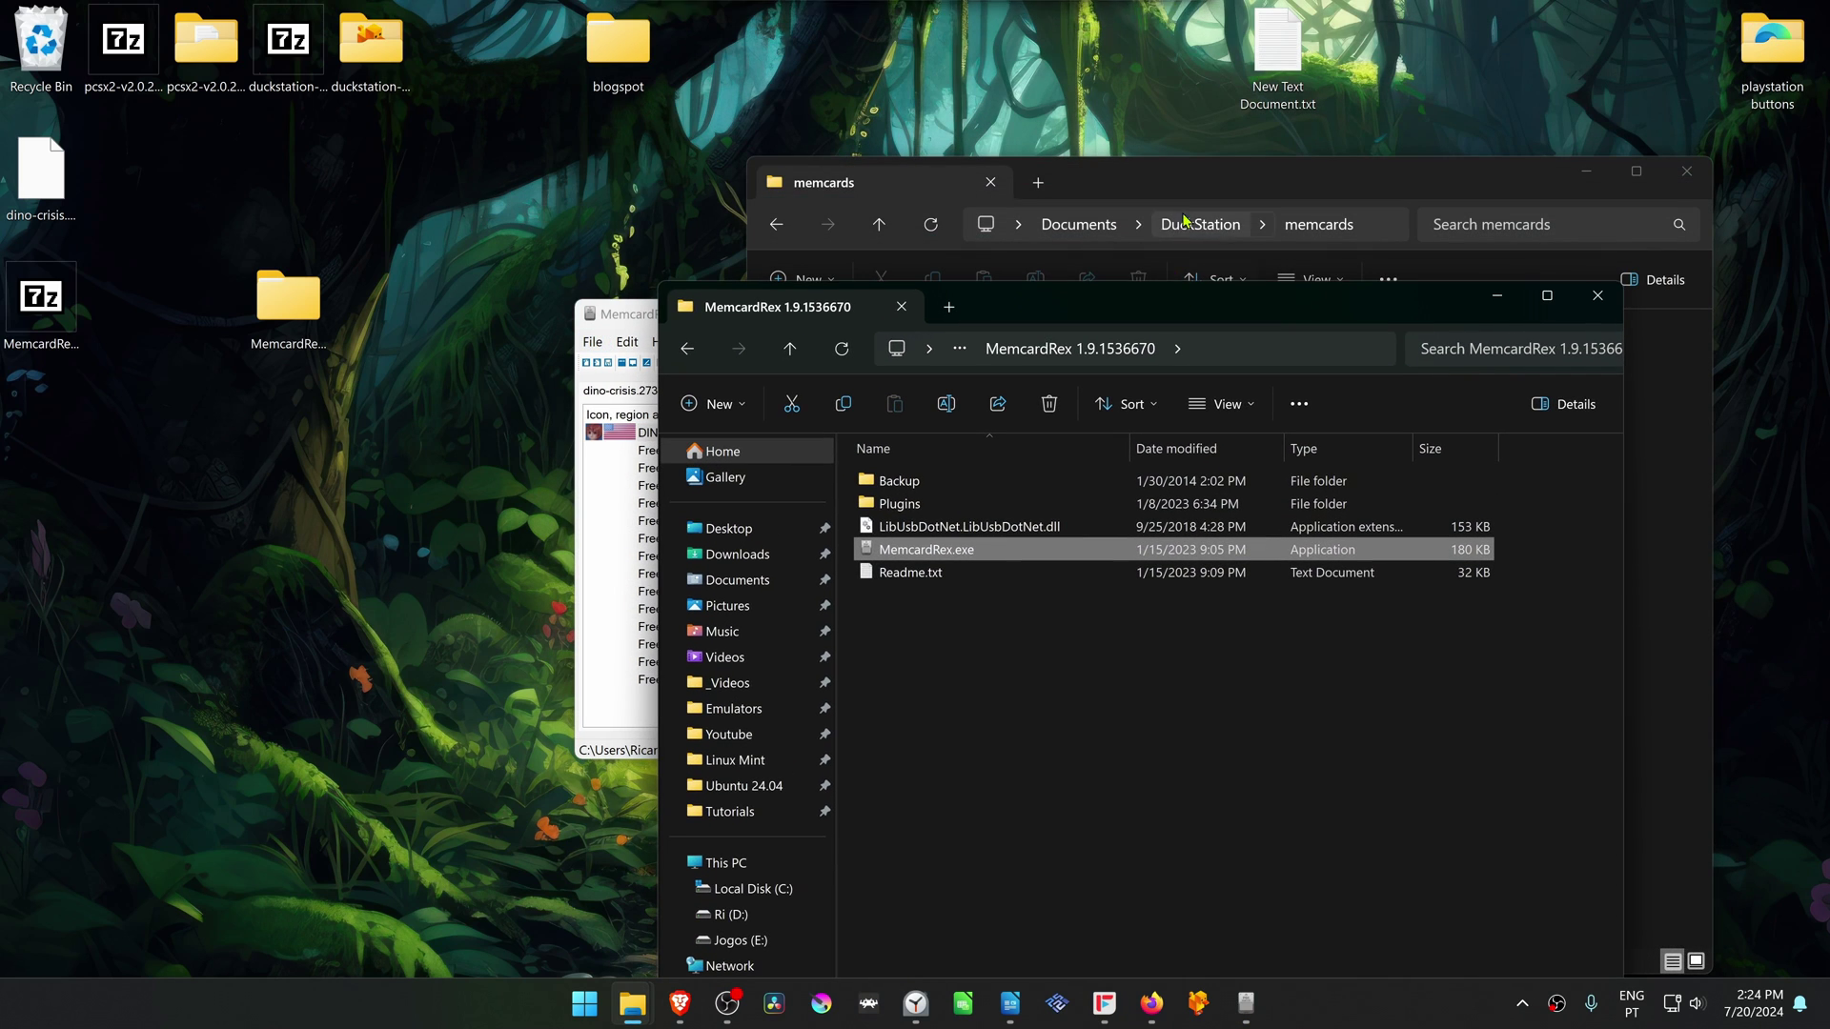
{"action": "left_click", "coordinate": [1186, 188]}
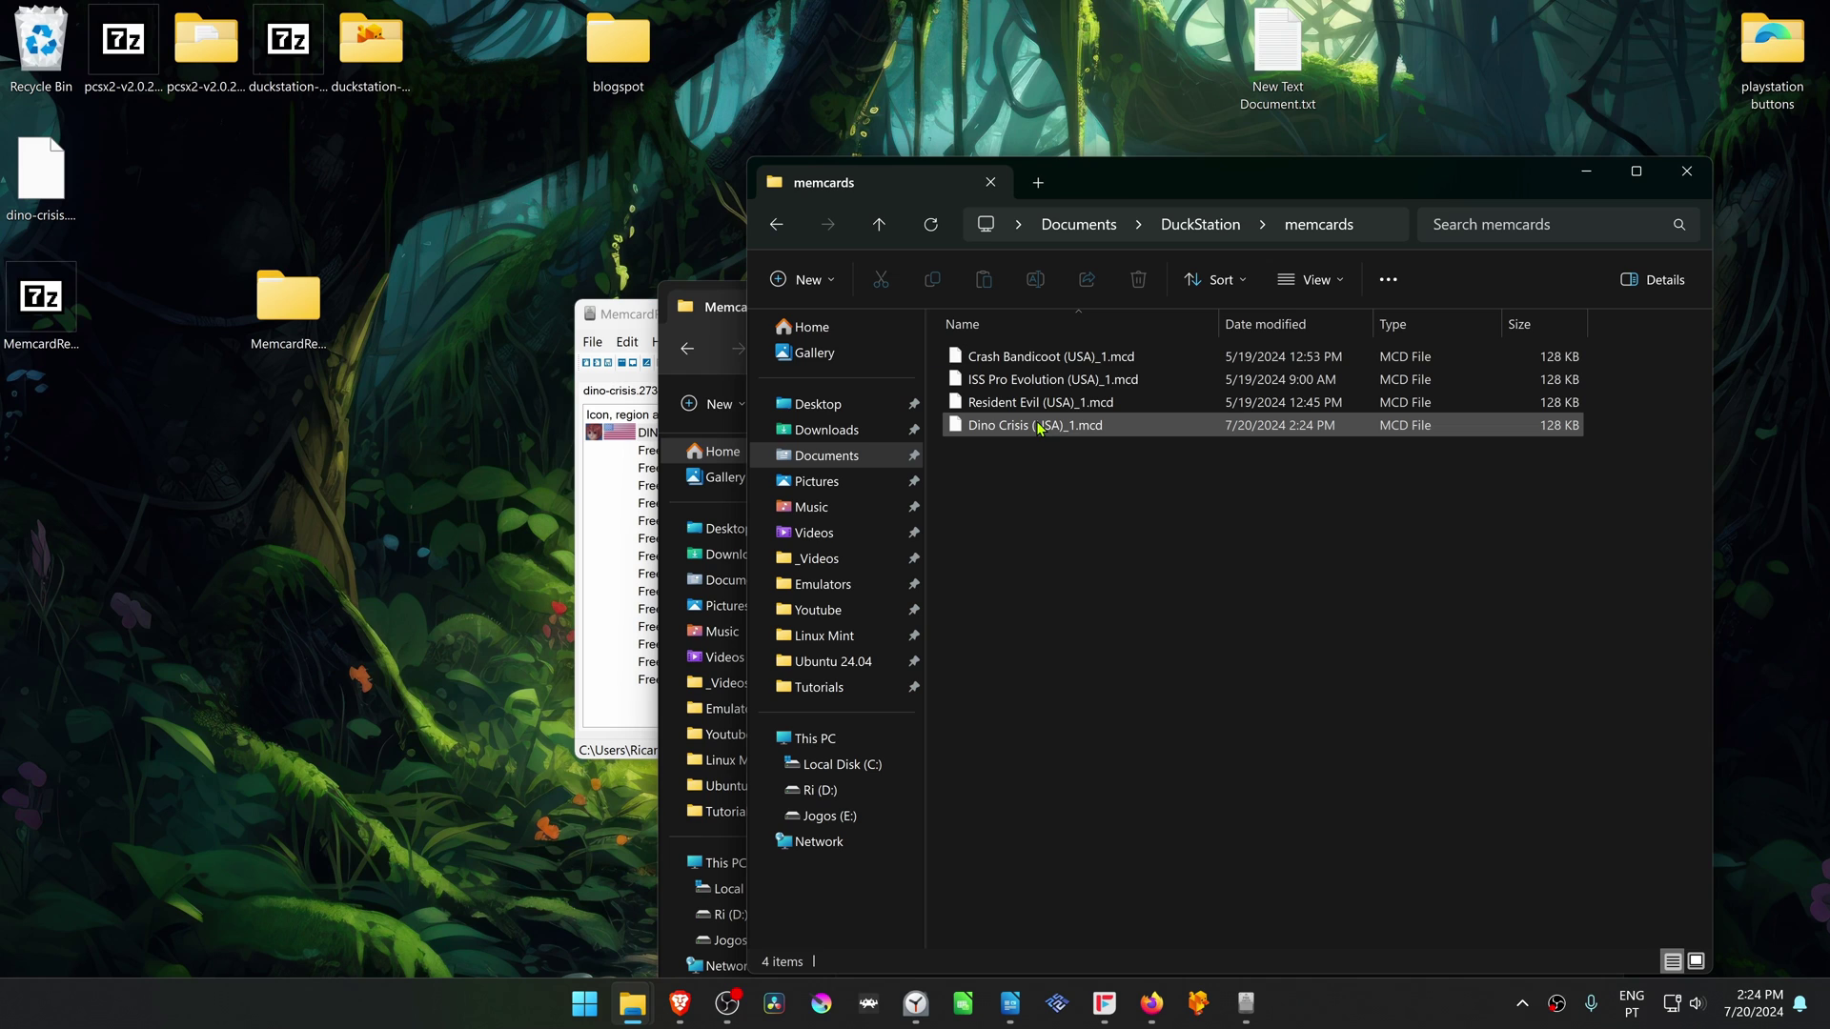
{"action": "mouse_move", "coordinate": [1040, 425]}
{"action": "left_mouse_down"}
{"action": "mouse_move", "coordinate": [611, 315]}
{"action": "mouse_move", "coordinate": [402, 327]}
{"action": "left_mouse_up"}
{"action": "left_click_drag", "start_coordinate": [1039, 424], "coordinate": [630, 526]}
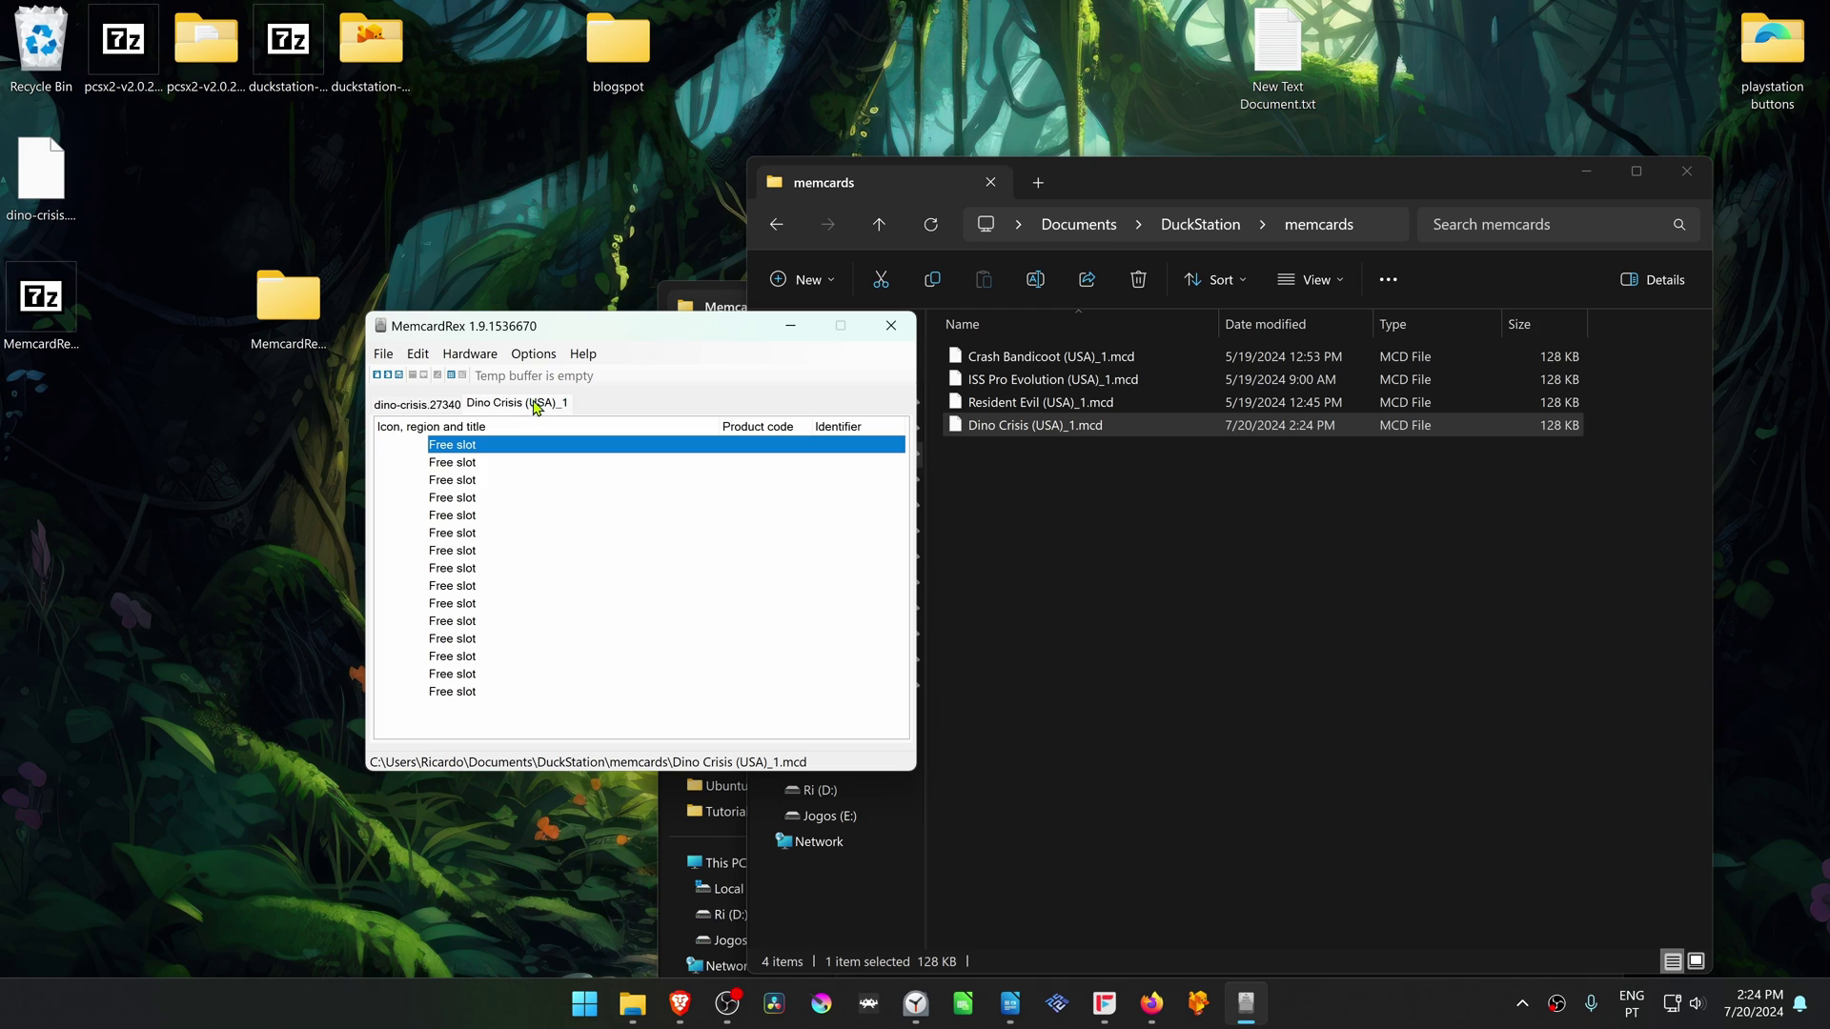
{"action": "left_click", "coordinate": [420, 411]}
- Copy the DINO DATA save into the first free slot of Dino Crisis (USA)_1
{"action": "right_click", "coordinate": [492, 448]}
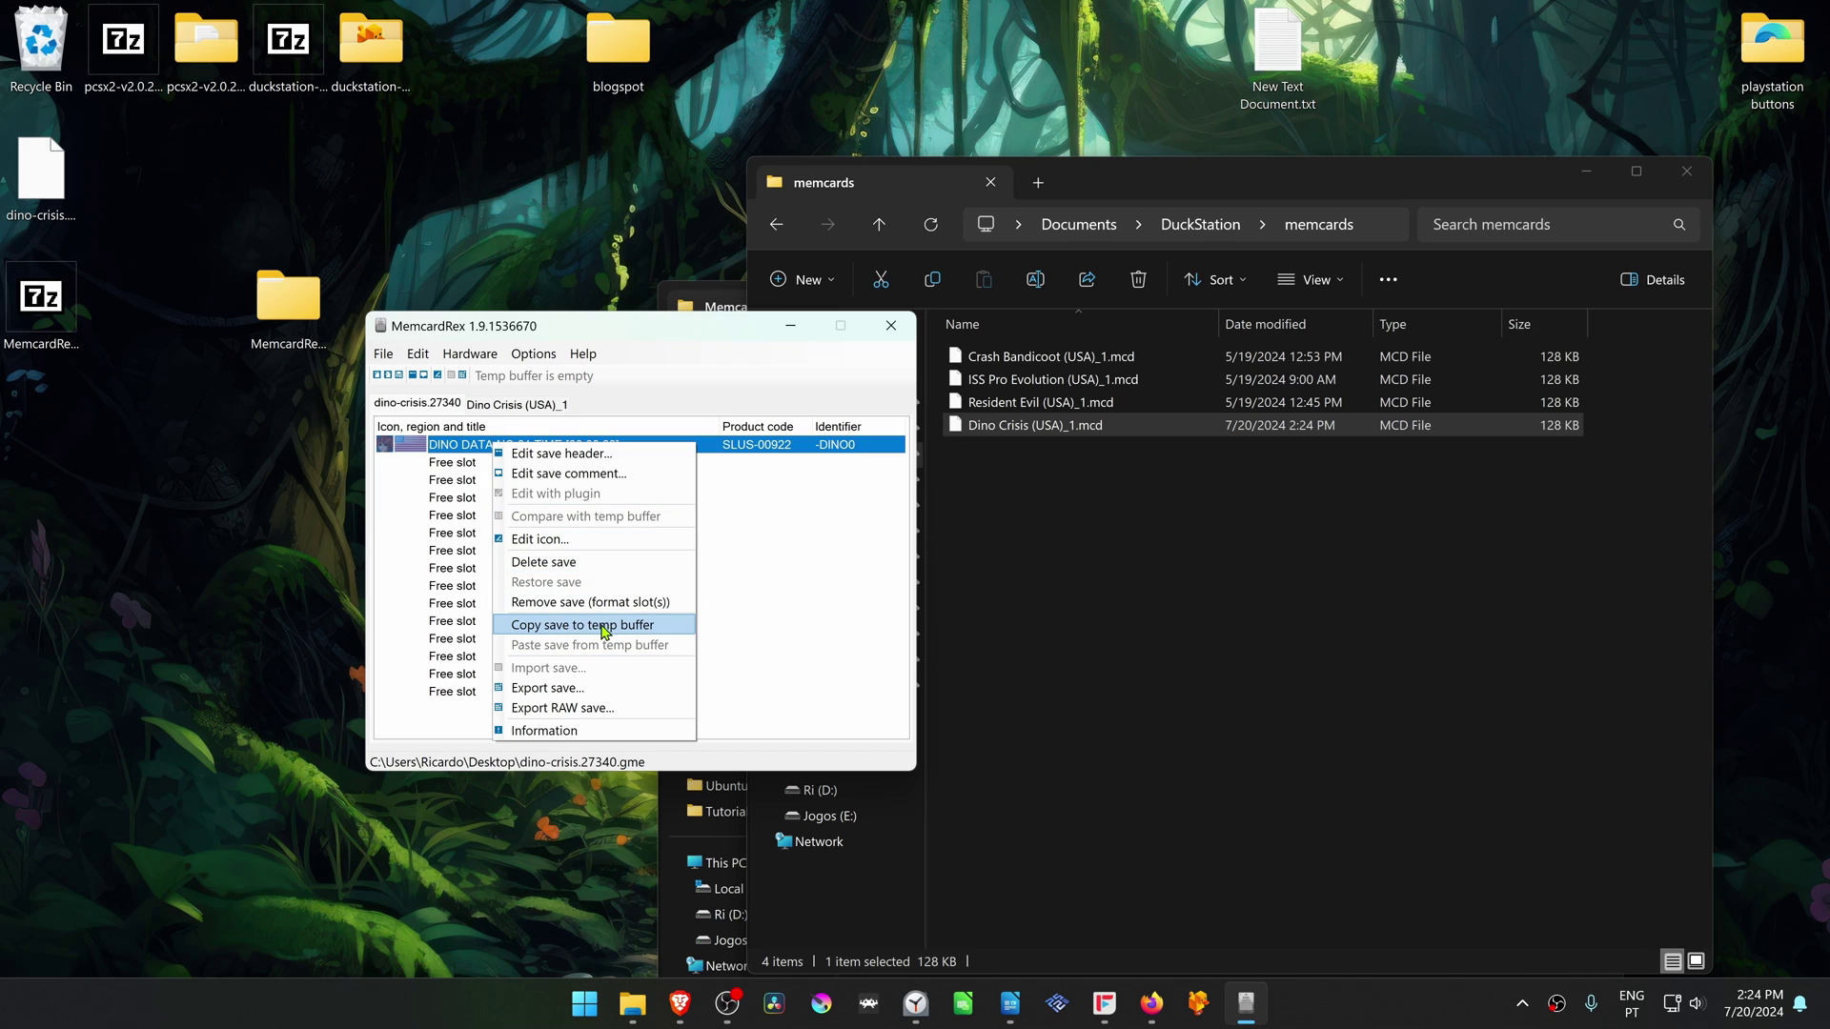
{"action": "left_click", "coordinate": [640, 630]}
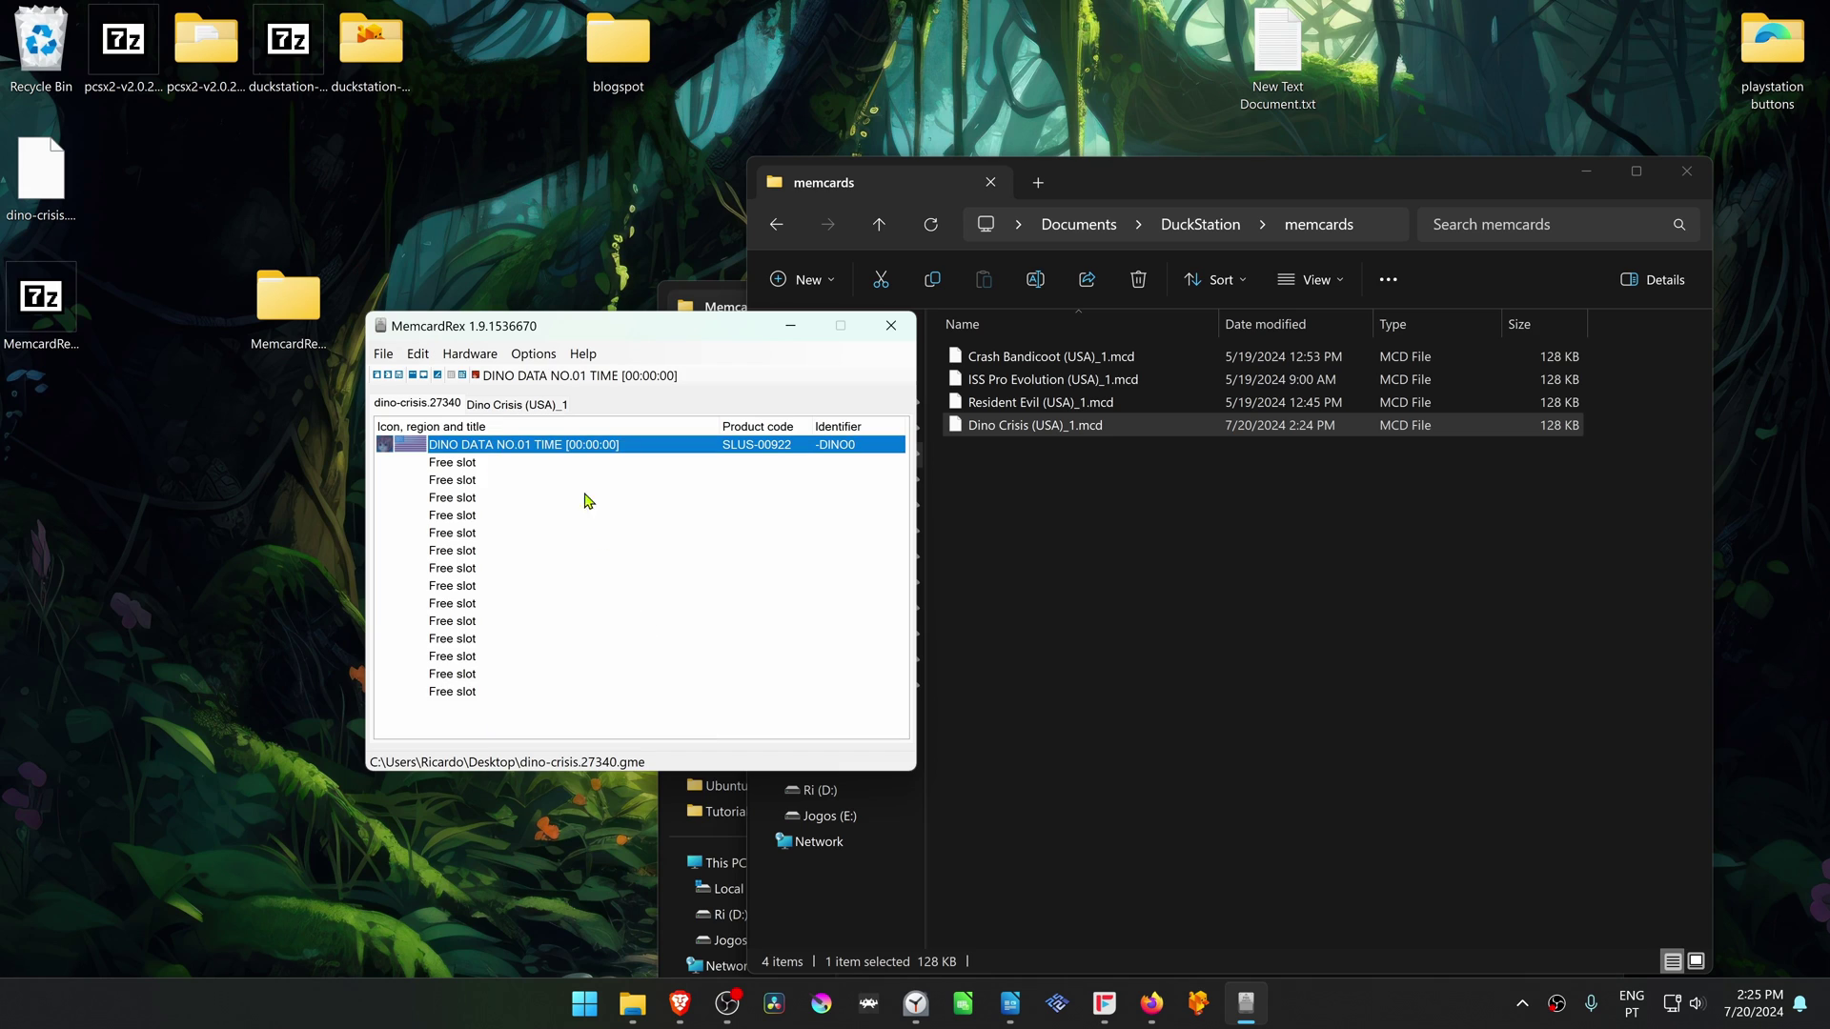
{"action": "left_click", "coordinate": [519, 412]}
{"action": "right_click", "coordinate": [479, 455]}
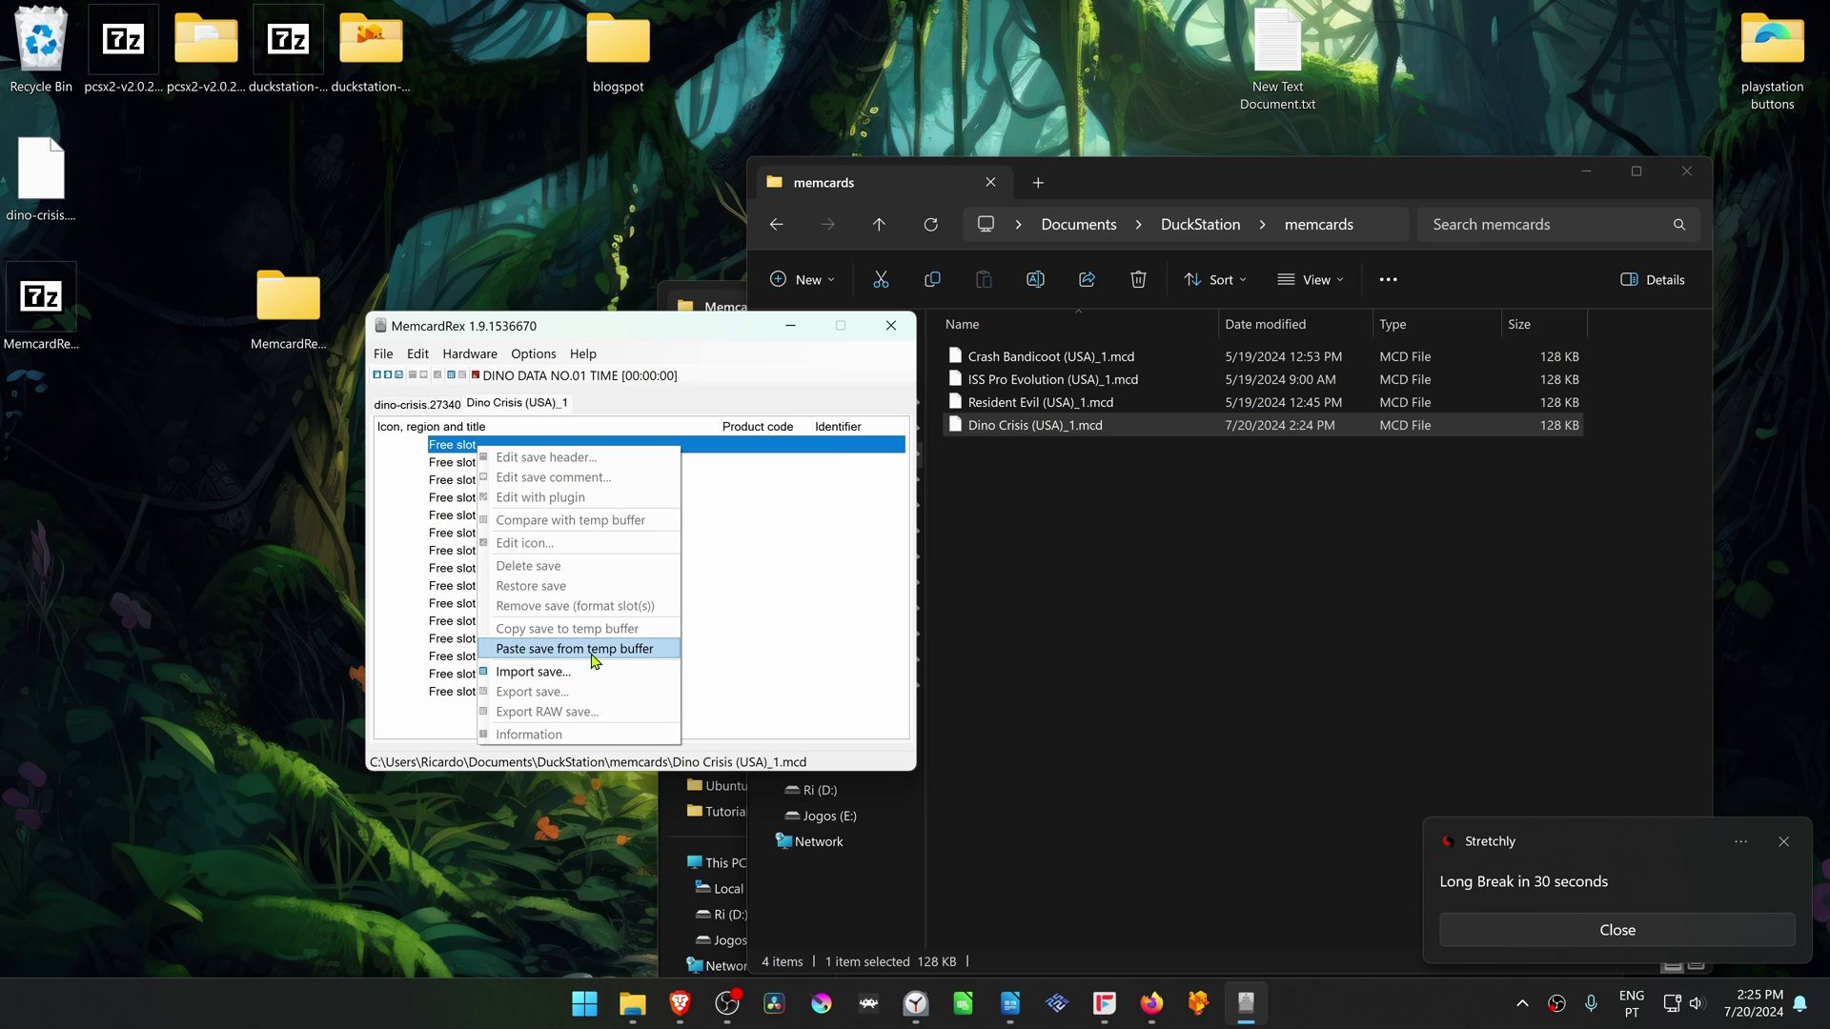
{"action": "left_click", "coordinate": [643, 657]}
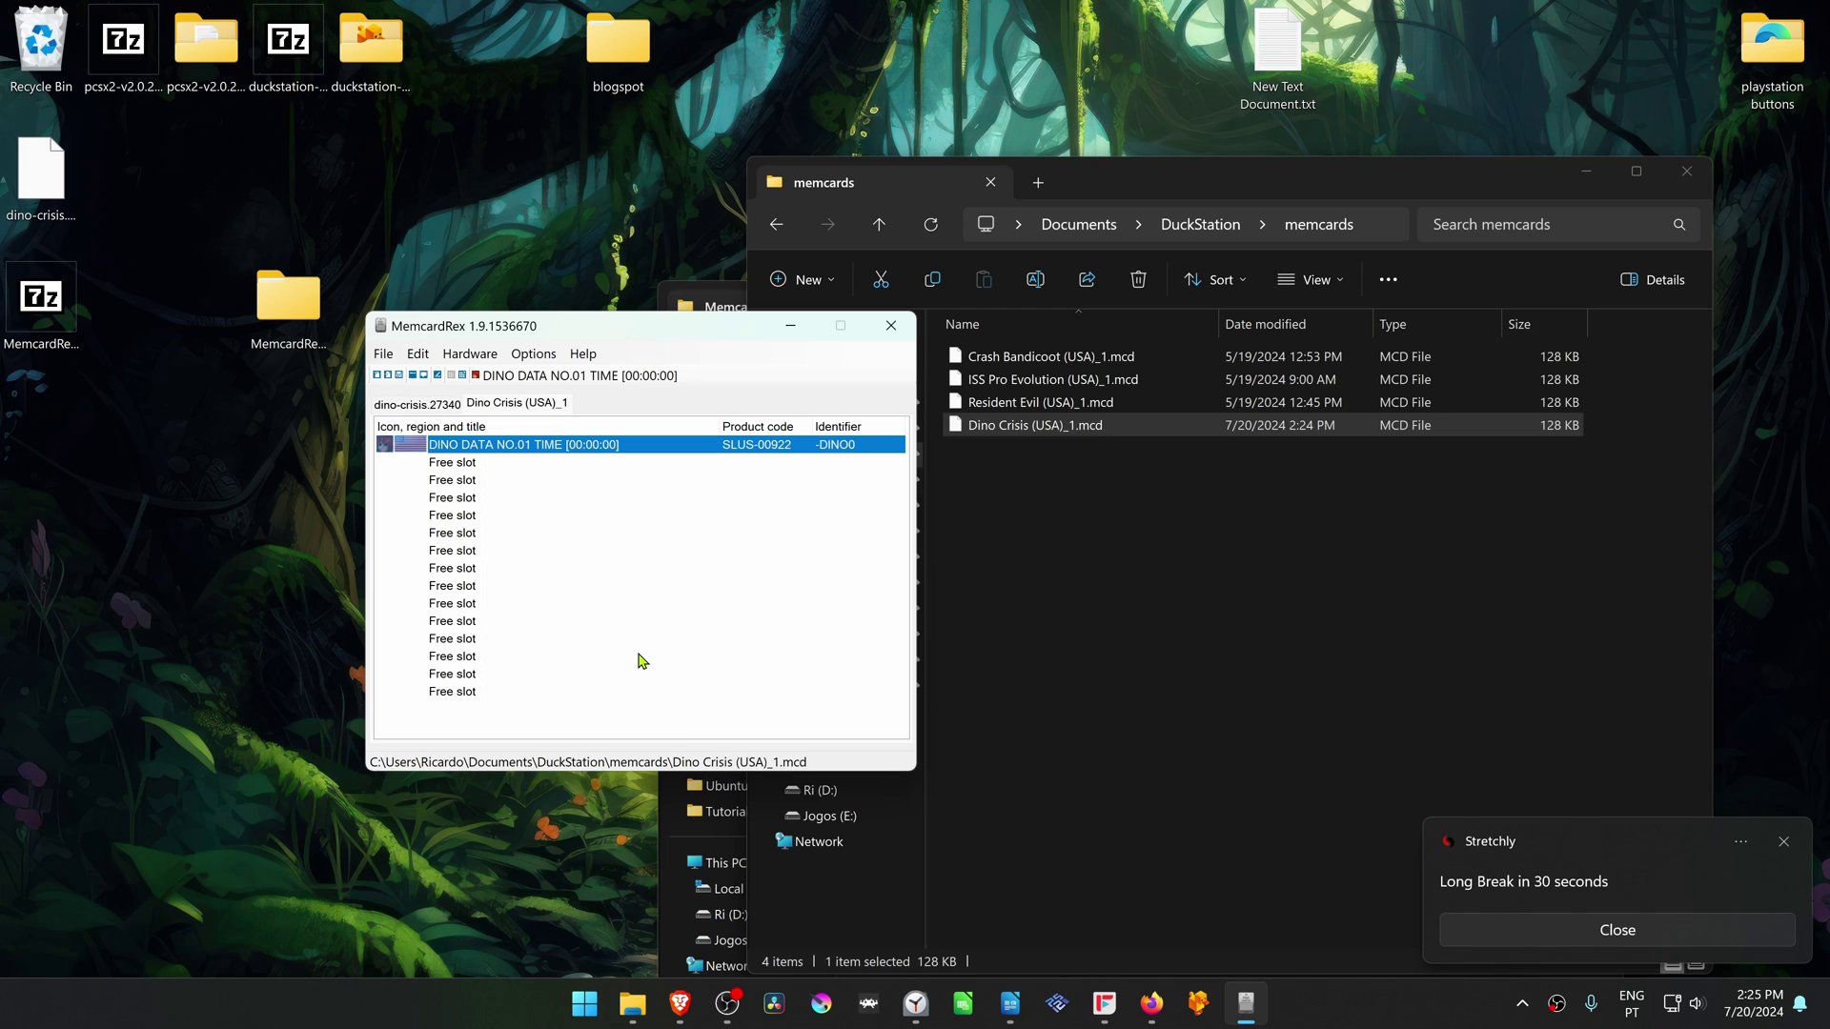
{"action": "left_click", "coordinate": [543, 516]}
- Save the Dino Crisis (USA)_1 card, close MemcardRex and return to DuckStation
{"action": "left_click", "coordinate": [393, 357]}
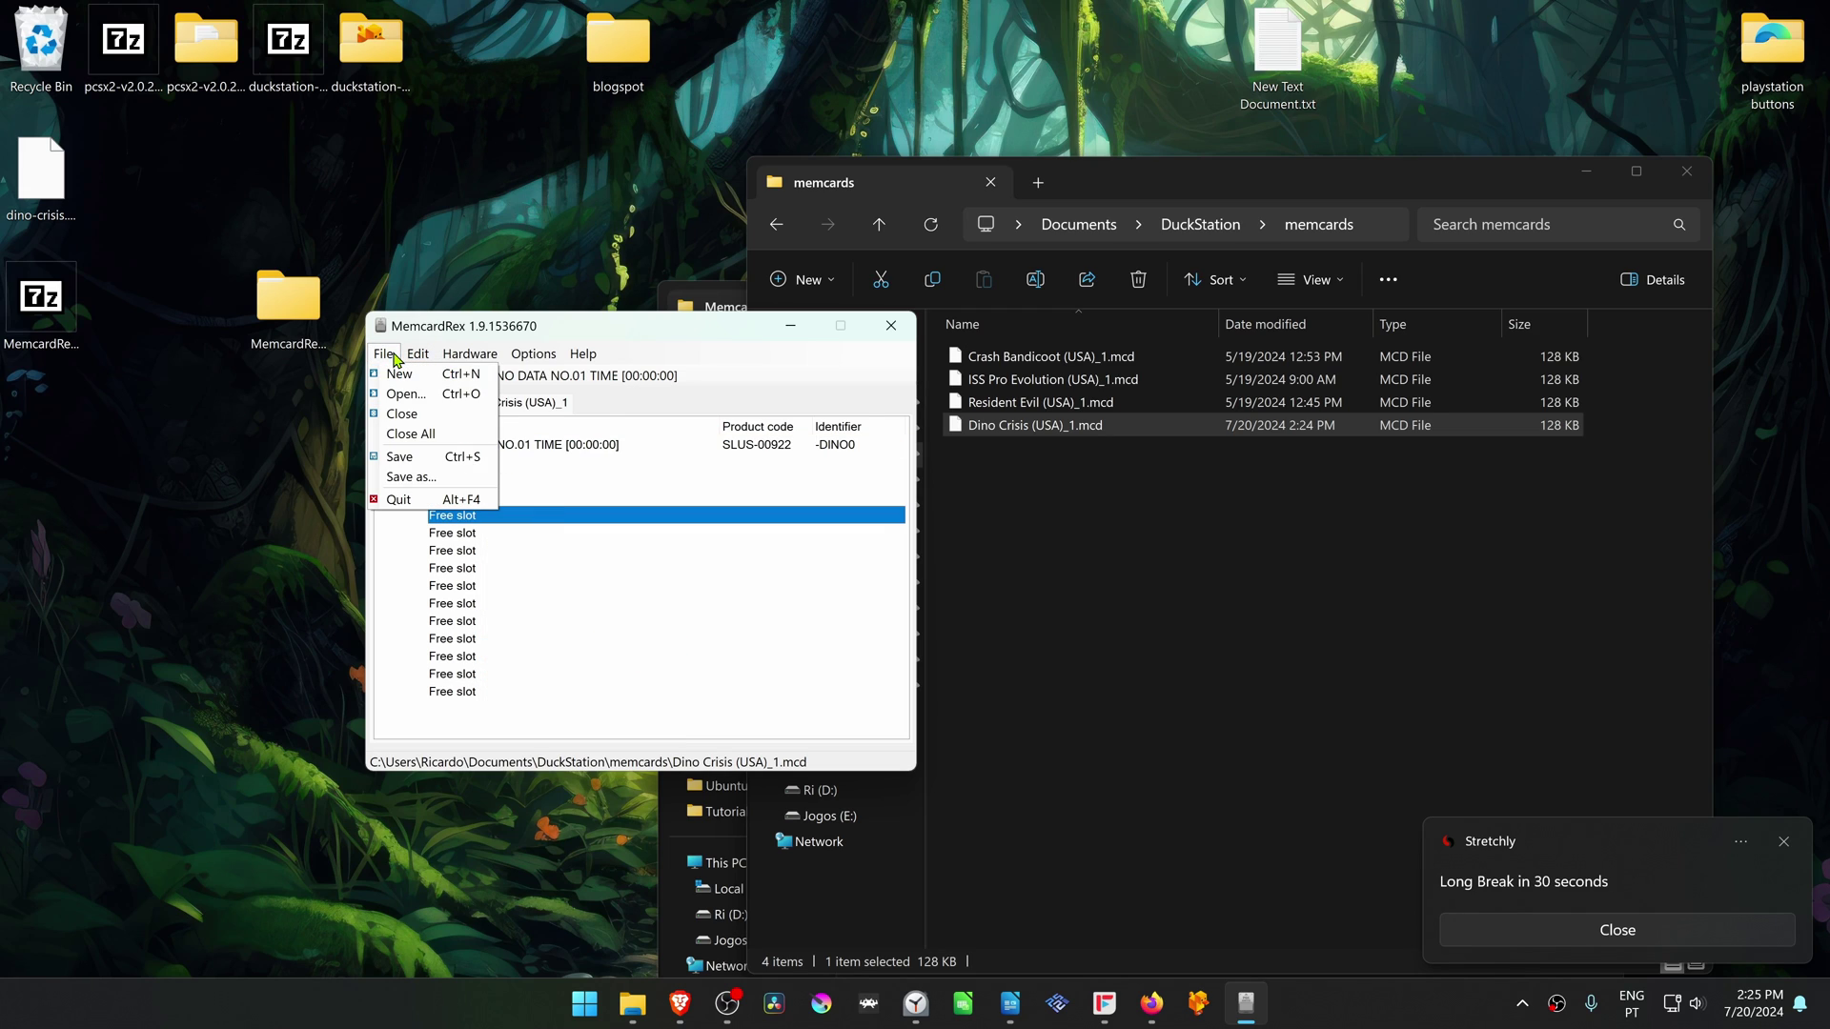
{"action": "left_click", "coordinate": [414, 459]}
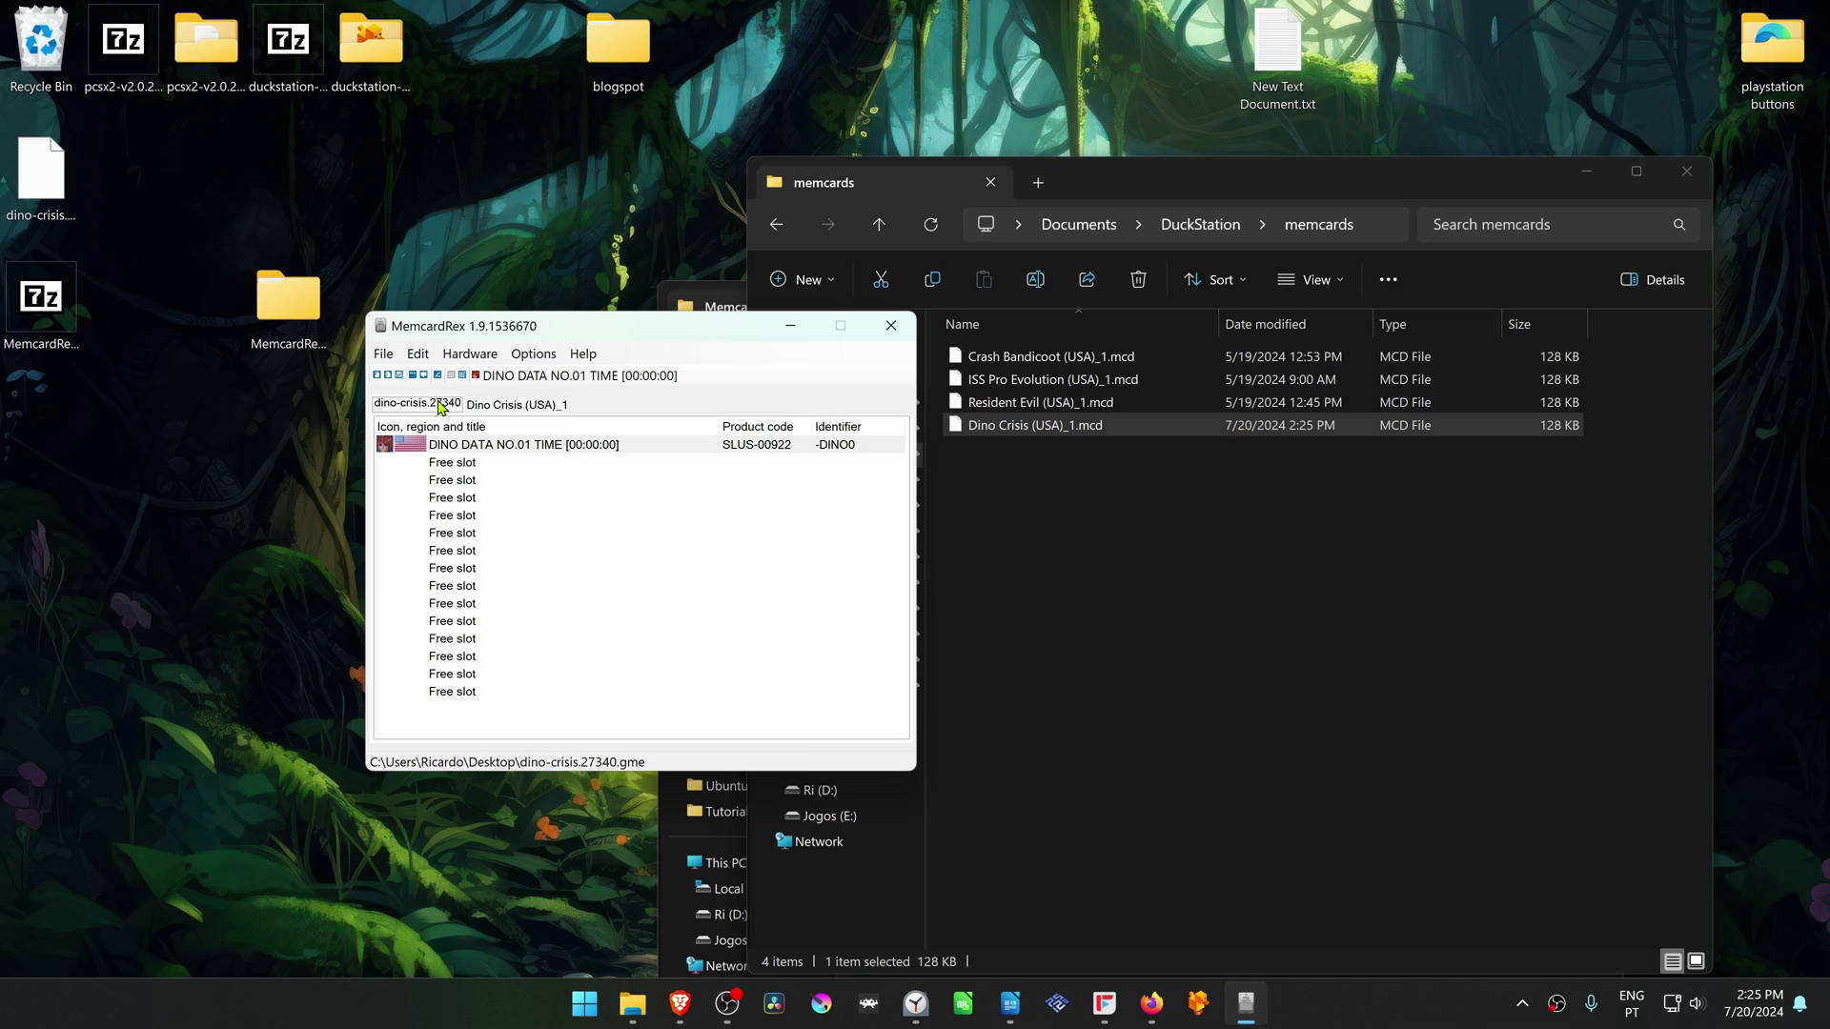
{"action": "left_click", "coordinate": [892, 328]}
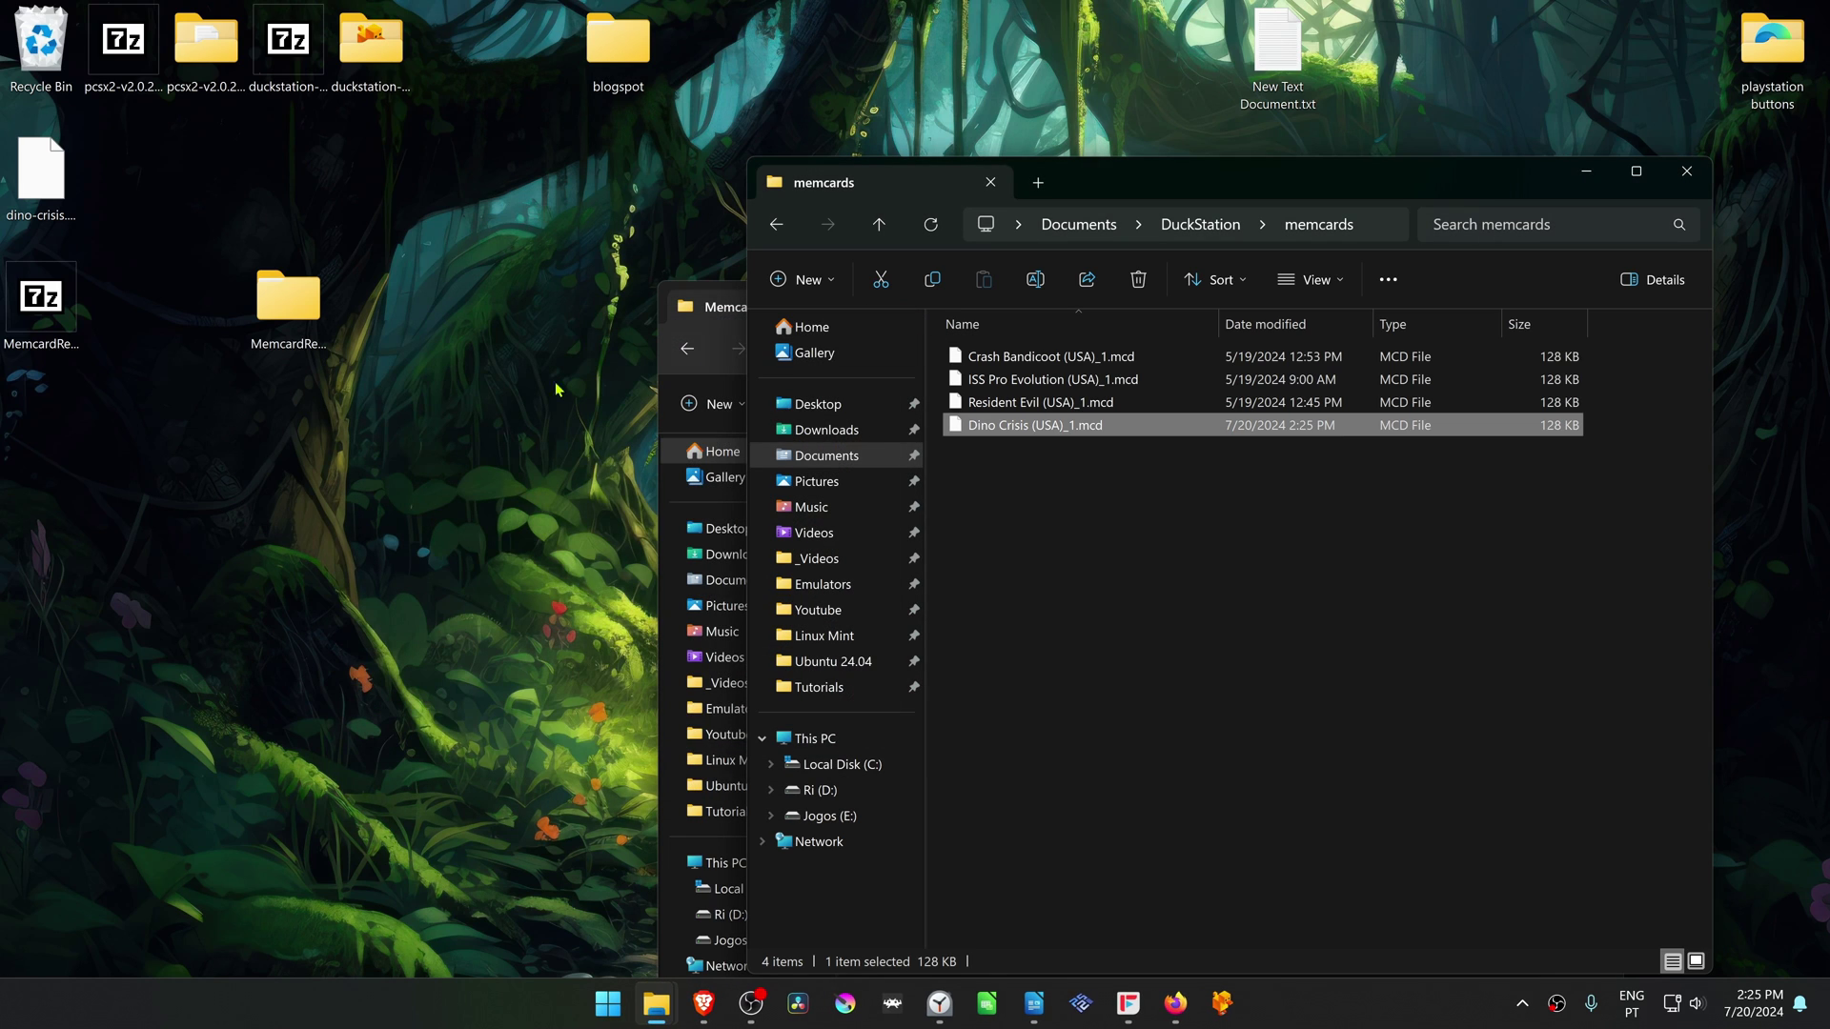
{"action": "left_click", "coordinate": [737, 323]}
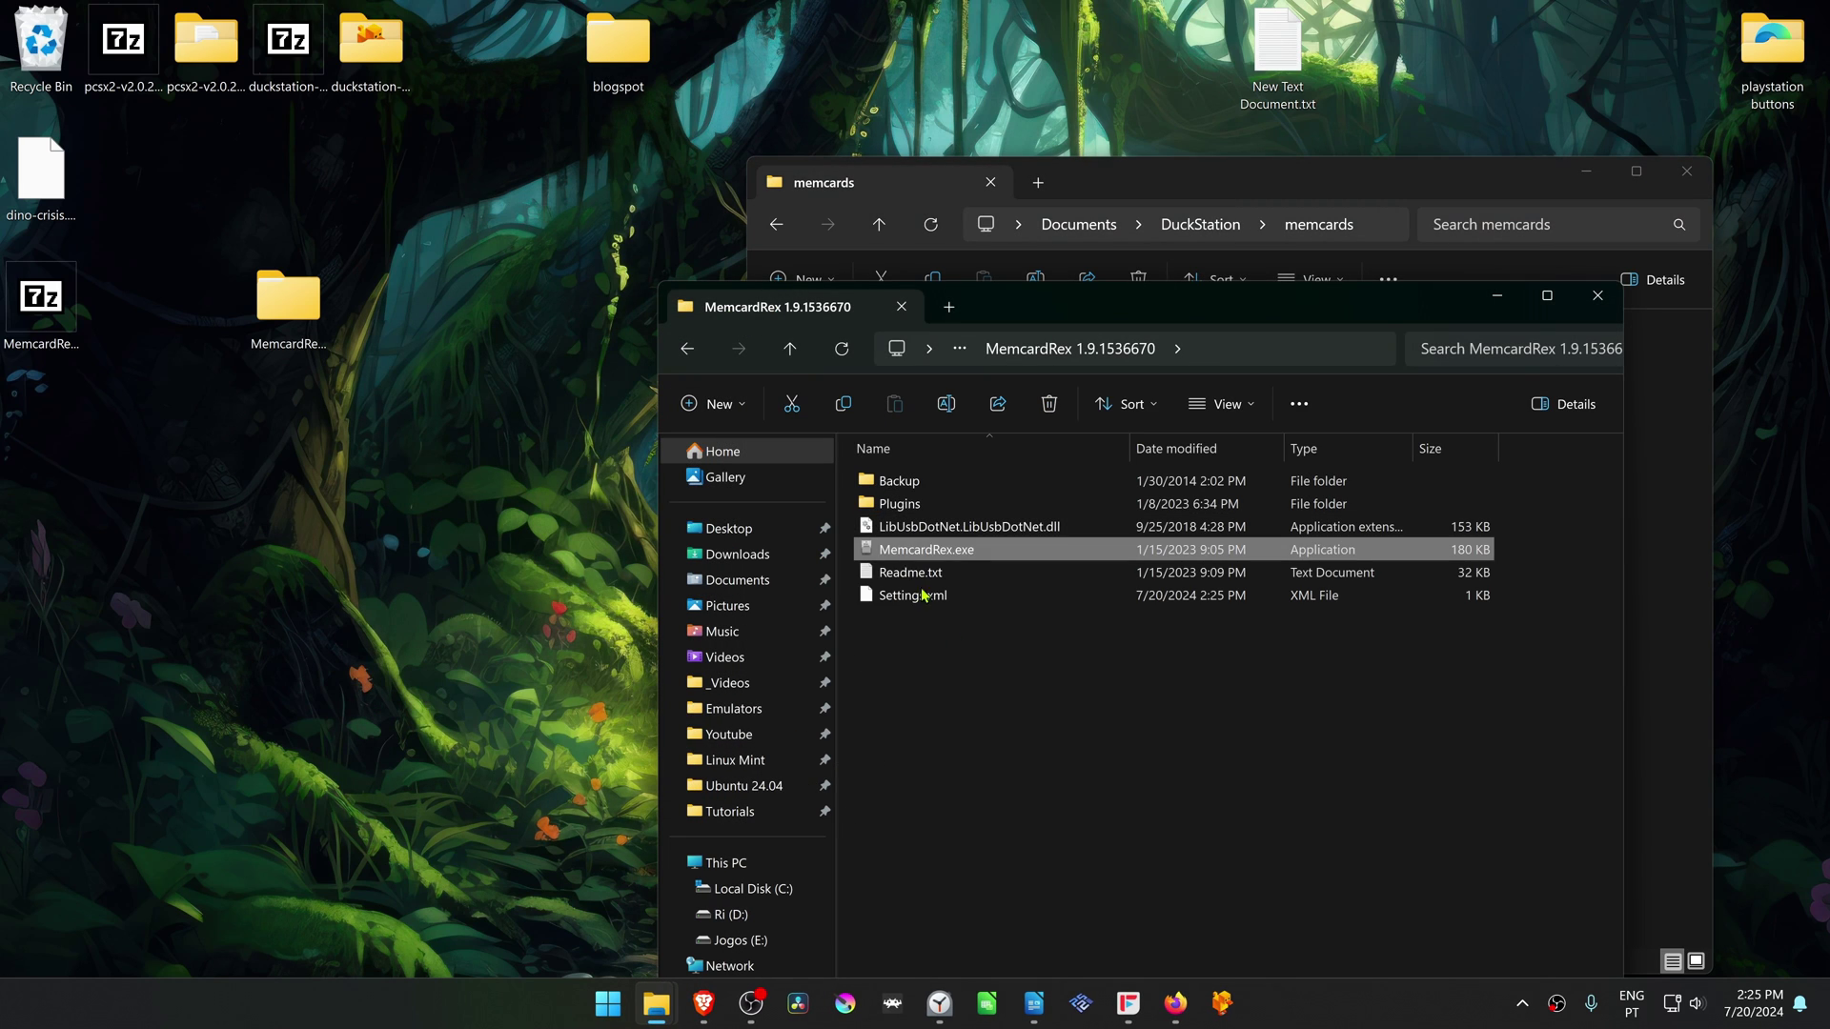
{"action": "left_click", "coordinate": [1221, 1002]}
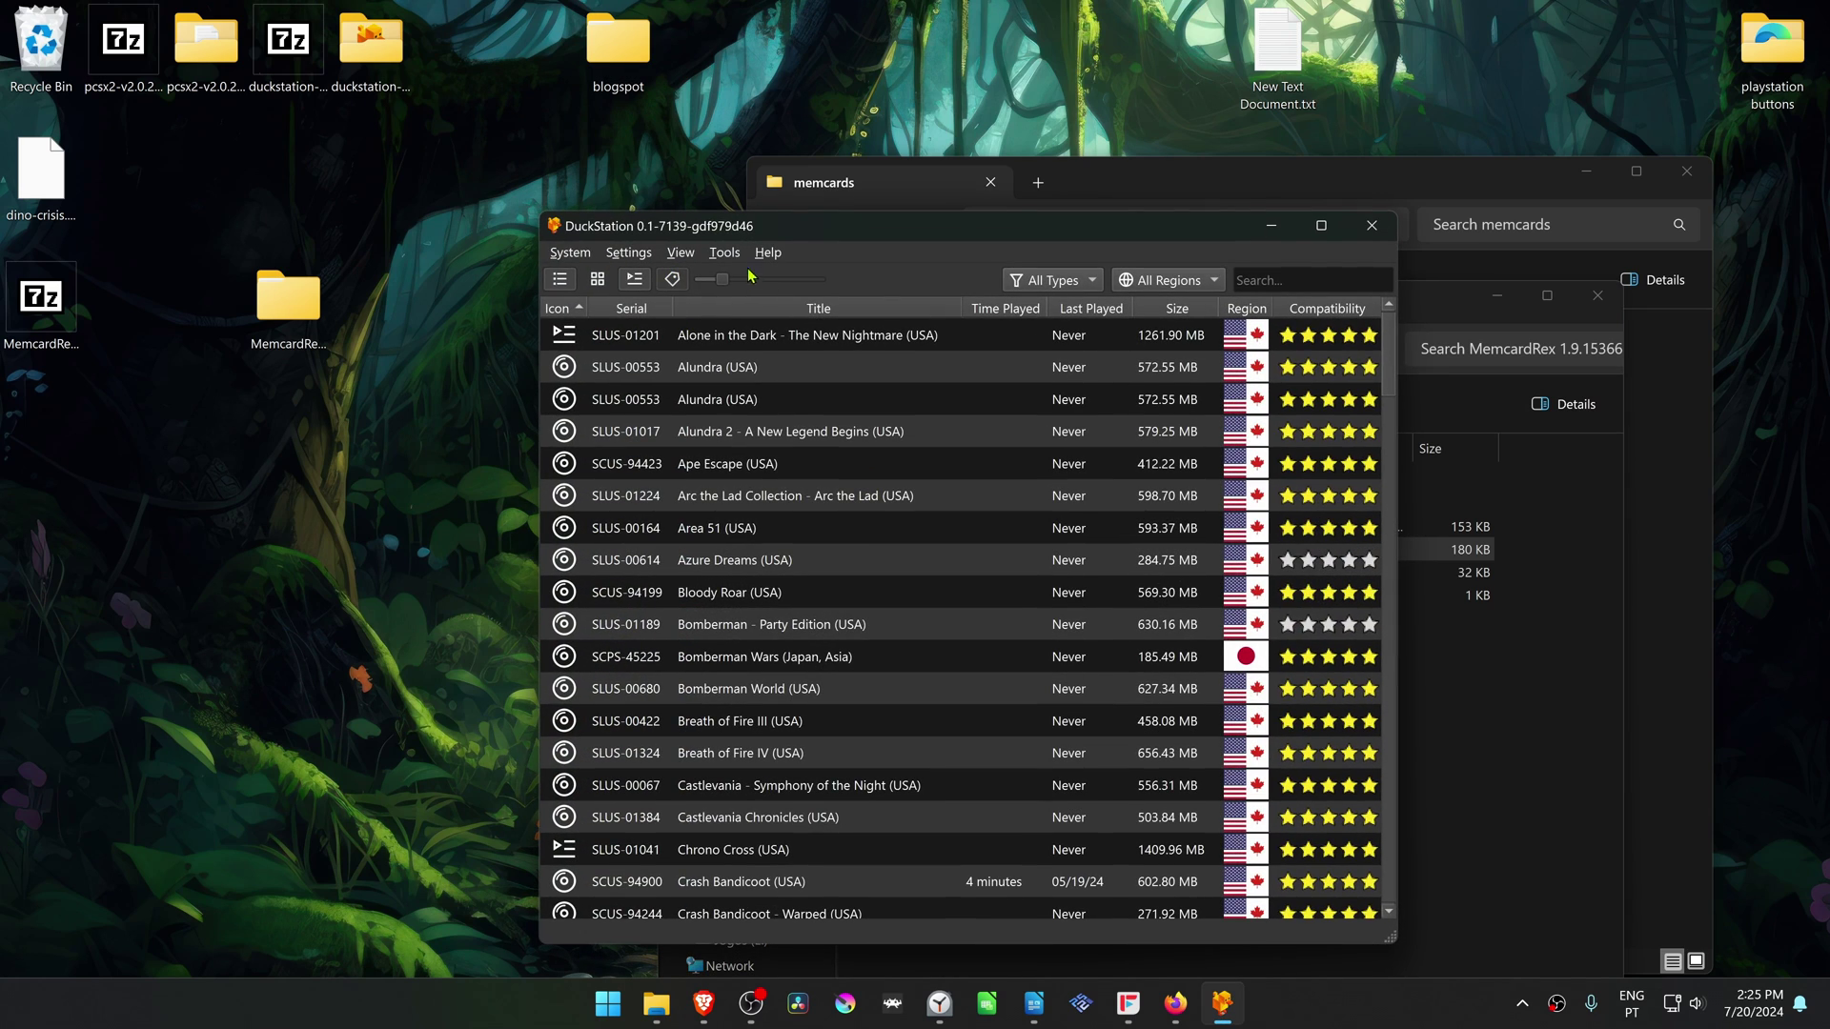
{"action": "left_click", "coordinate": [726, 253]}
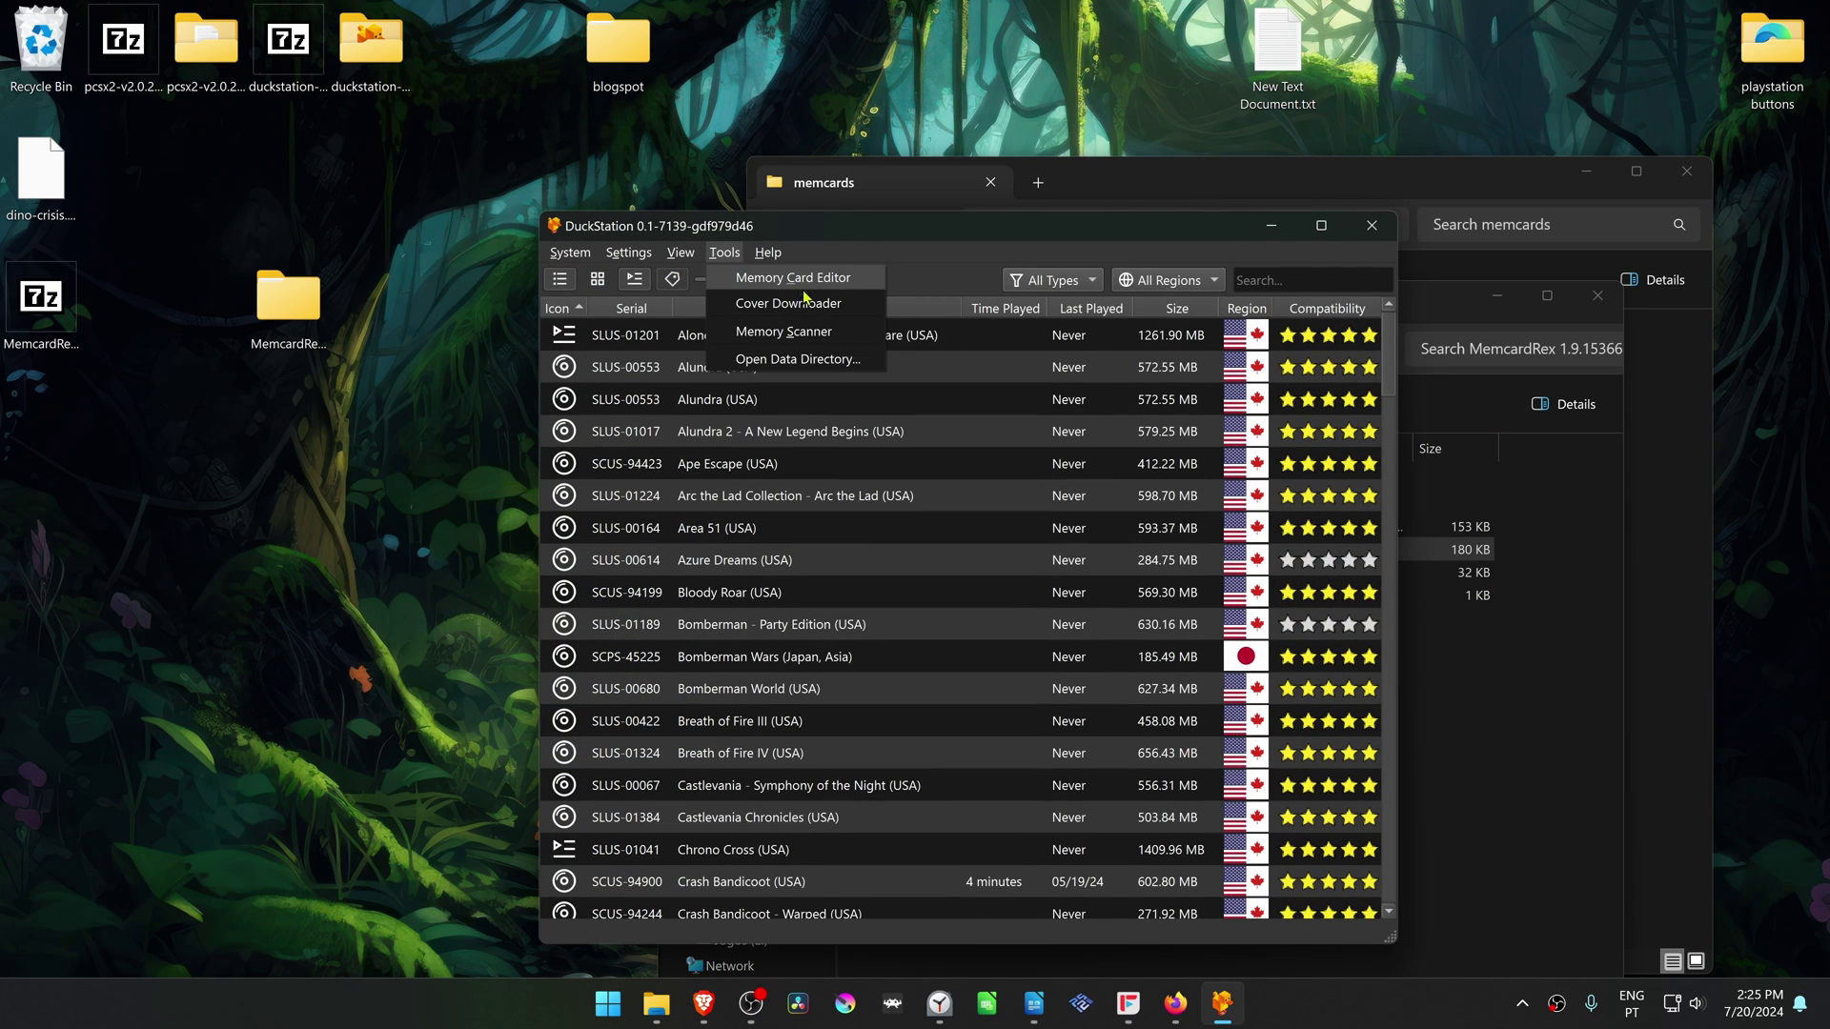
{"action": "left_click", "coordinate": [815, 280]}
{"action": "left_click", "coordinate": [697, 238]}
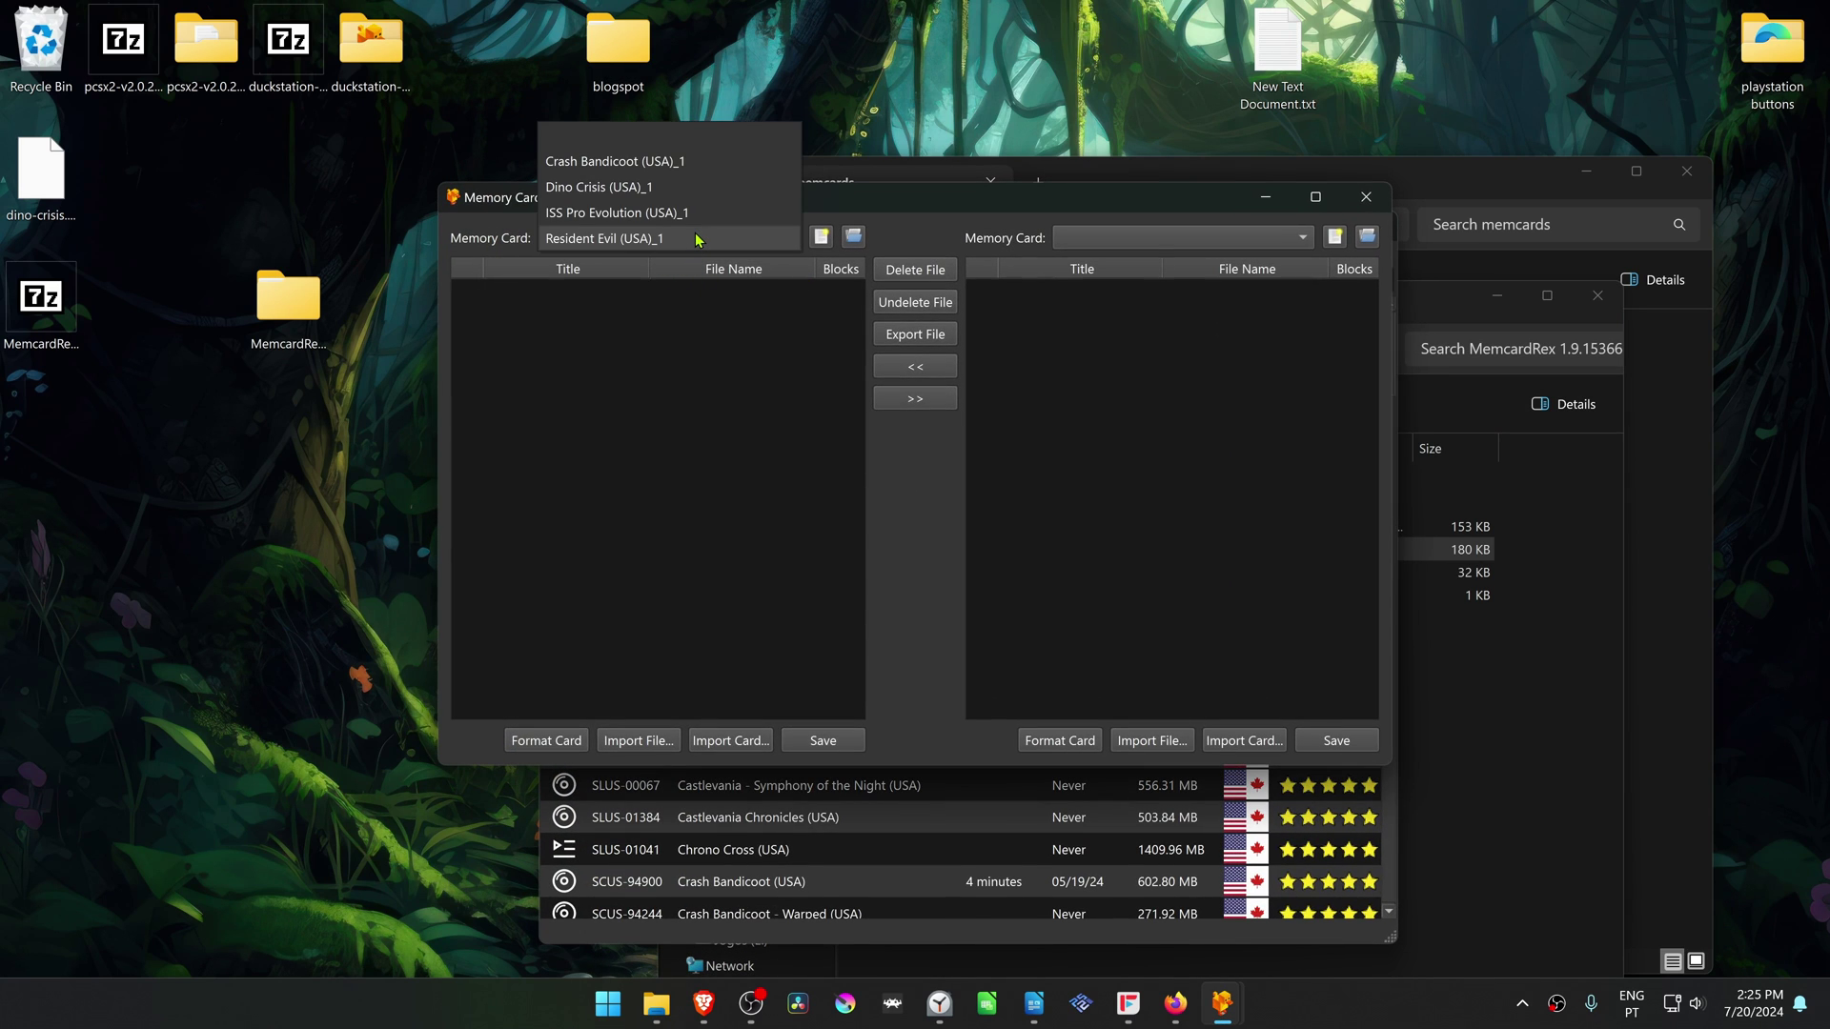
{"action": "left_click", "coordinate": [654, 187]}
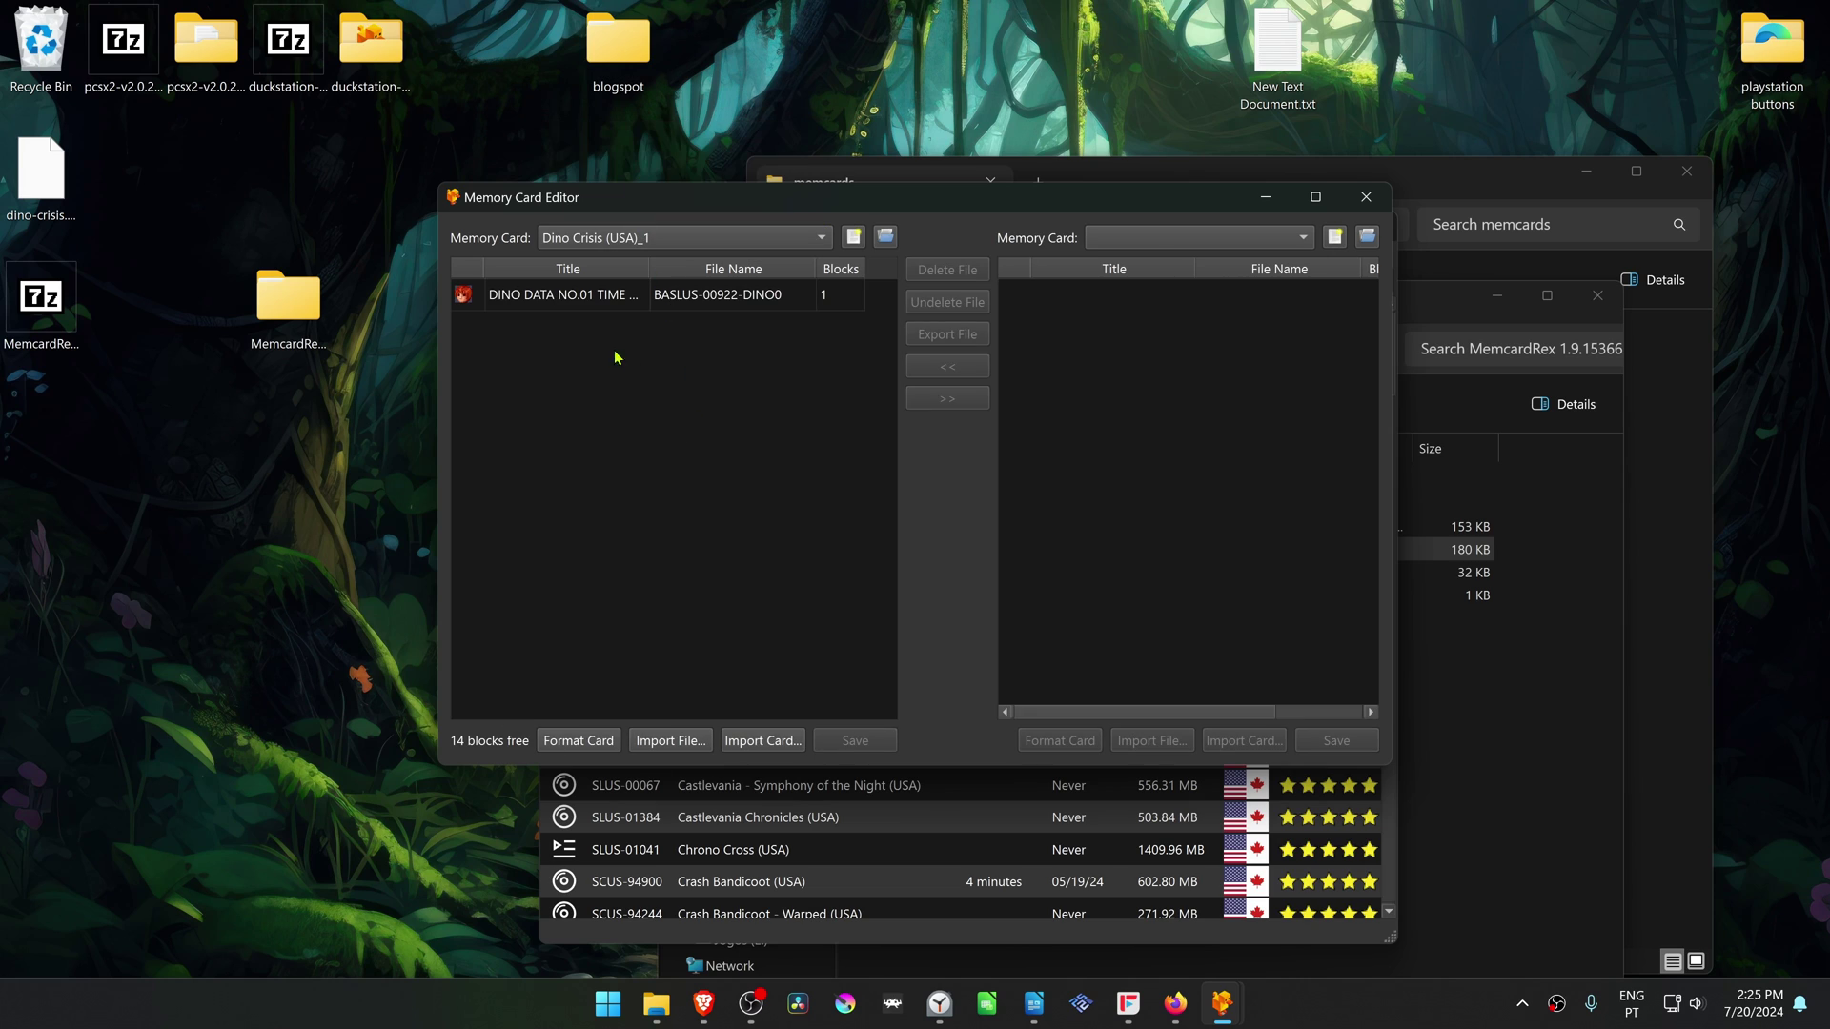
{"action": "left_click", "coordinate": [1366, 196]}
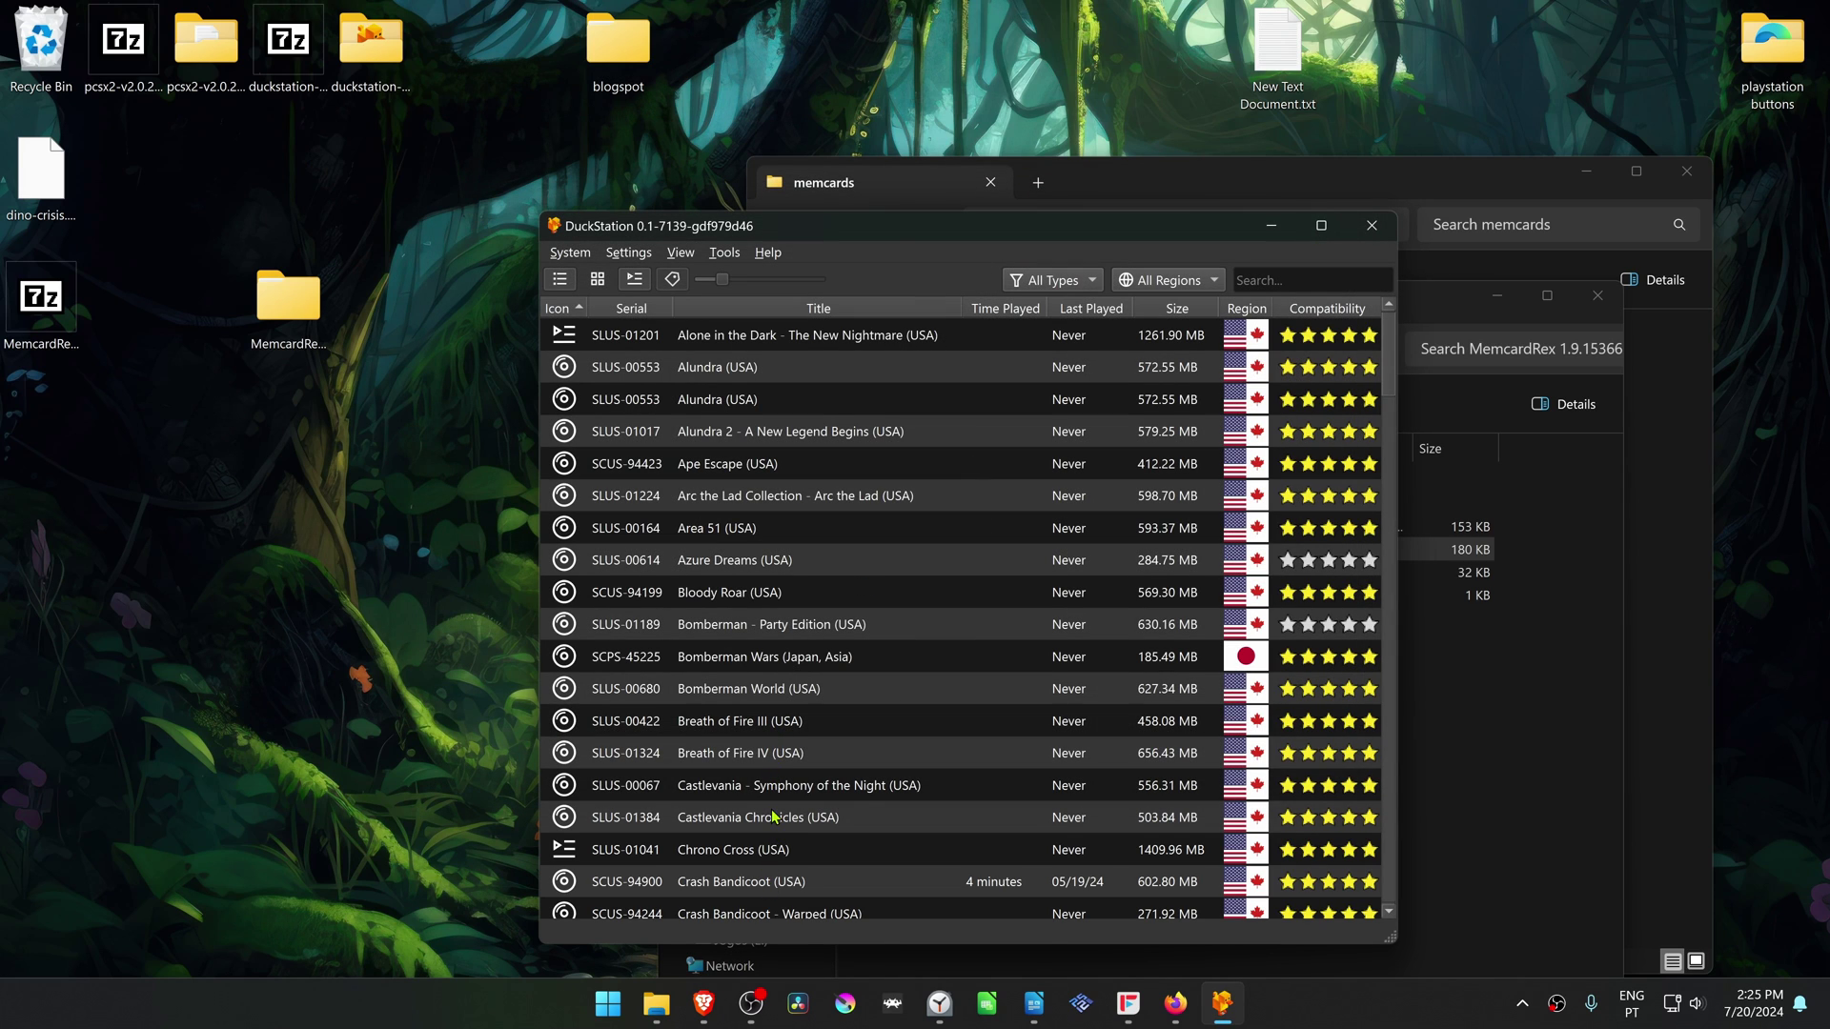